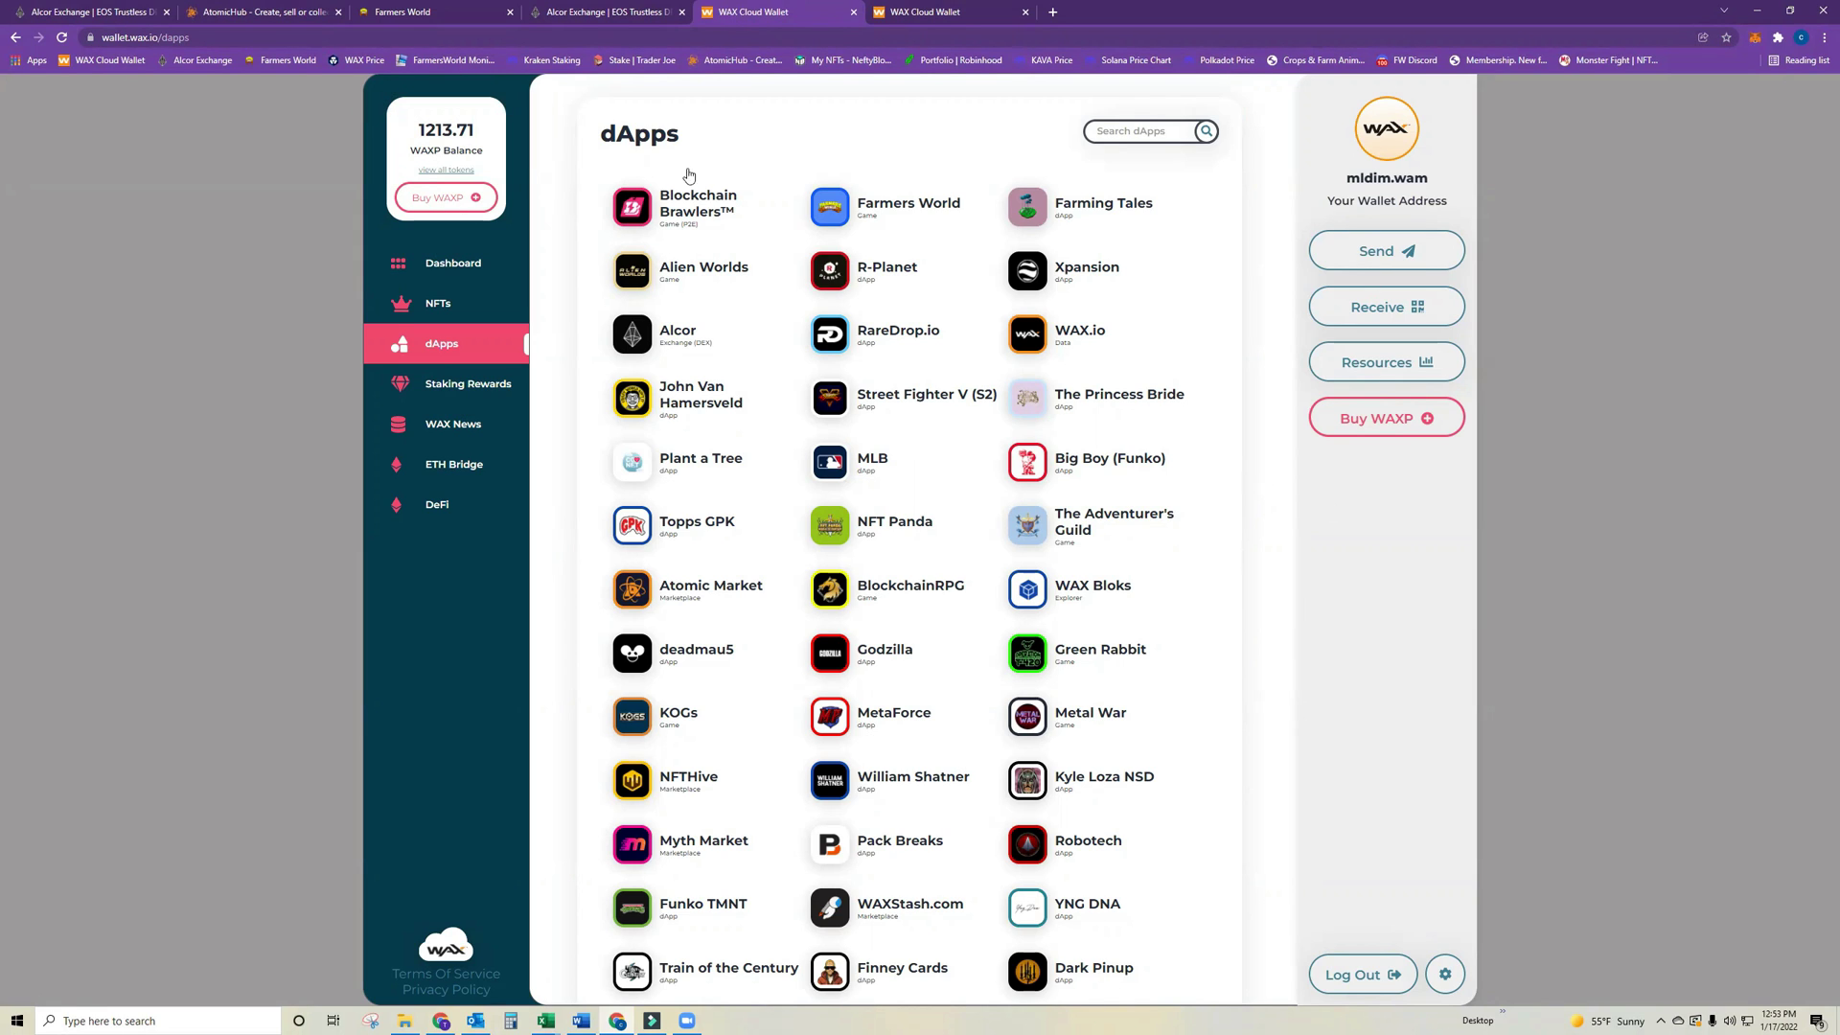
# Select the wallet account name, then launch WAX Bloks from the dApps list in a new tab.
pyautogui.moveTo(1421, 185); pyautogui.dragTo(1376, 175)
pyautogui.click(1347, 182)
pyautogui.doubleClick(1396, 171)
pyautogui.click(1117, 596)
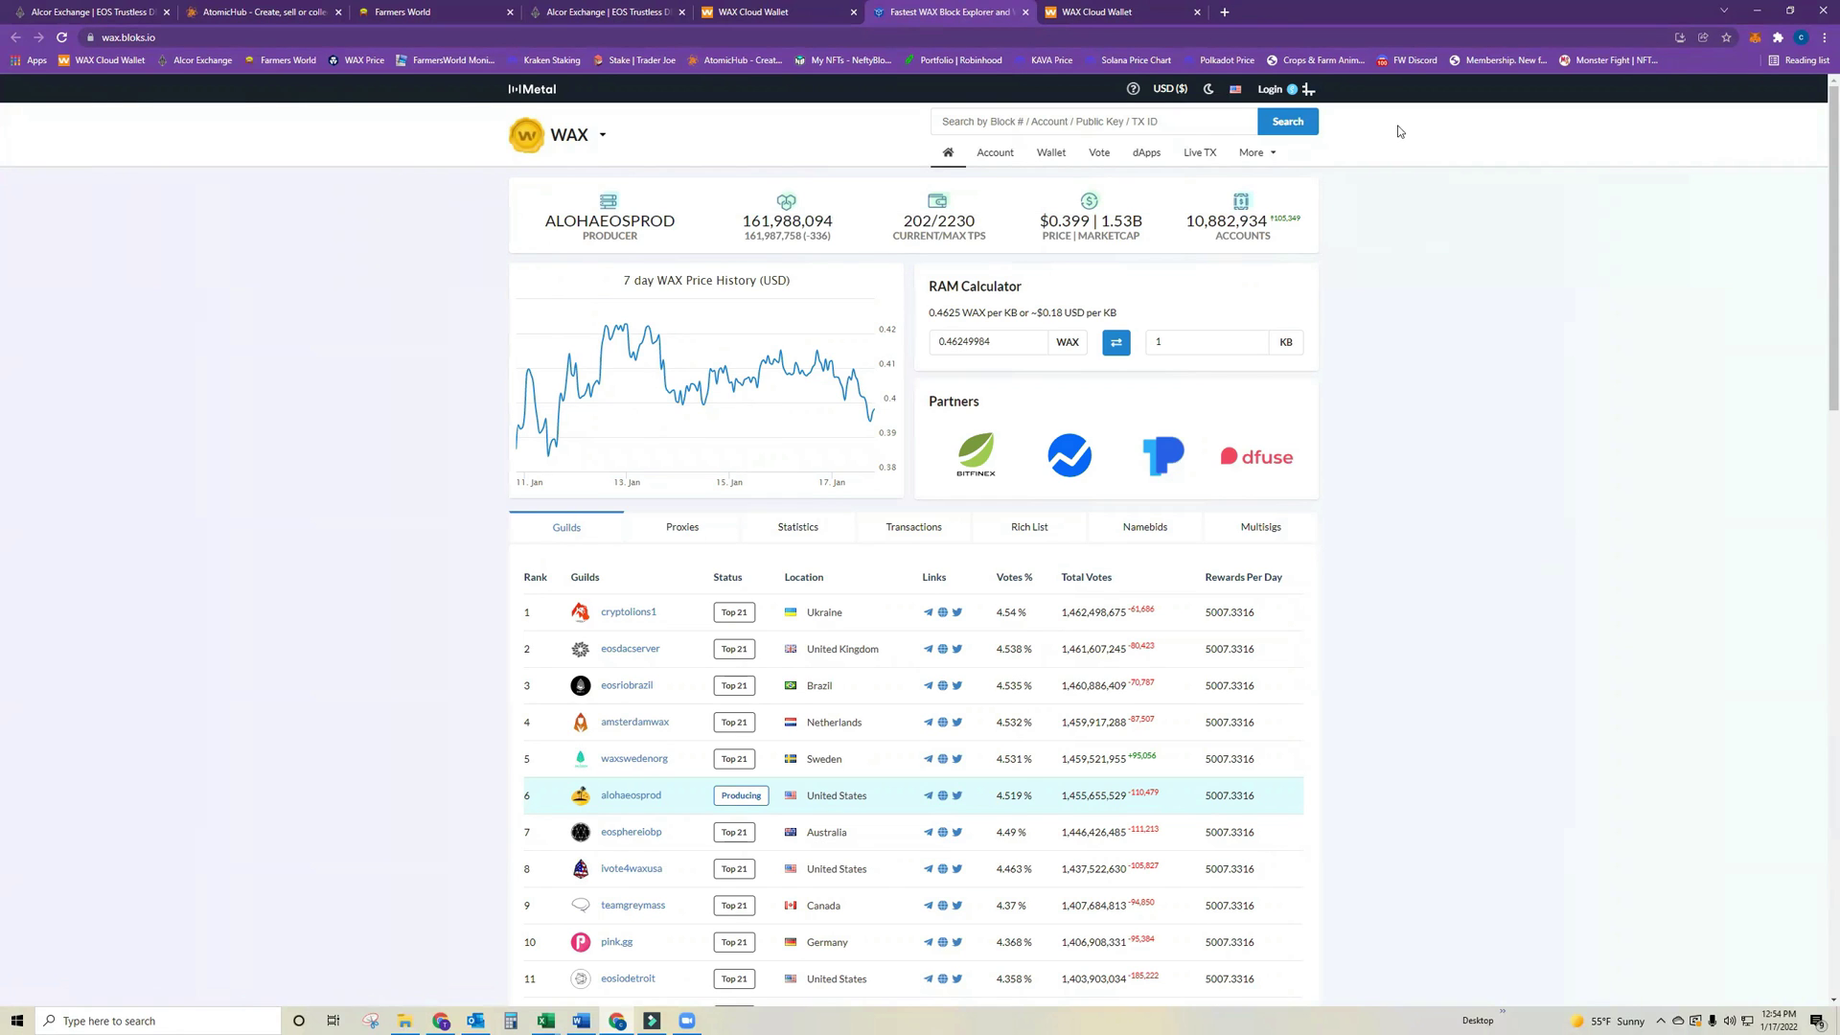
# Log in to bloks.io with the main account and go to its wallet transfer page.
pyautogui.click(1274, 92)
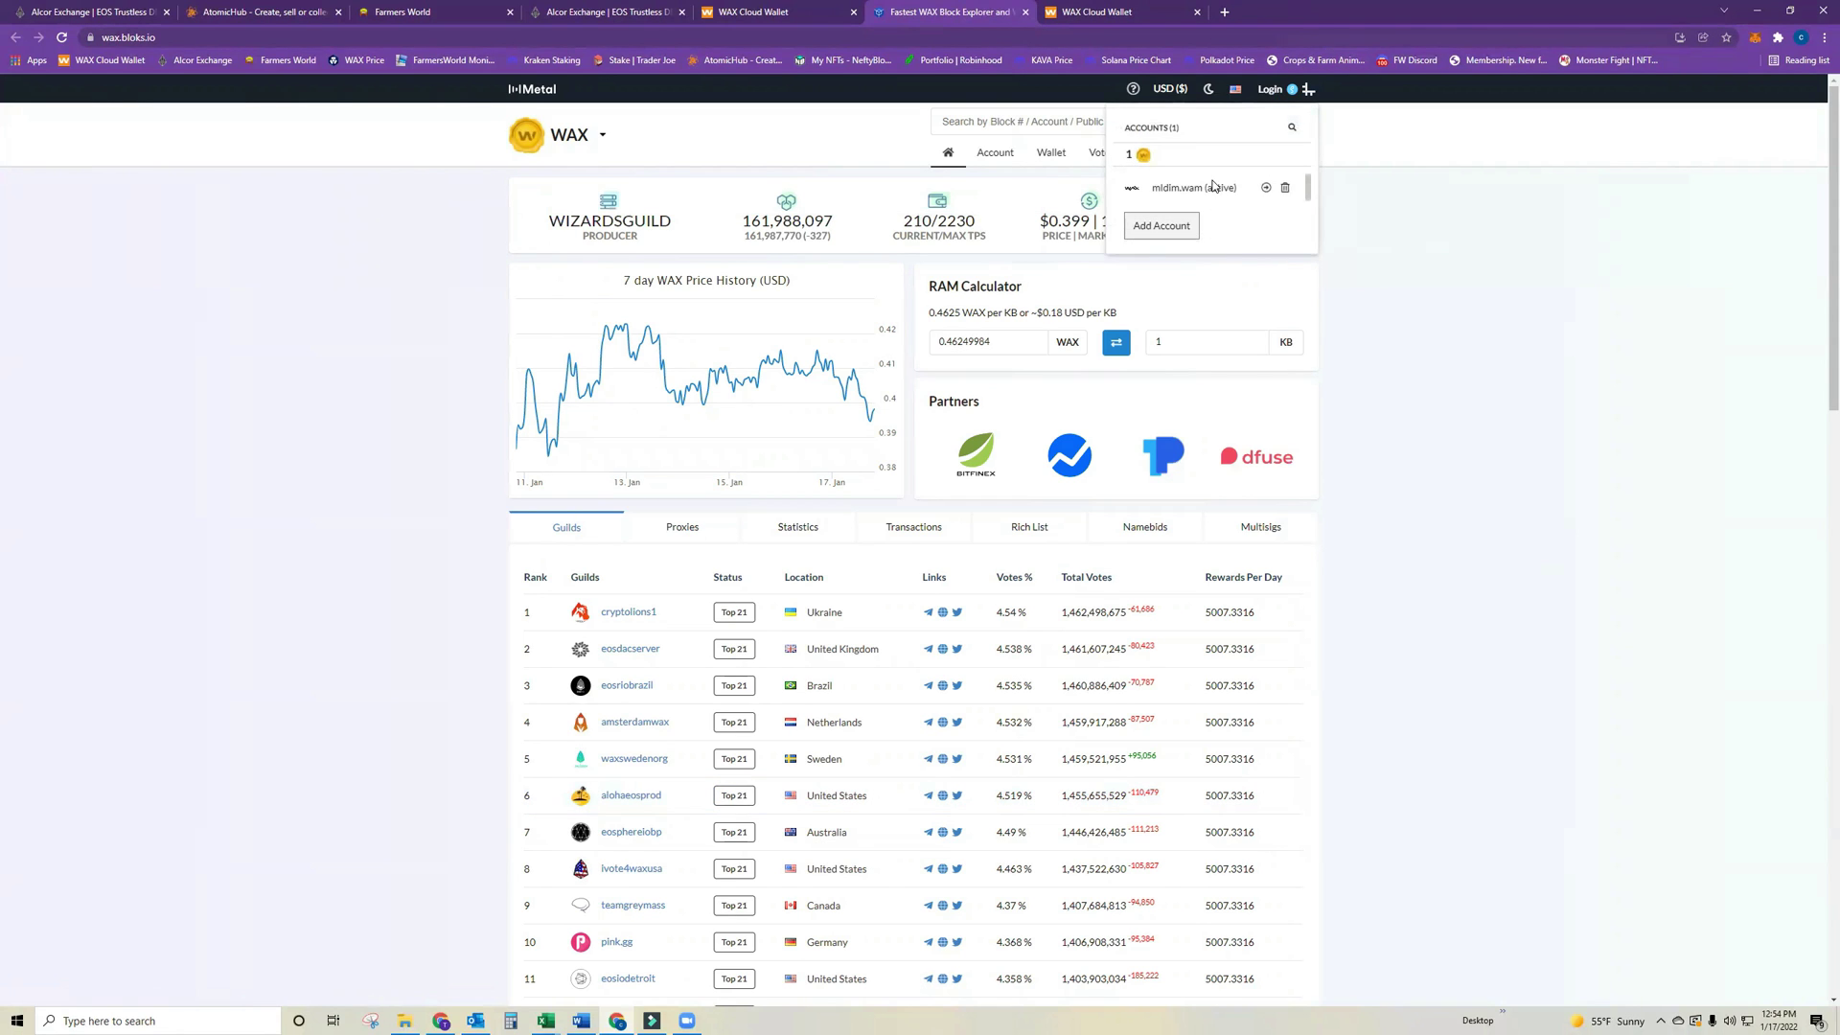
pyautogui.click(1214, 188)
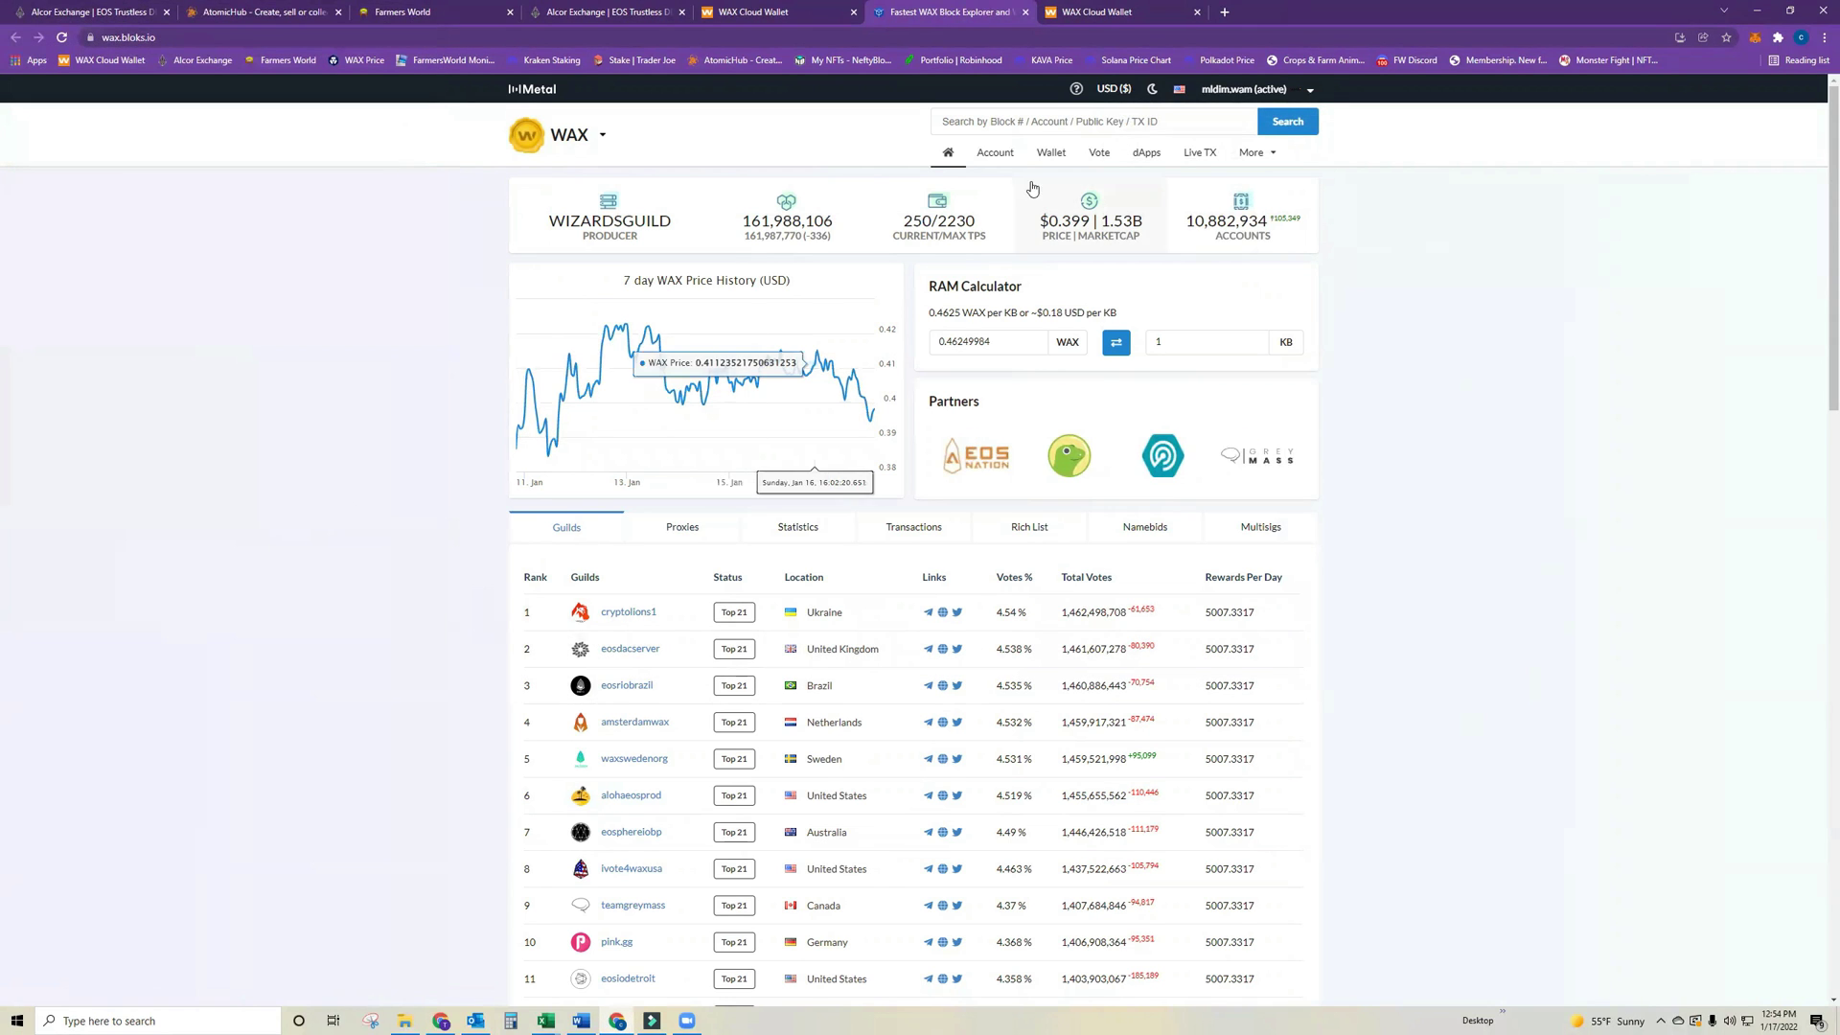
pyautogui.click(998, 154)
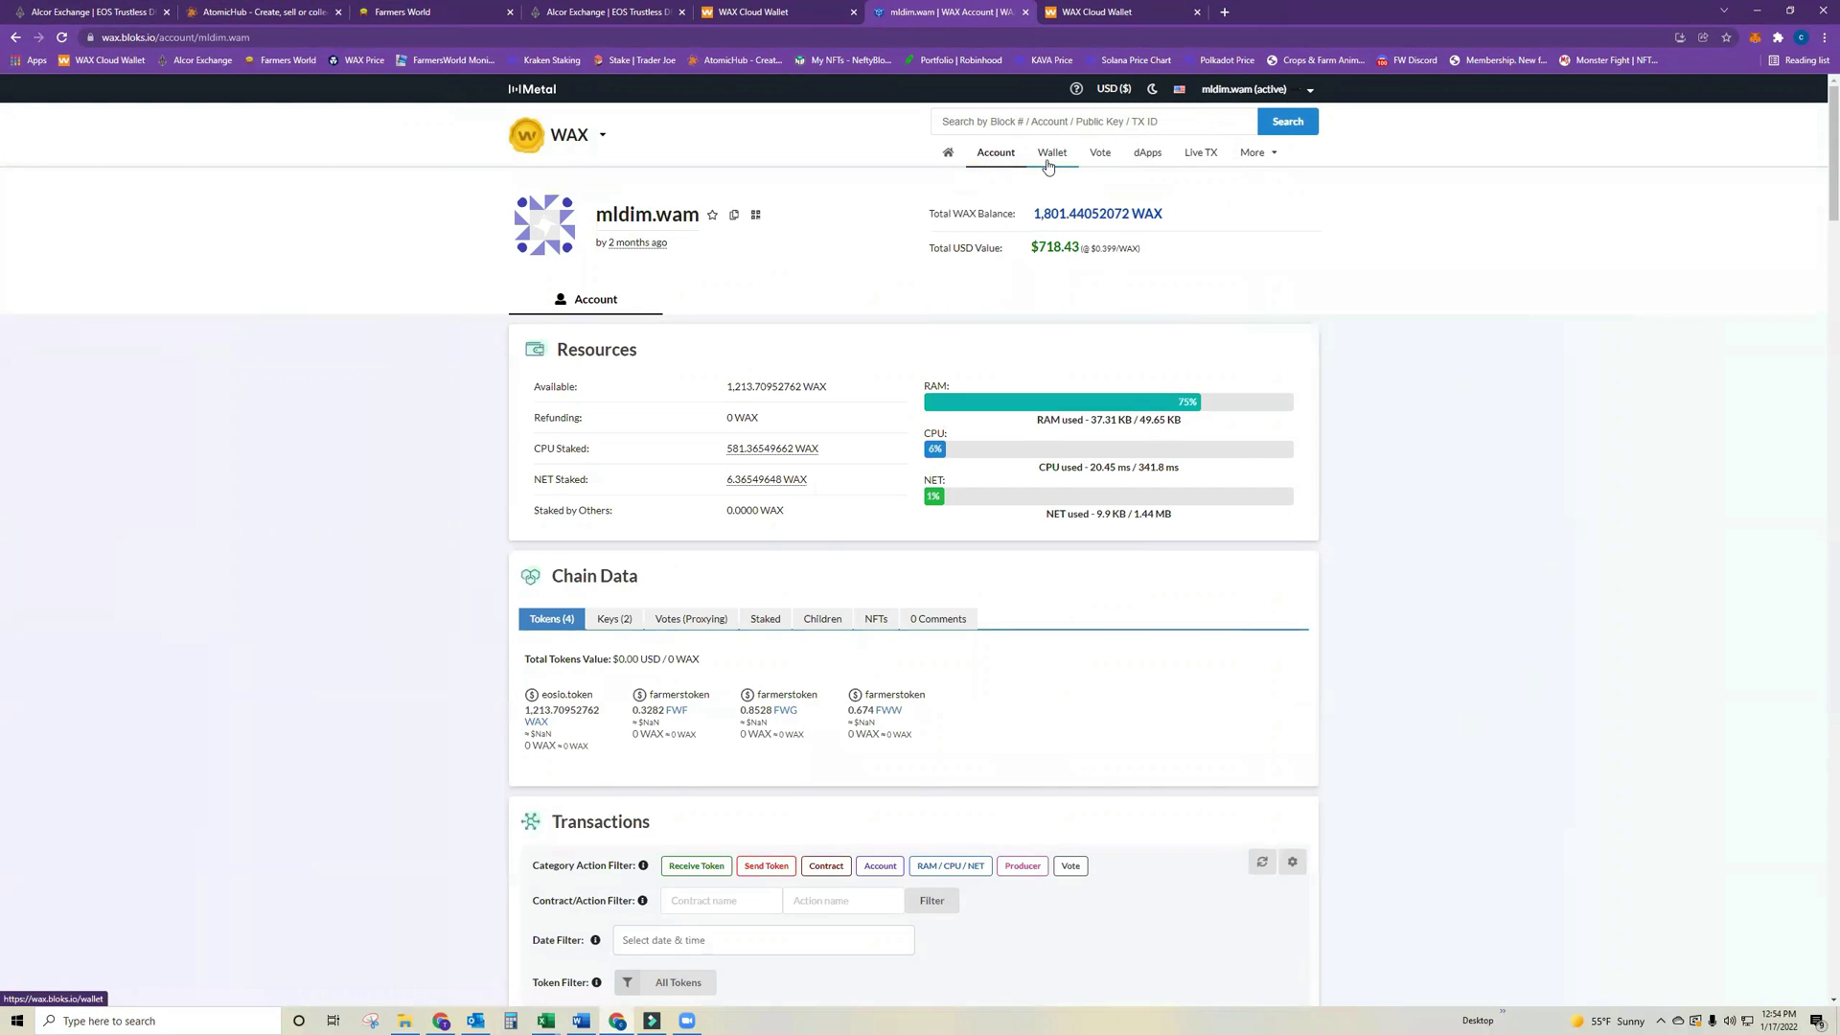
pyautogui.click(1049, 158)
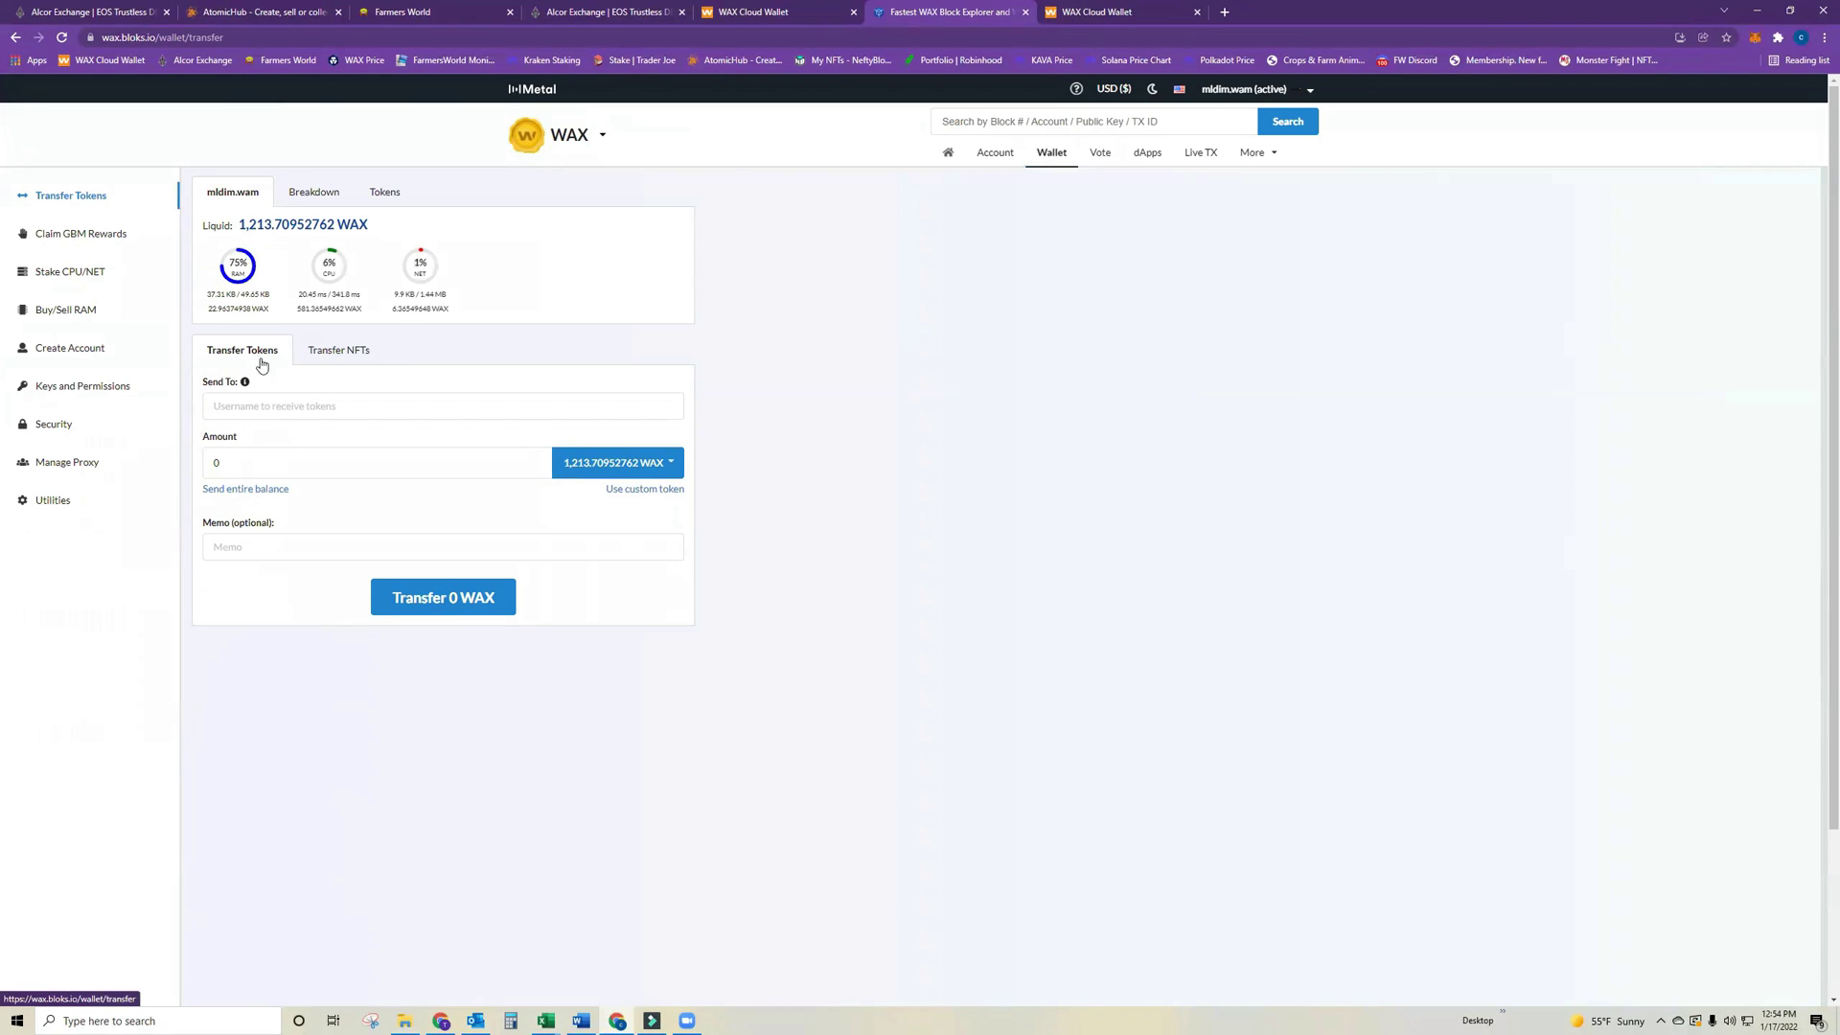
# Copy the second account's name from the Cloud Wallet and paste it as the Send To recipient.
pyautogui.click(271, 411)
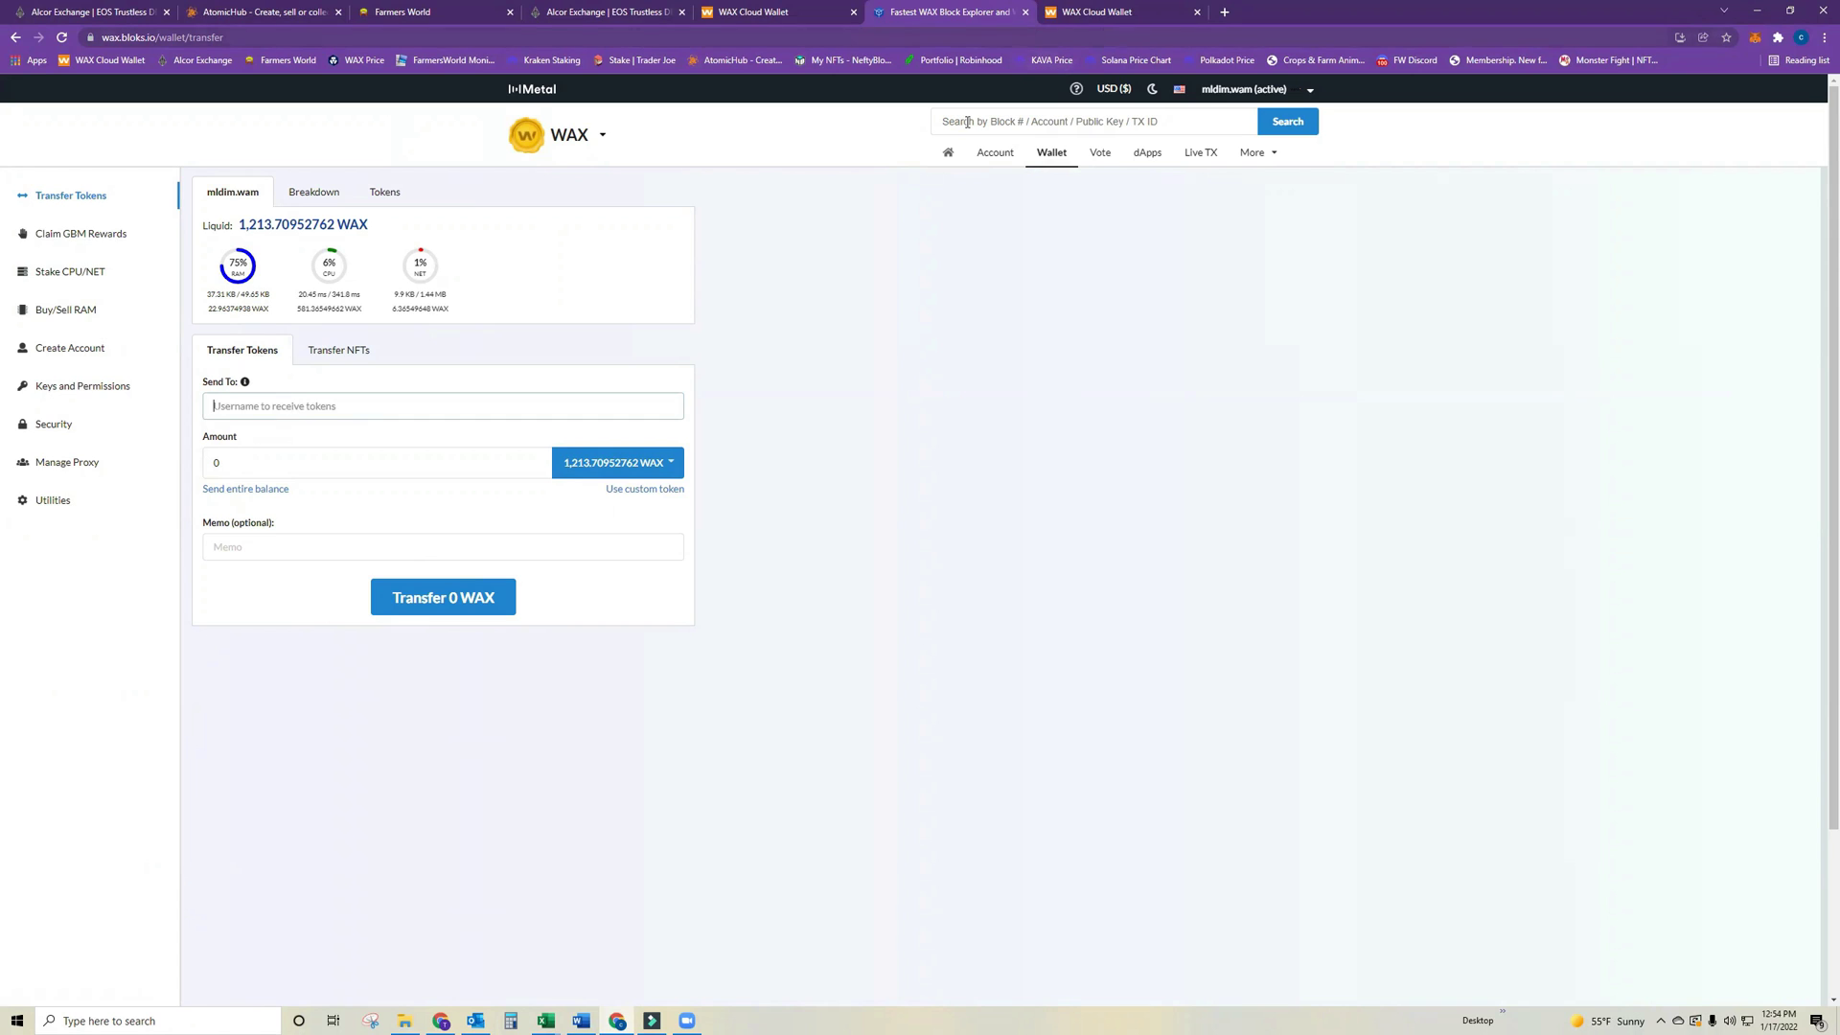
pyautogui.click(1117, 13)
pyautogui.moveTo(1348, 178); pyautogui.dragTo(1409, 194)
pyautogui.rightClick(1406, 185)
pyautogui.click(1432, 199)
pyautogui.click(949, 12)
pyautogui.hotkey('ctrl', 'v')
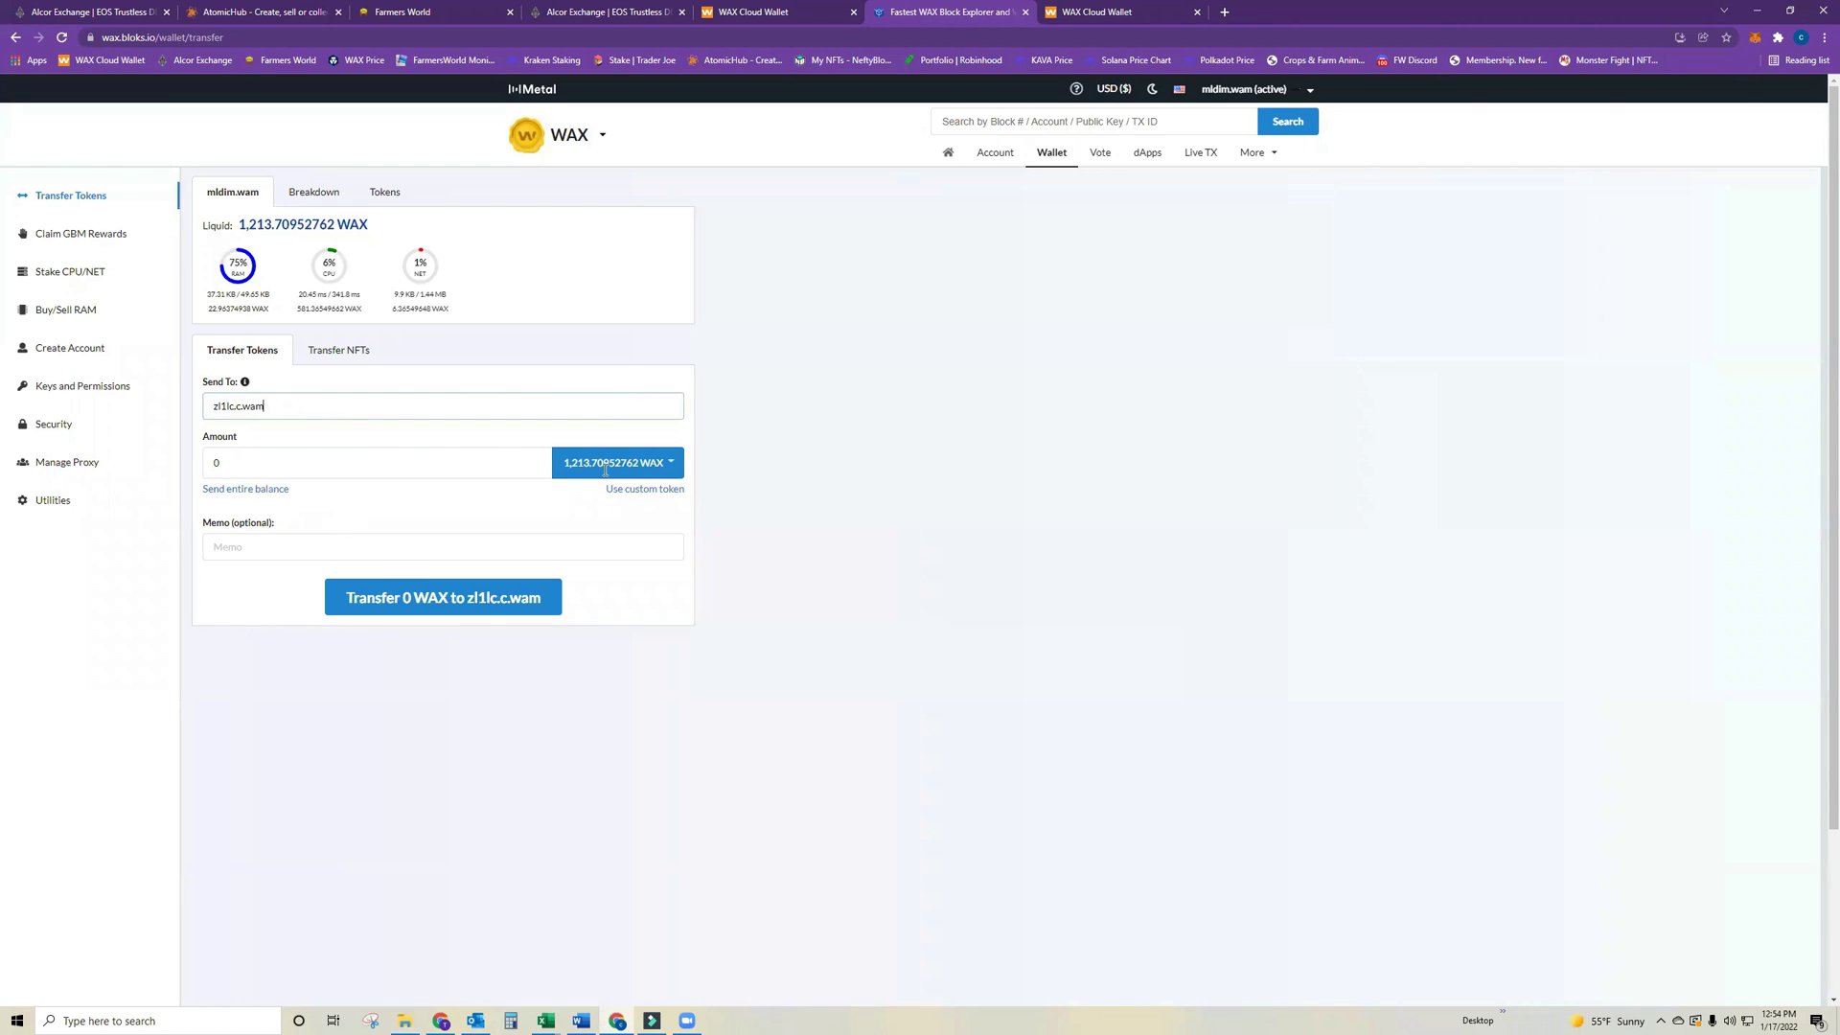
# Choose FWF as the token to send, then go to the Farmers World tab.
pyautogui.click(605, 467)
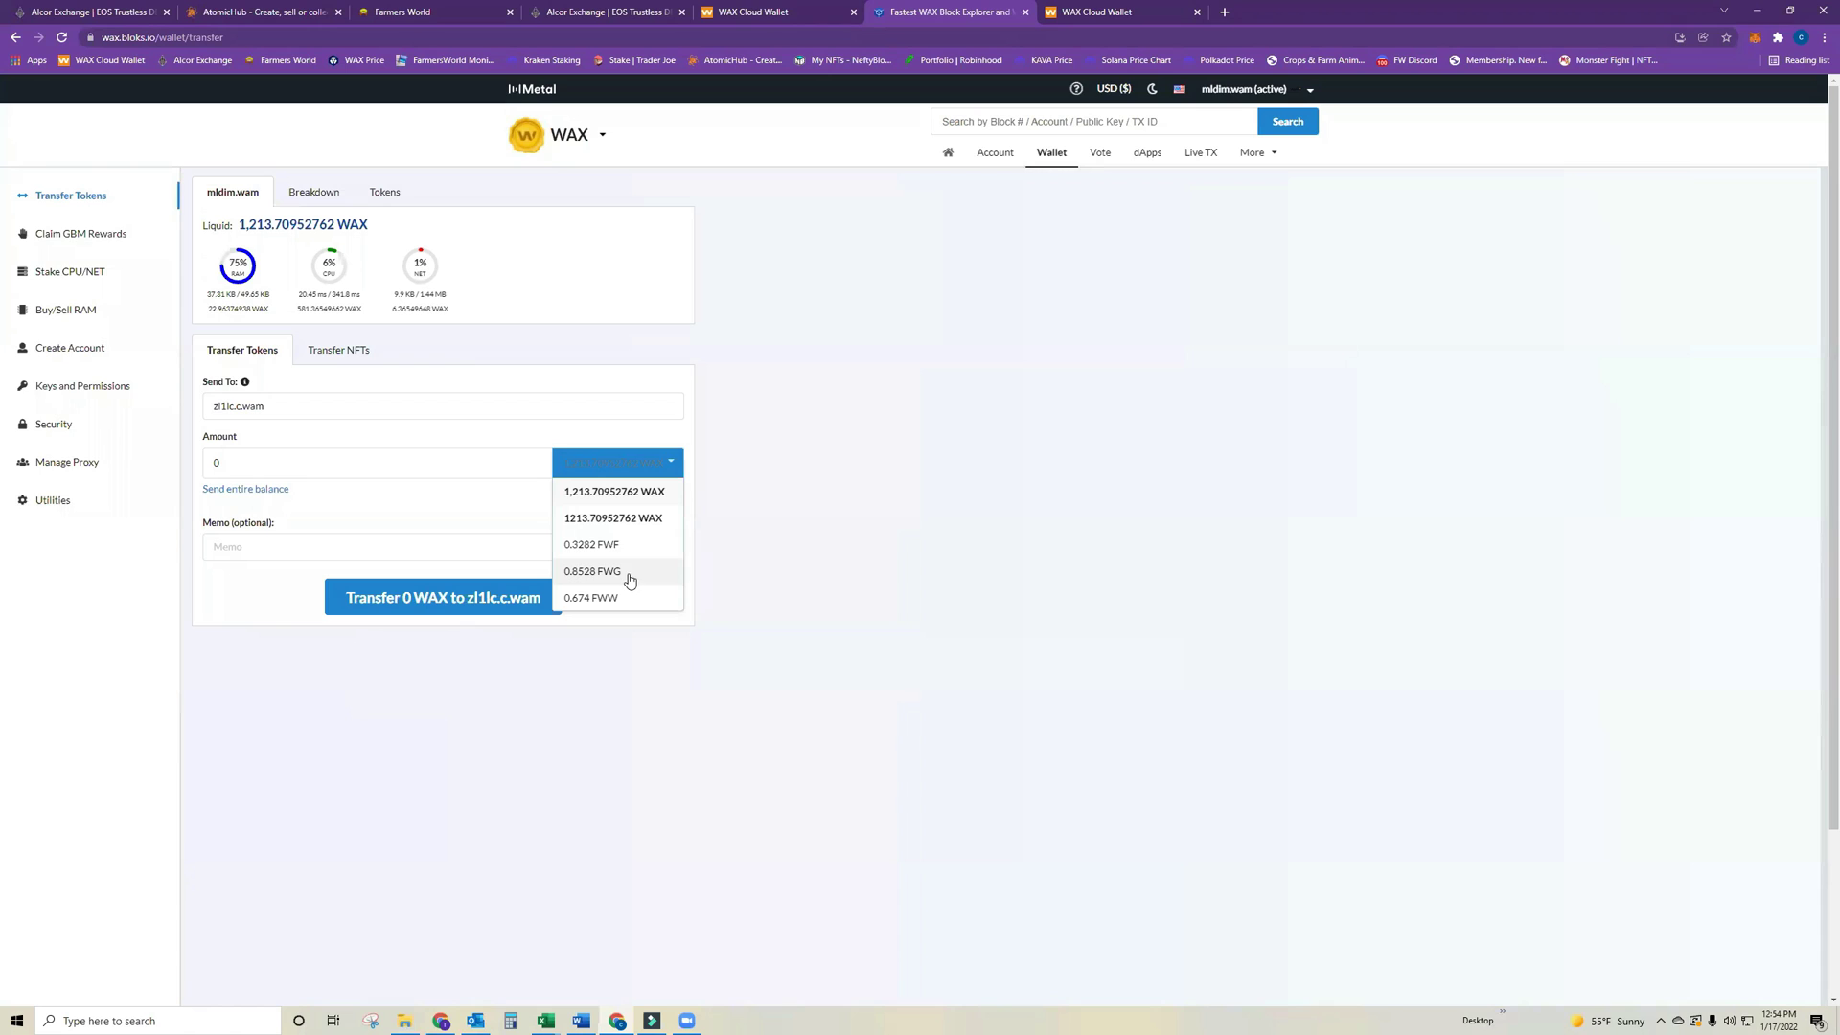
pyautogui.click(625, 546)
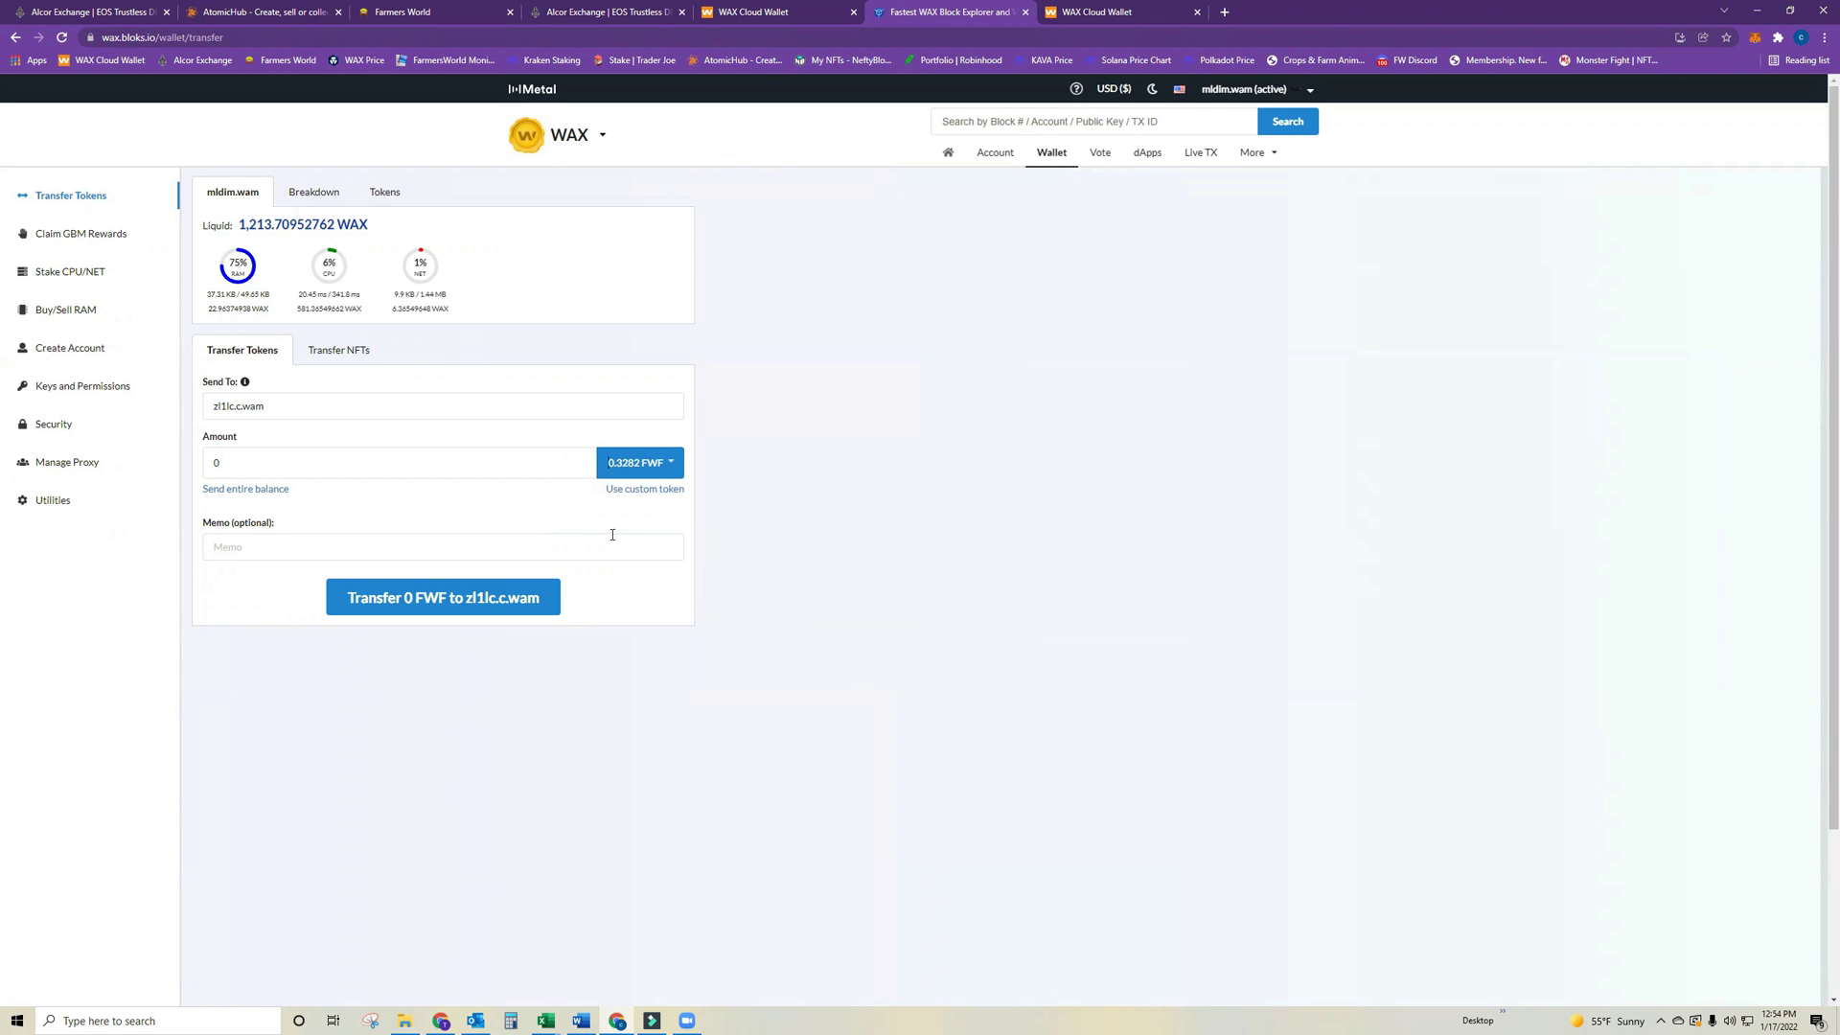
pyautogui.click(379, 12)
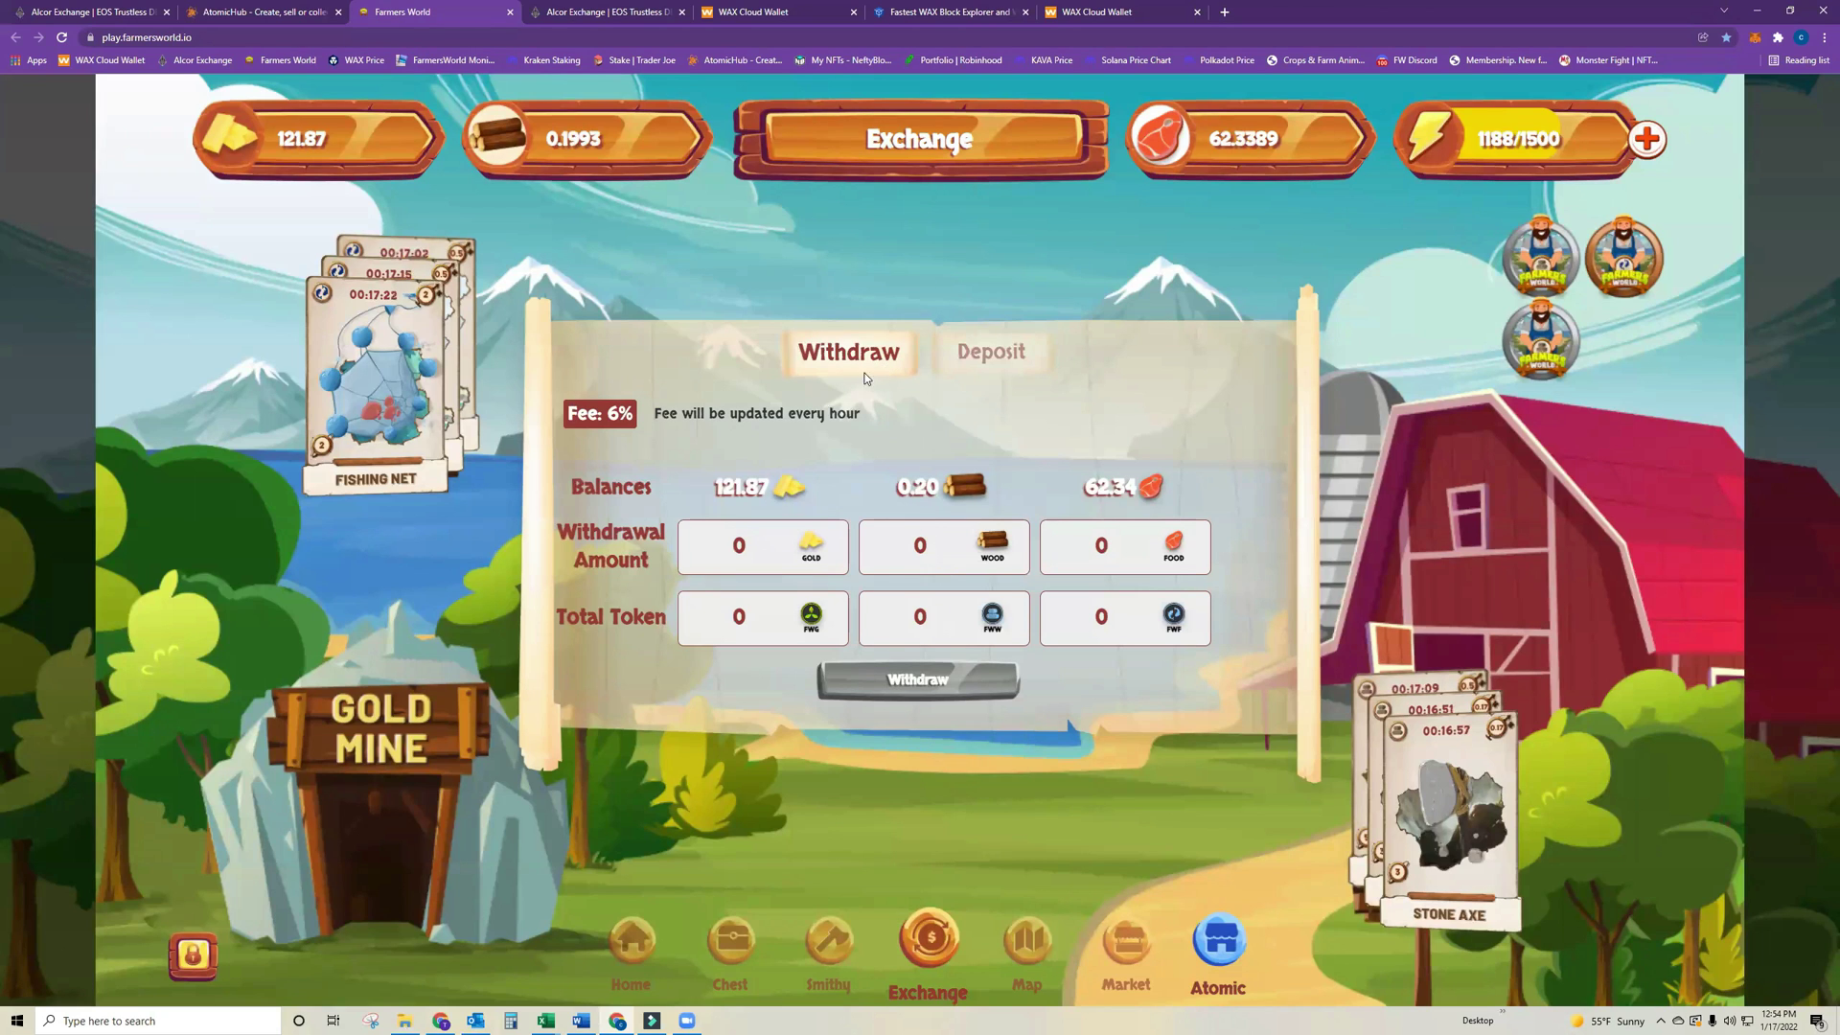
# Enter 62 in the food withdrawal amount and 20 as the FWF total token.
pyautogui.doubleClick(768, 540)
pyautogui.doubleClick(1101, 545)
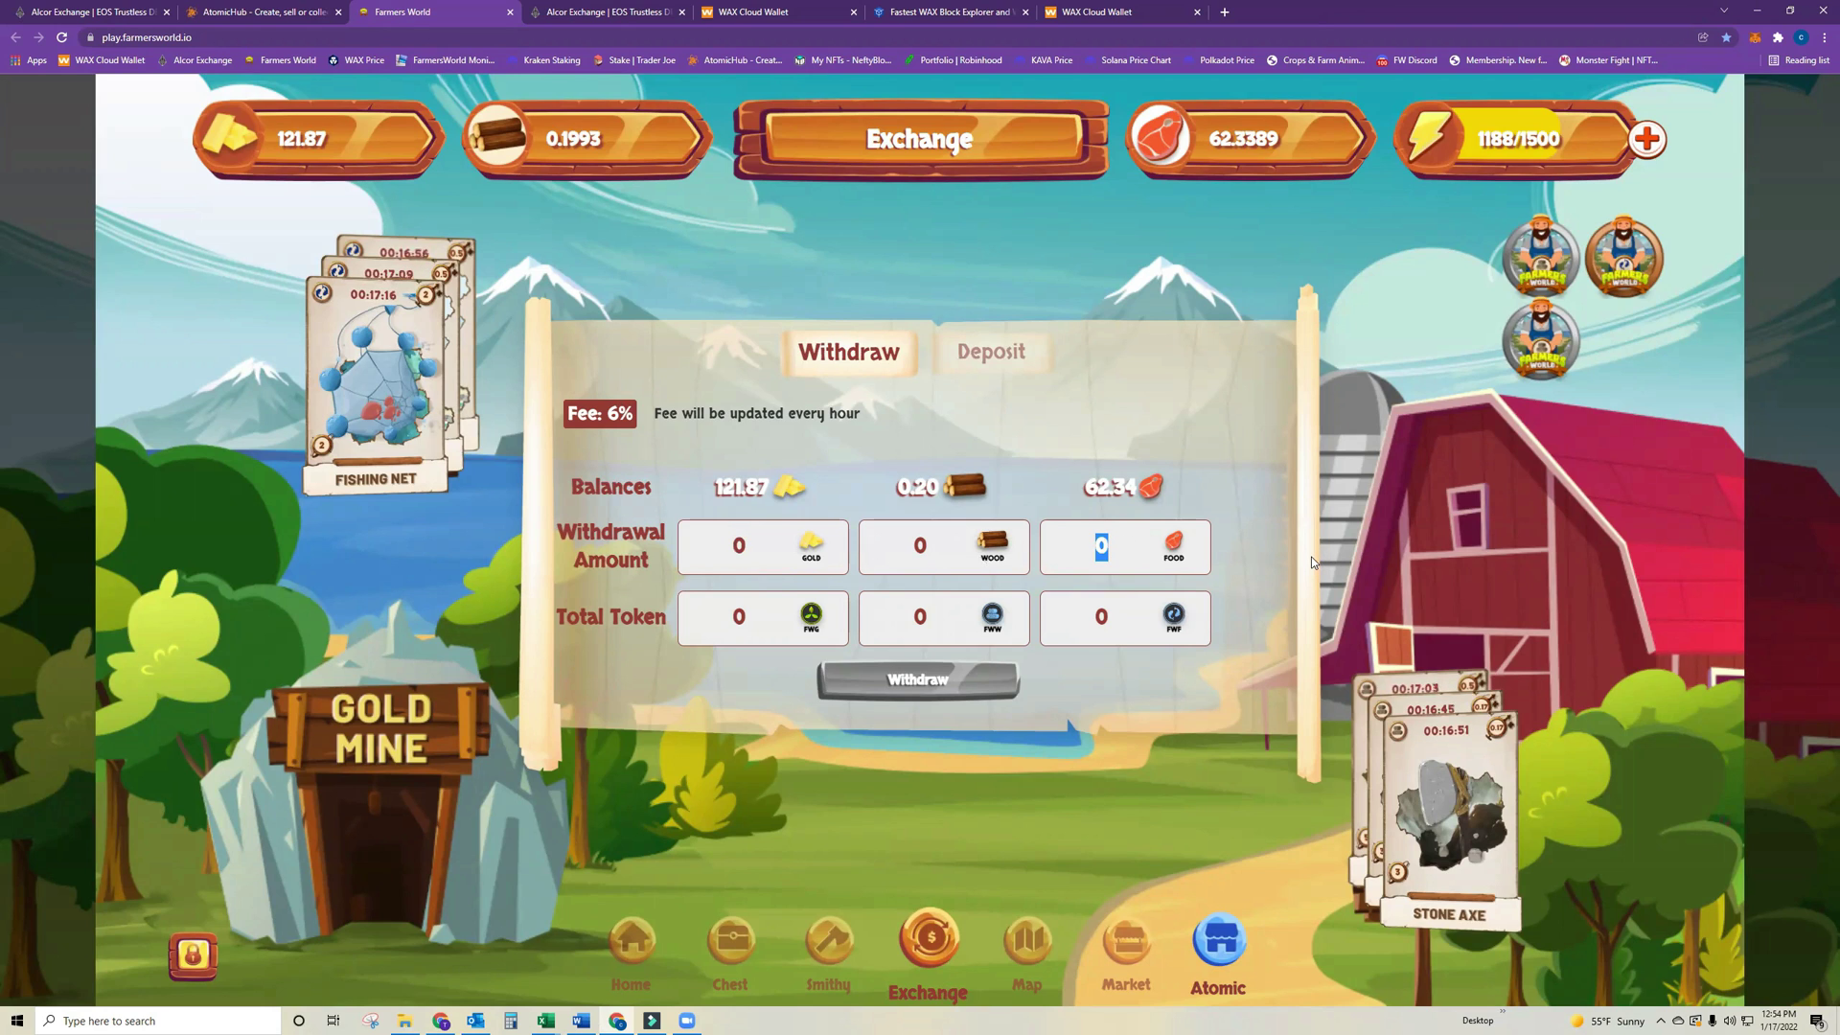
pyautogui.write('62')
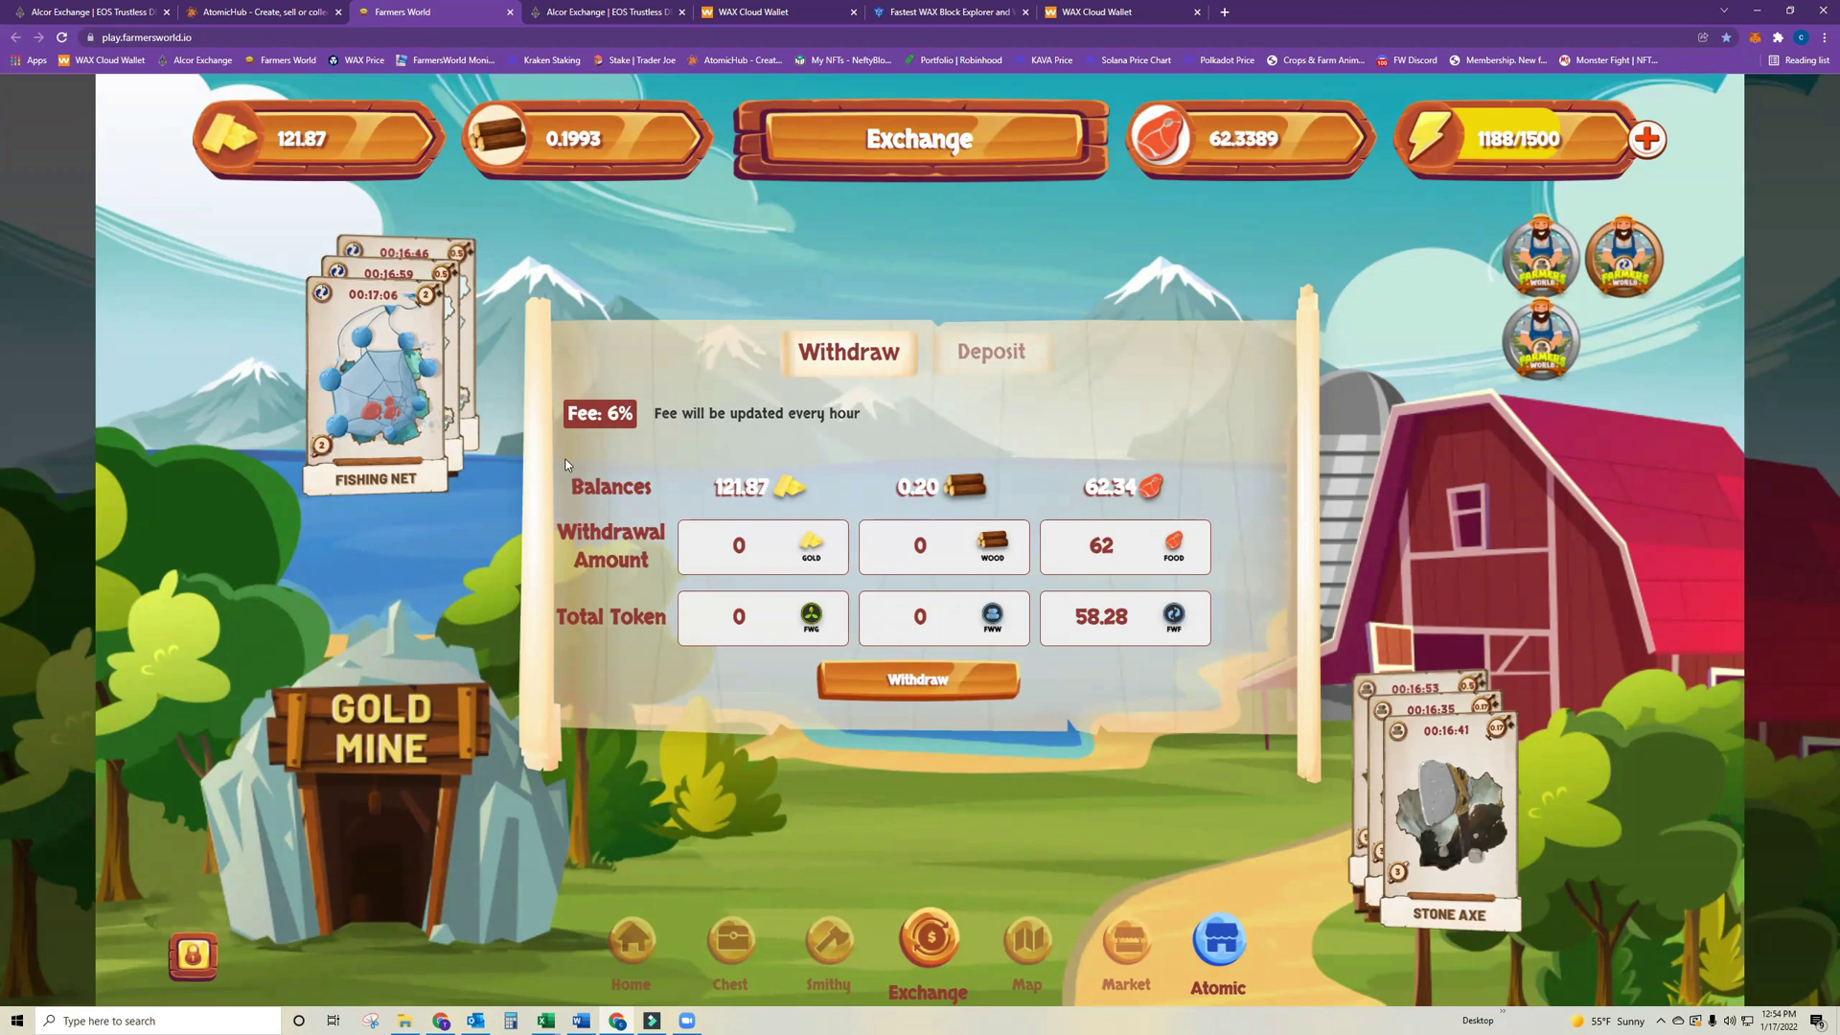
pyautogui.doubleClick(1102, 616)
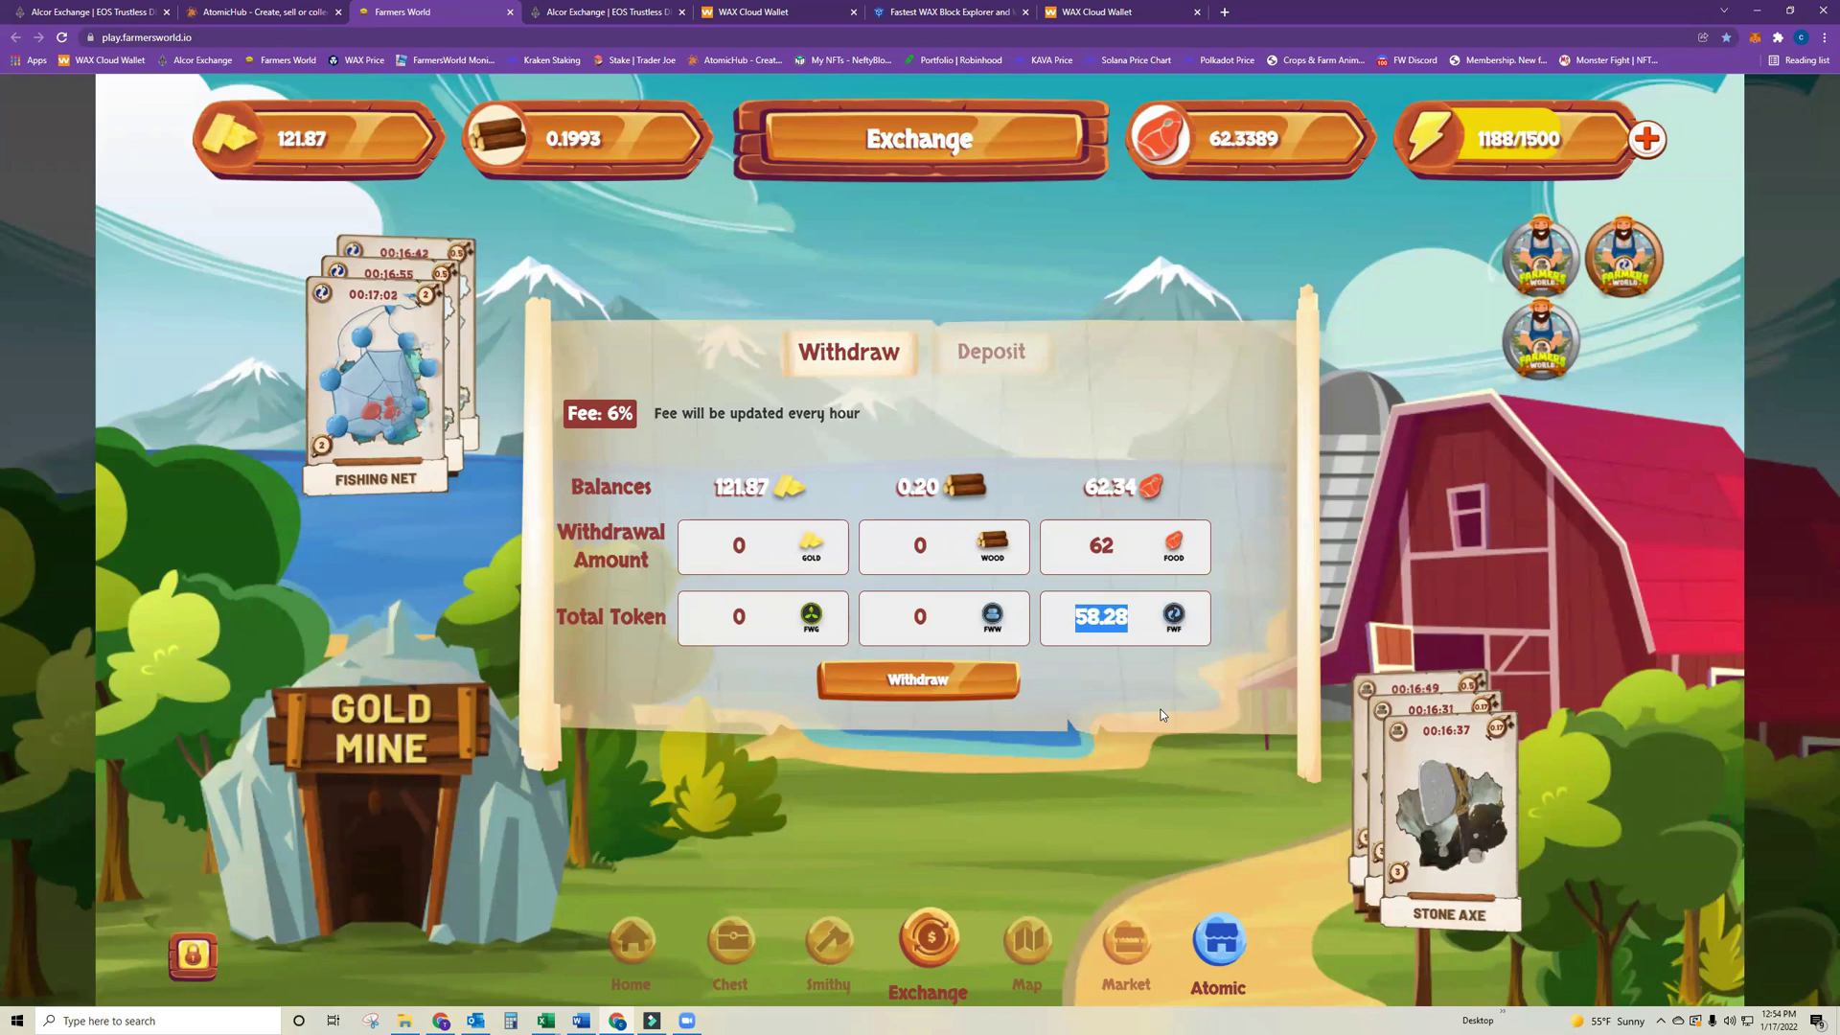
pyautogui.write('20')
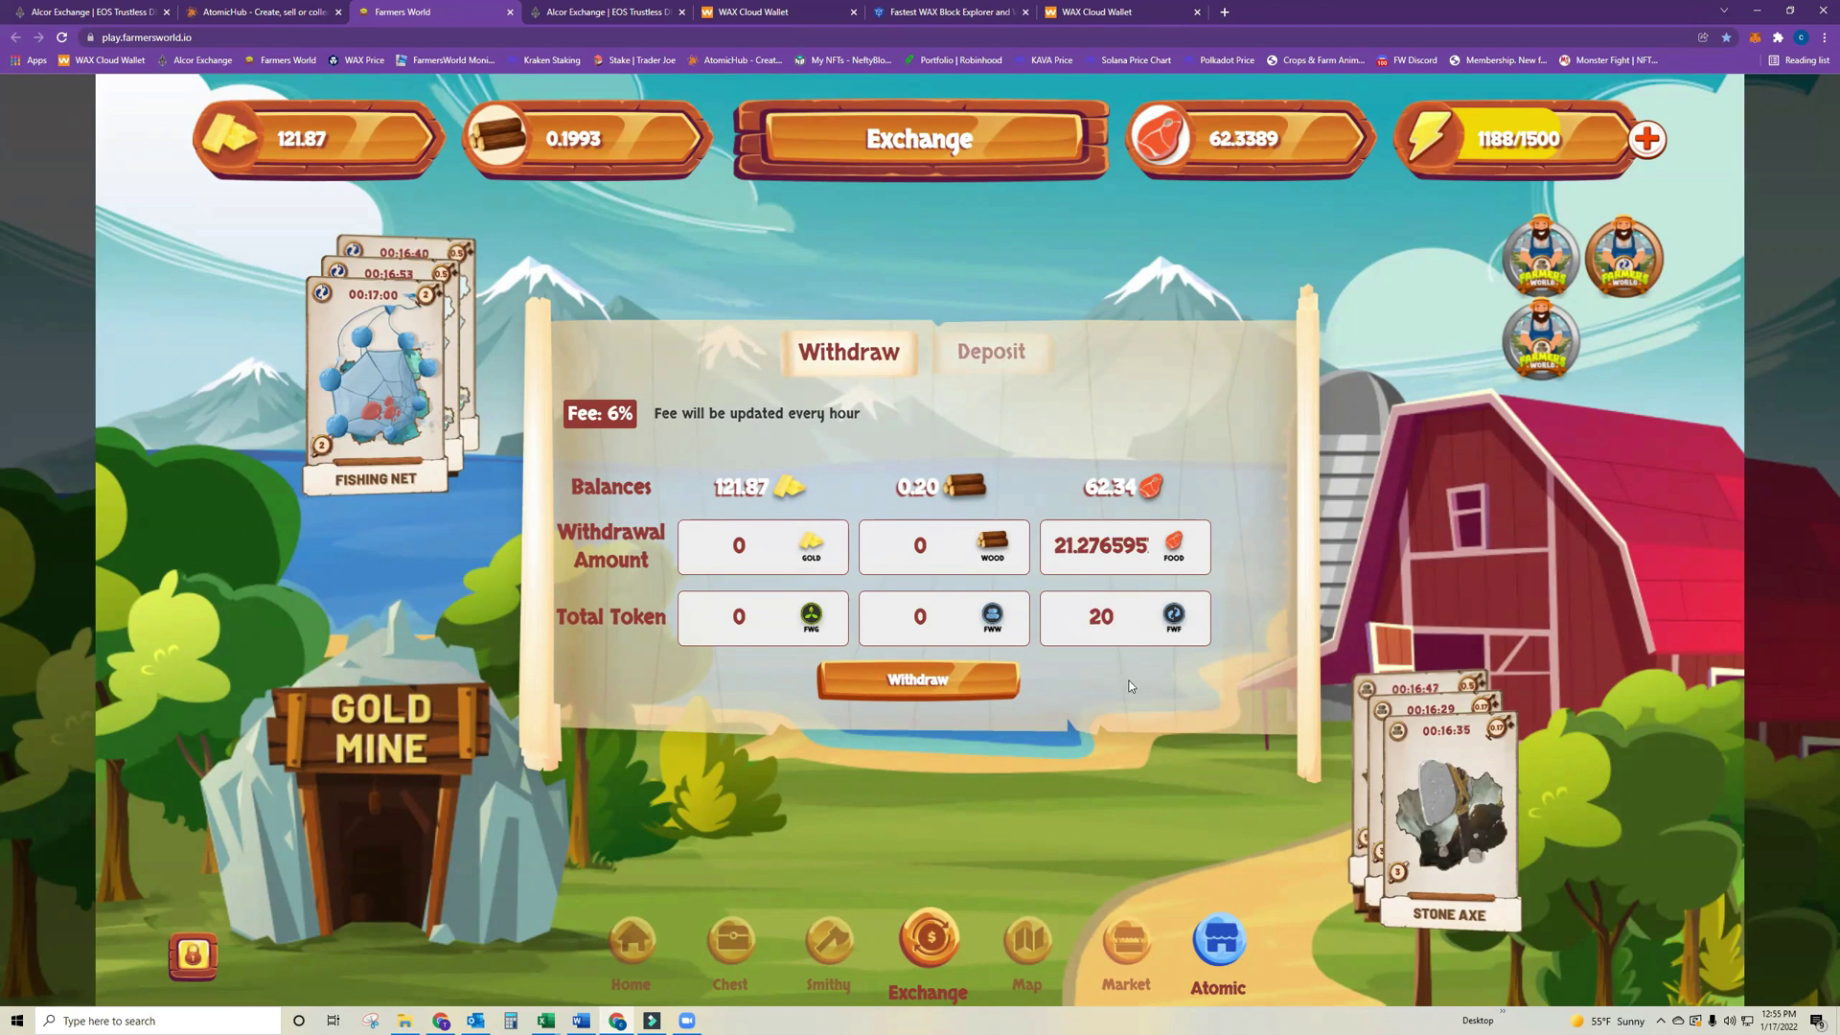
# Withdraw 21.276595 food for 20 FWF, confirm success, and return to the bloks.io transfer page.
pyautogui.click(825, 696)
pyautogui.click(918, 680)
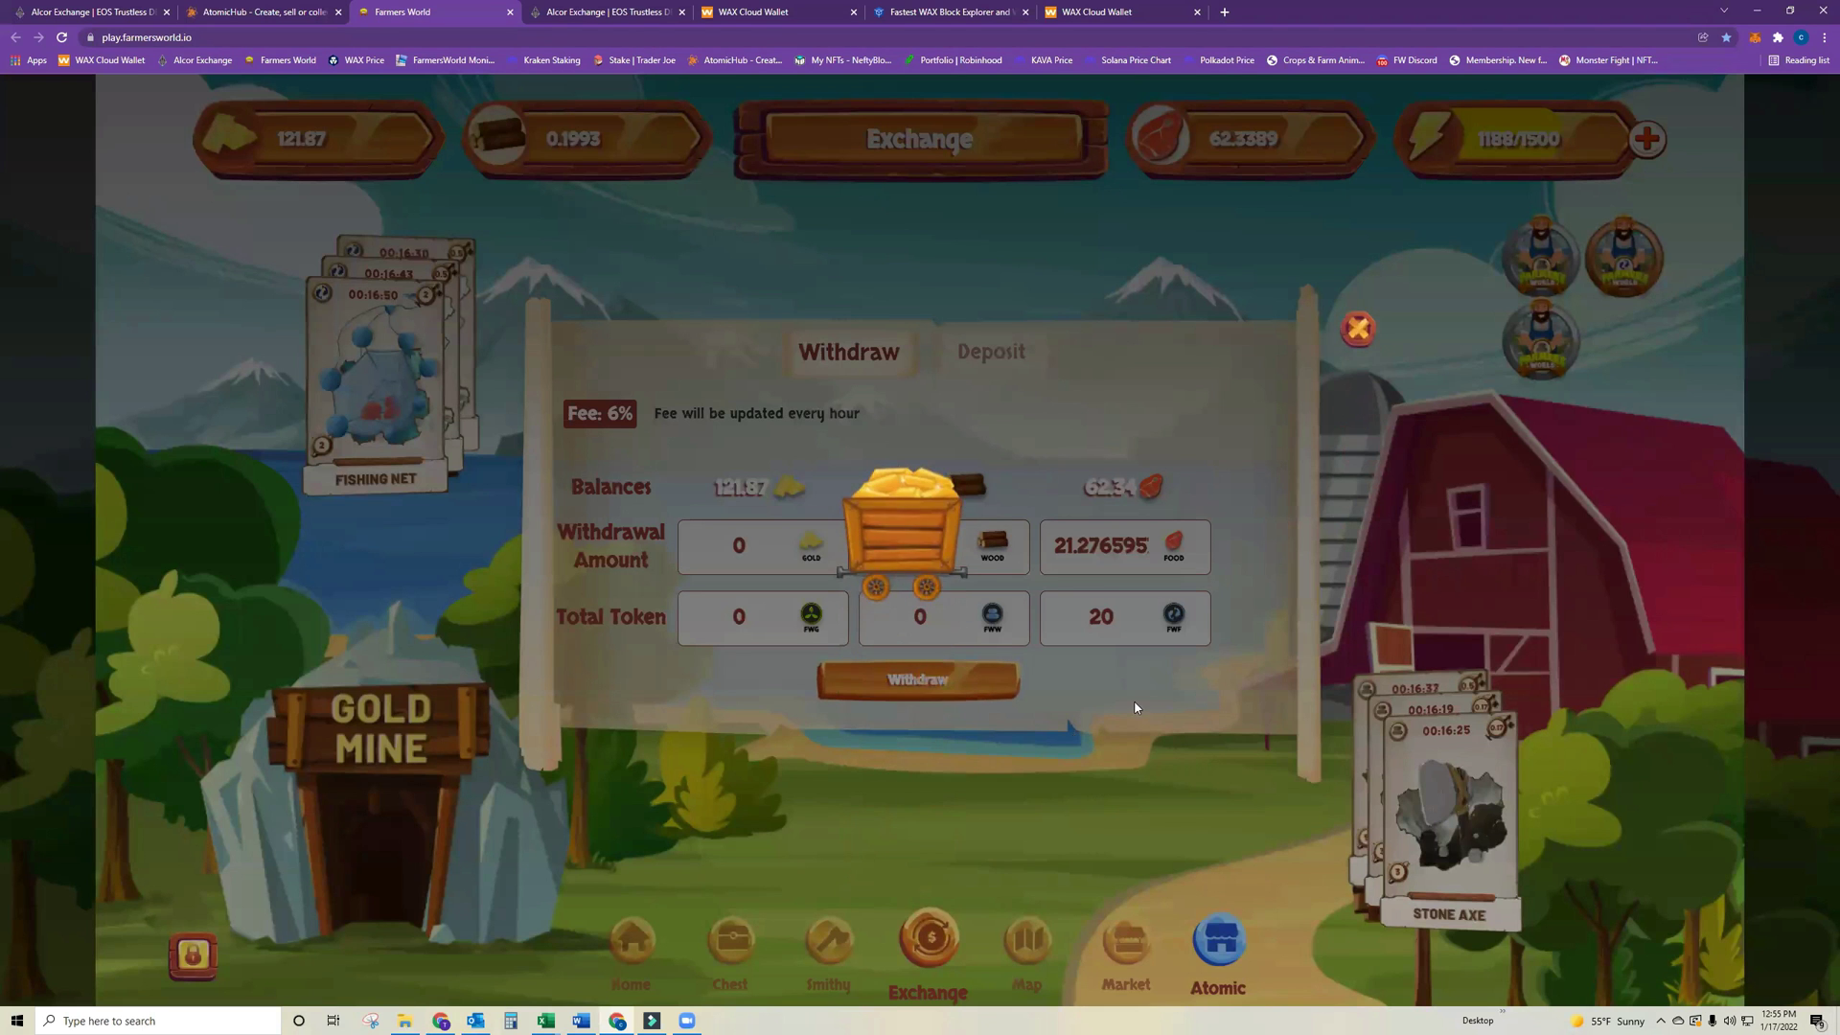
pyautogui.click(966, 640)
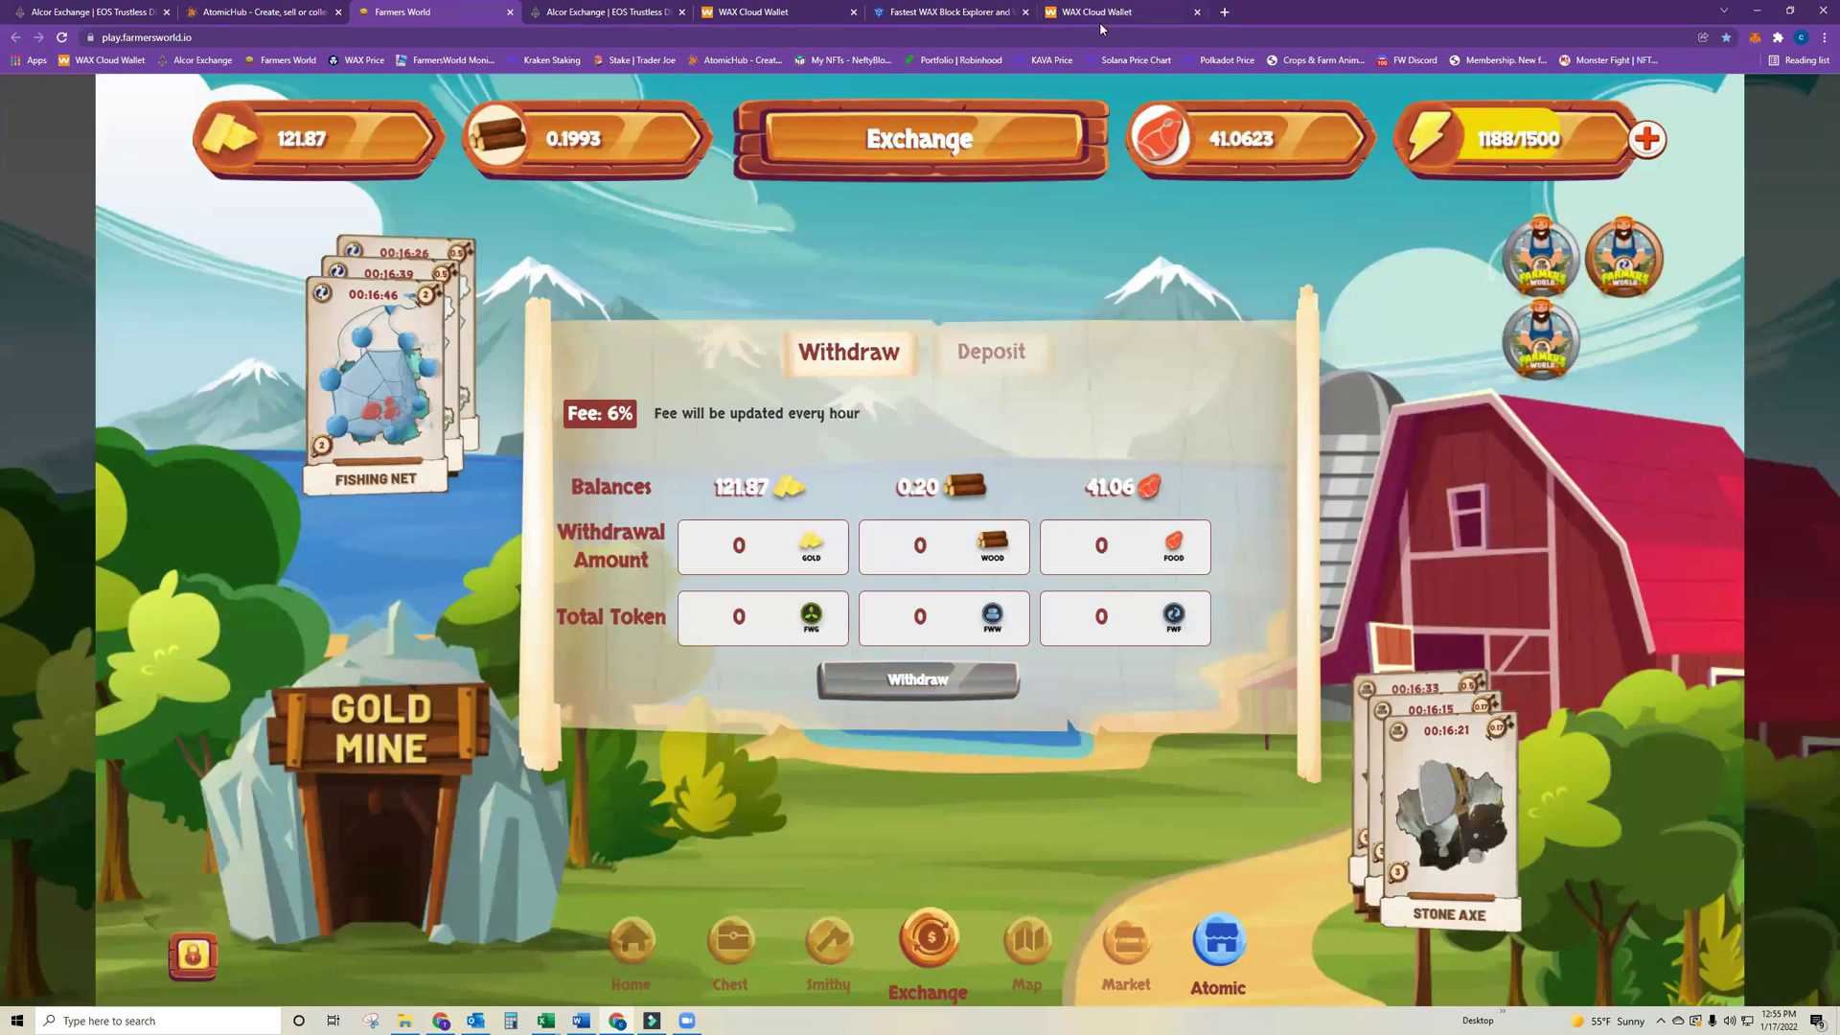
pyautogui.click(1101, 14)
pyautogui.click(990, 11)
pyautogui.click(819, 786)
# Reload the bloks.io transfer page and log back in with the main account.
pyautogui.click(633, 461)
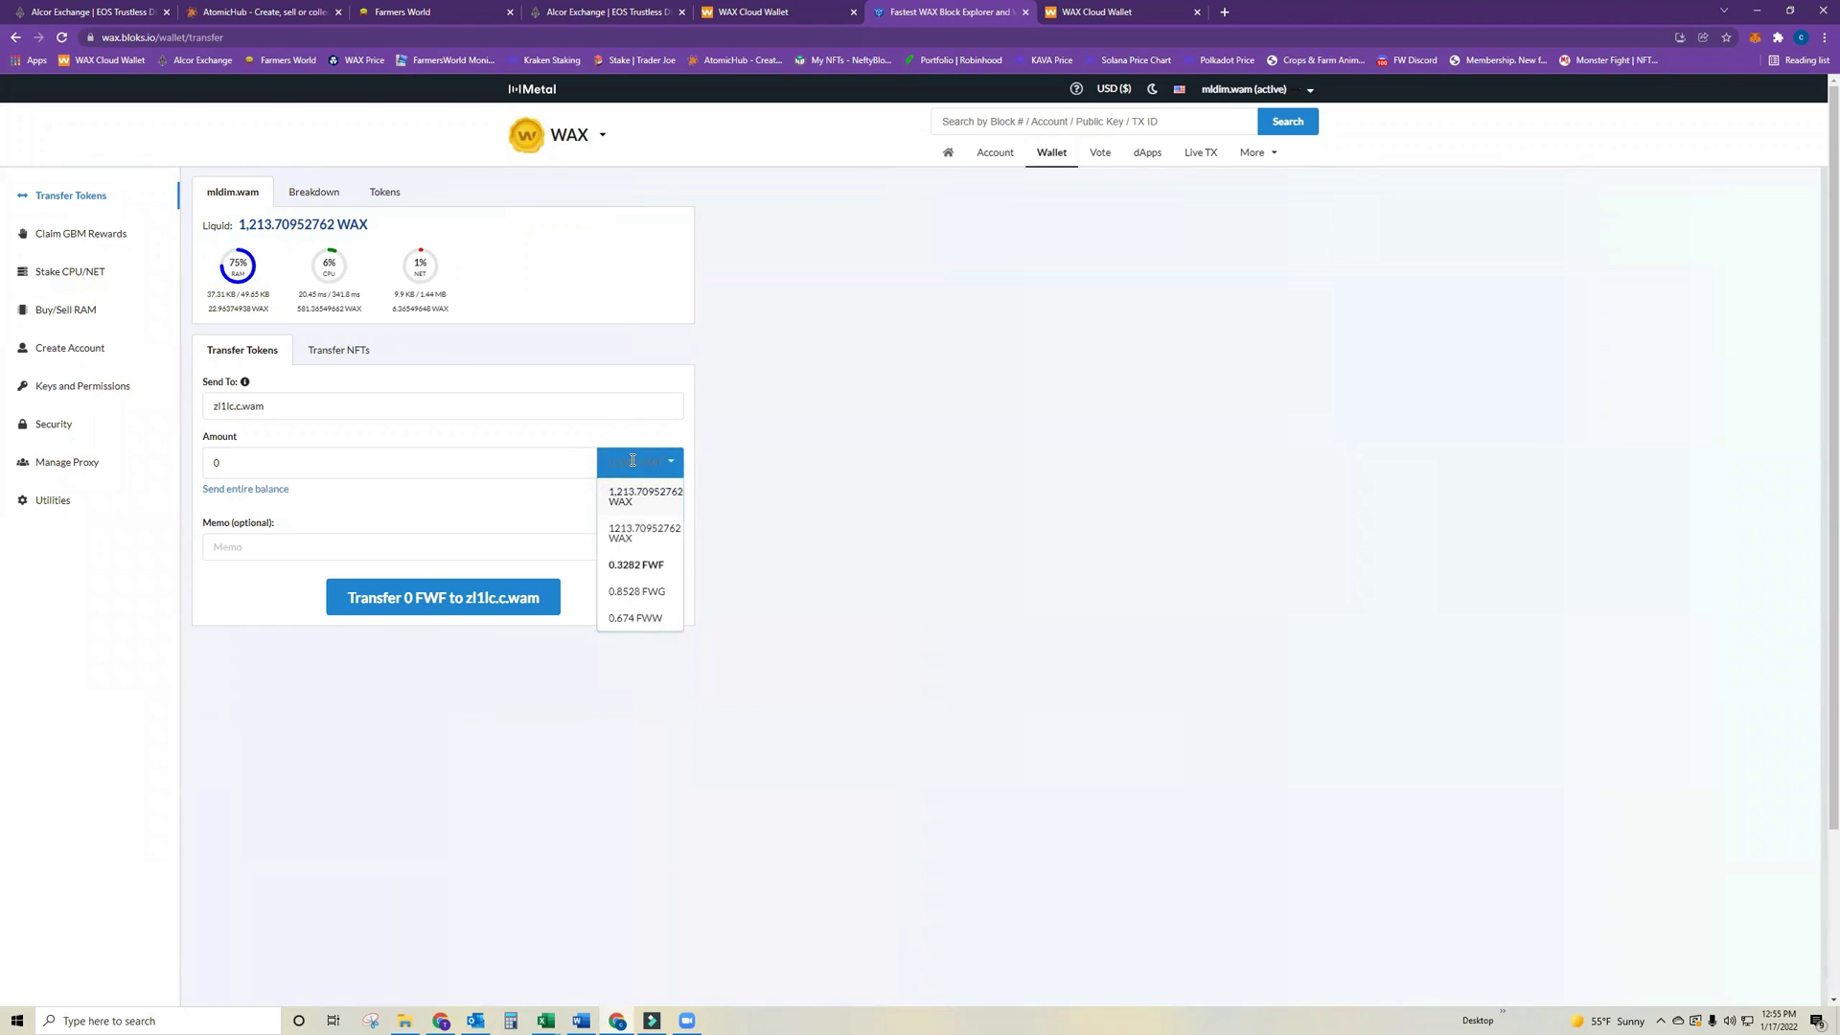
pyautogui.click(566, 817)
pyautogui.click(60, 37)
pyautogui.click(1271, 89)
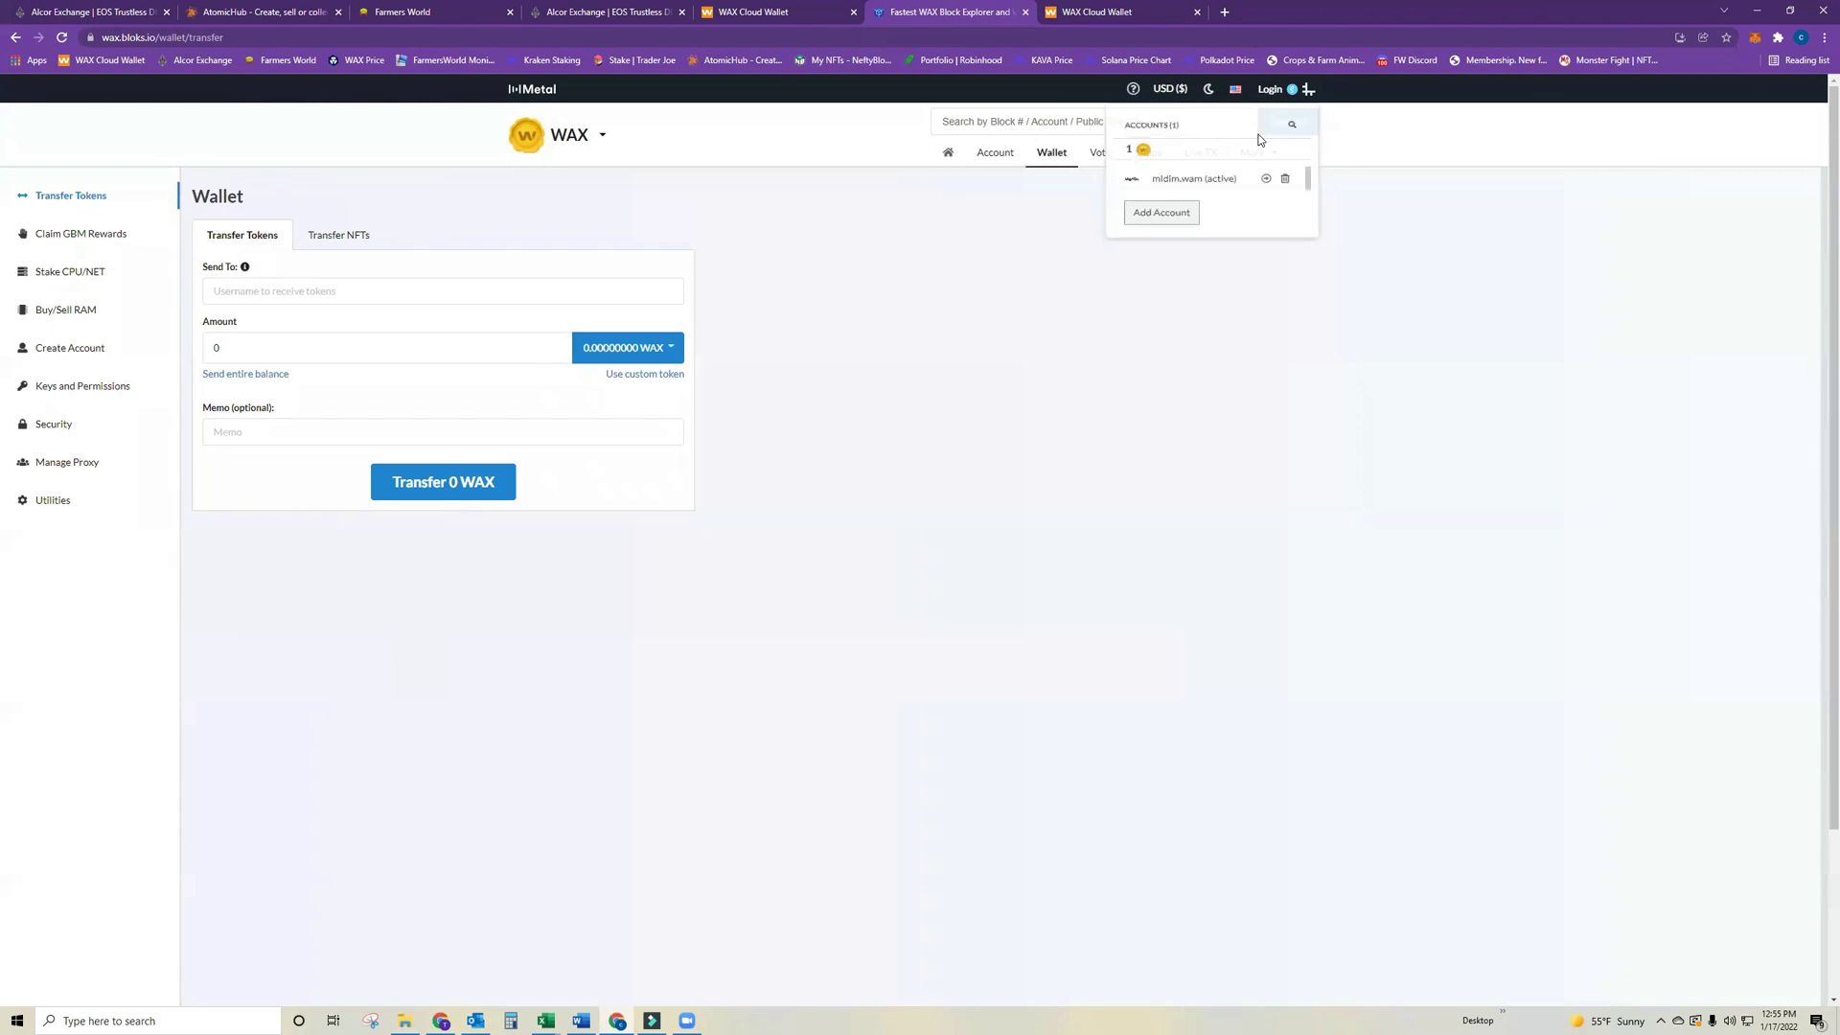
pyautogui.click(1197, 187)
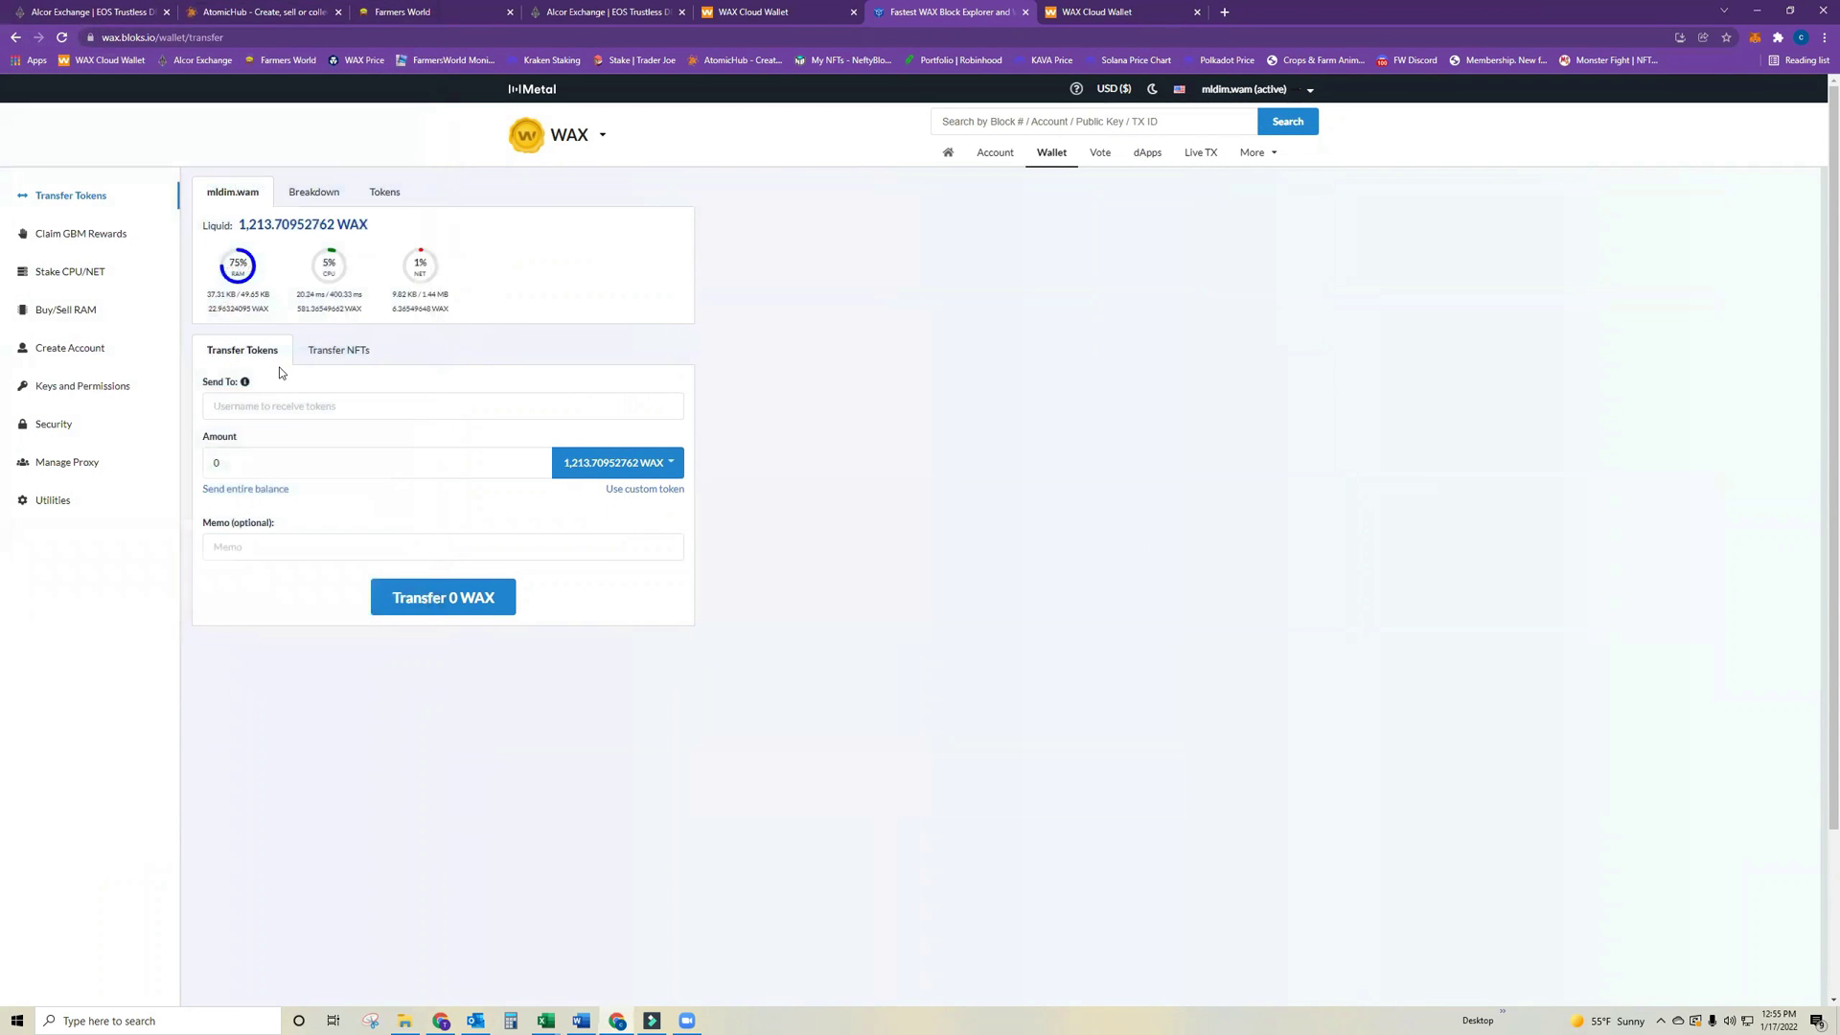
# Paste the second account as recipient and select FWF as the token.
pyautogui.click(378, 402)
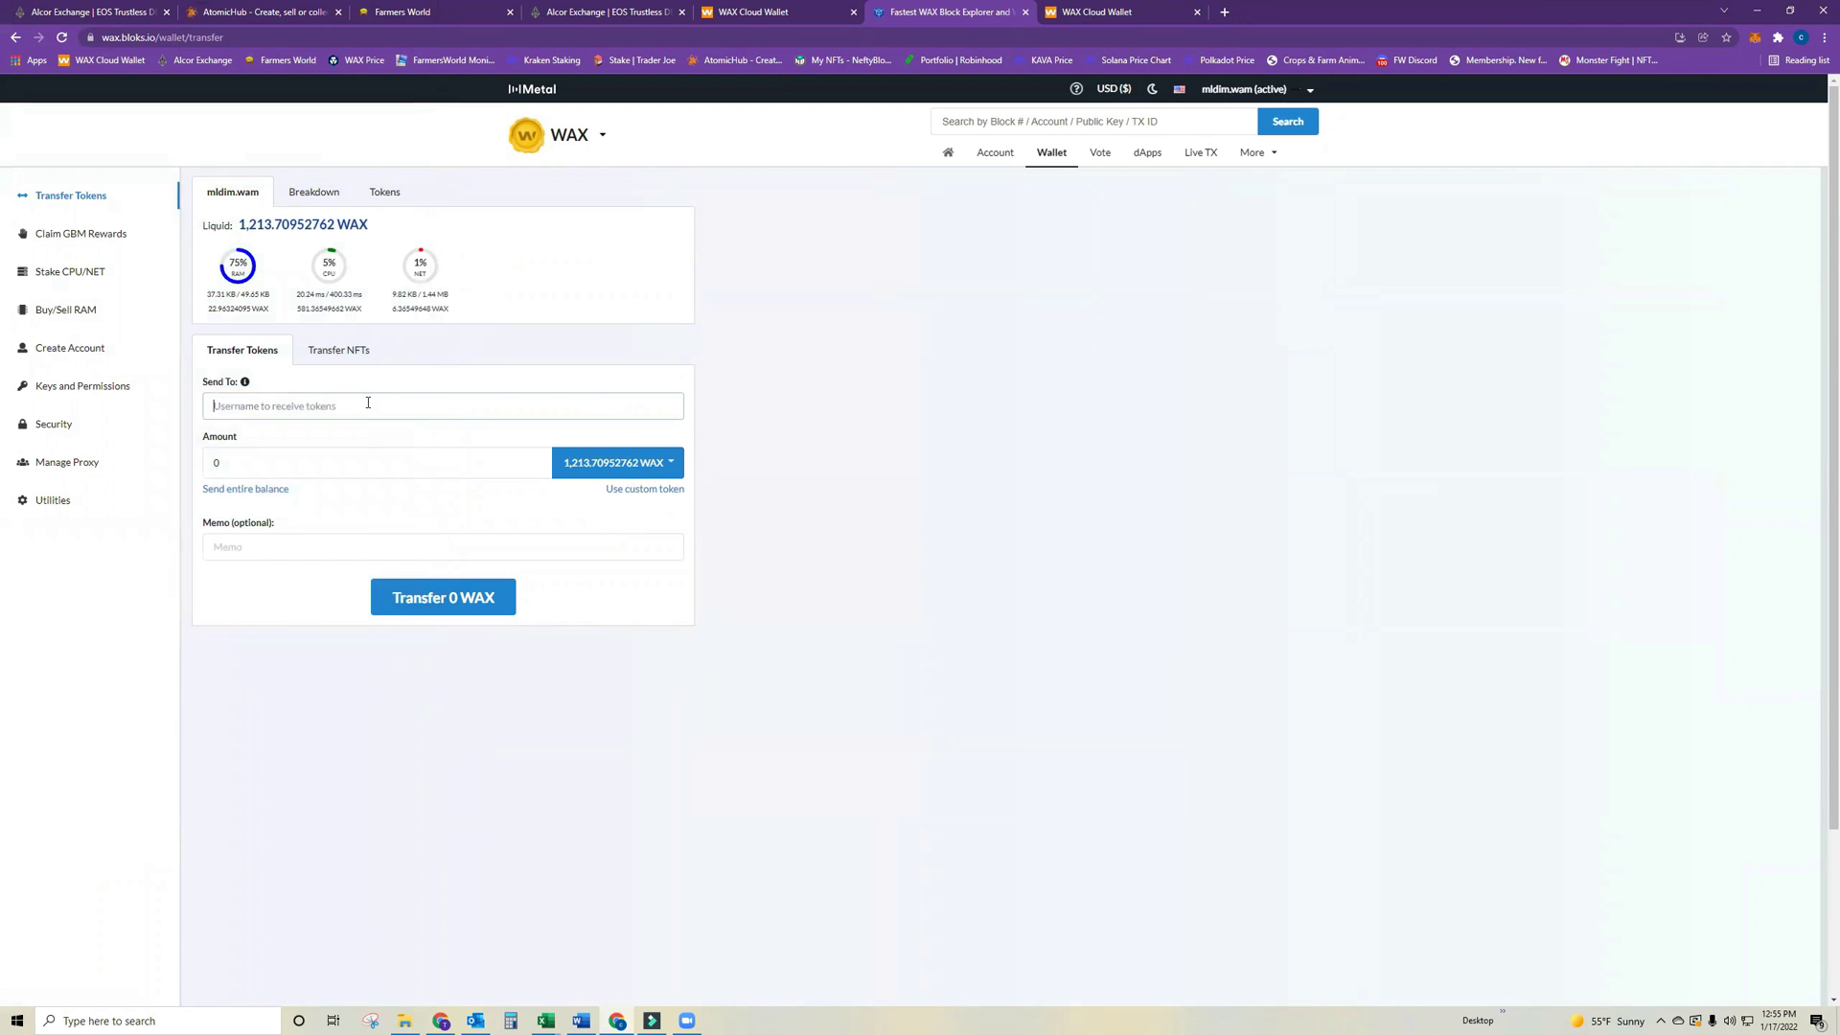
pyautogui.hotkey('ctrl', 'v')
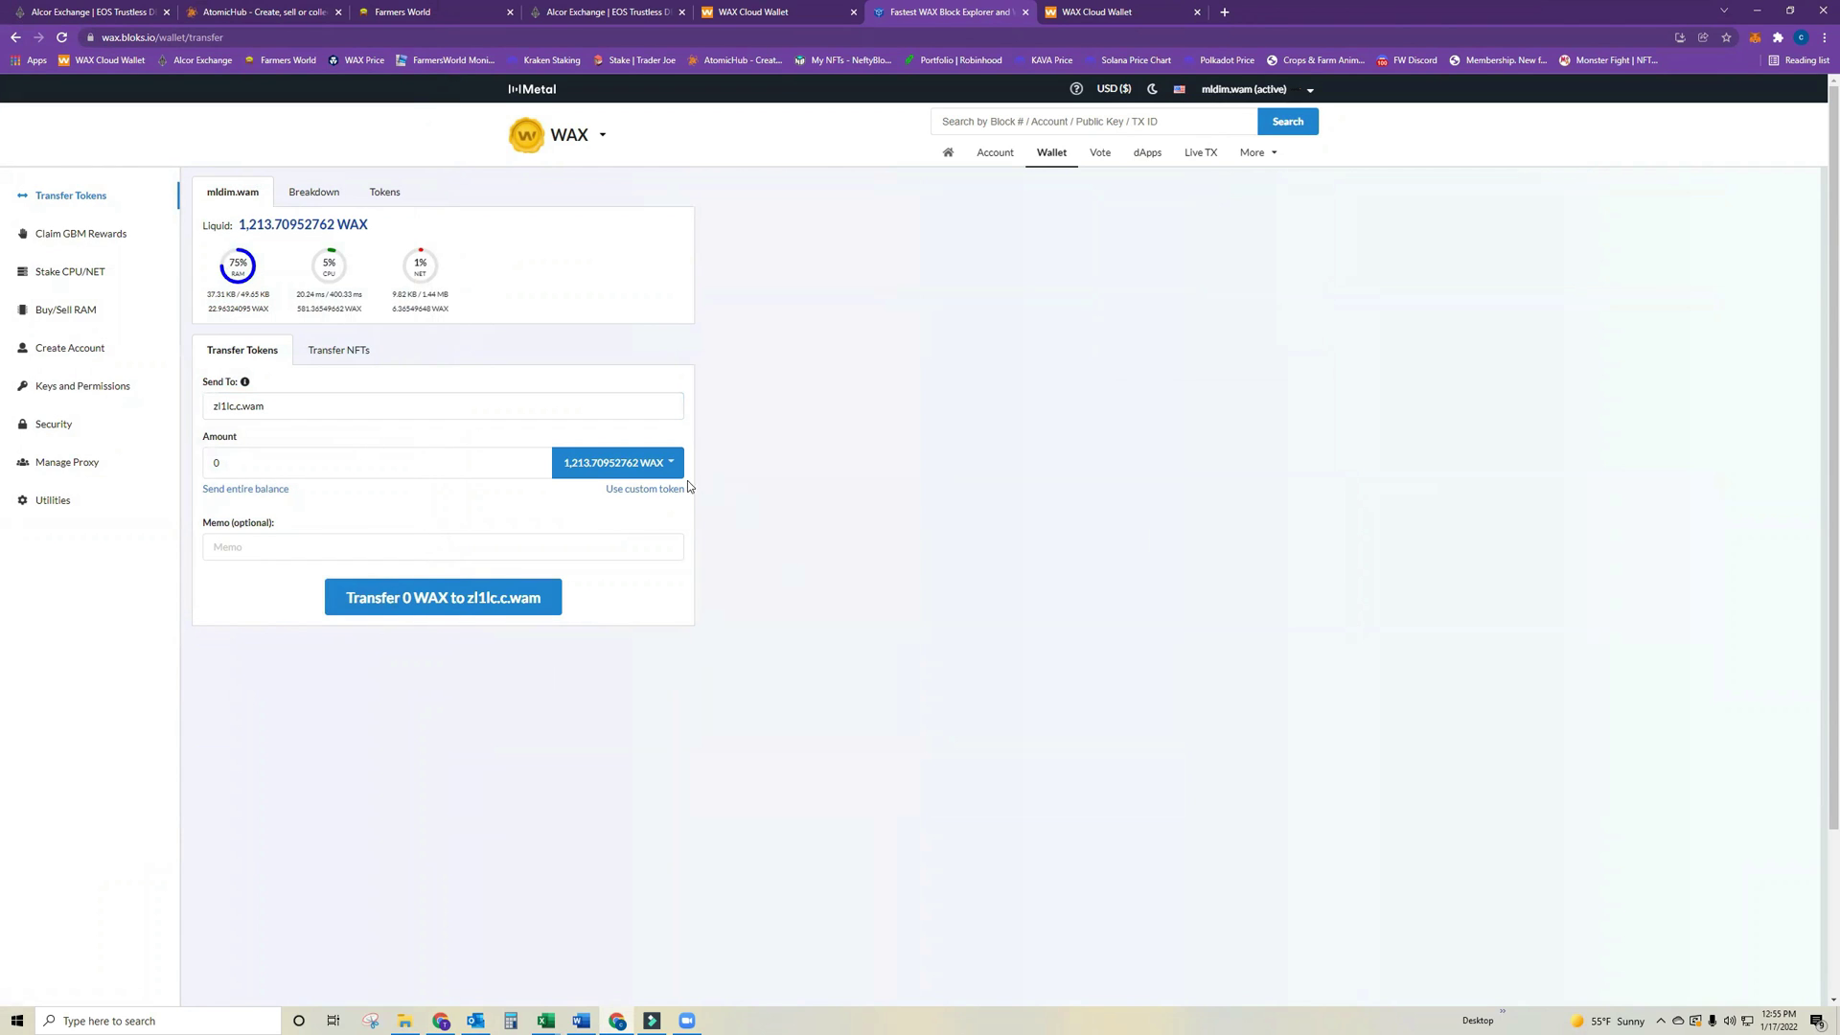
pyautogui.click(642, 467)
pyautogui.click(560, 446)
pyautogui.click(563, 452)
pyautogui.click(593, 548)
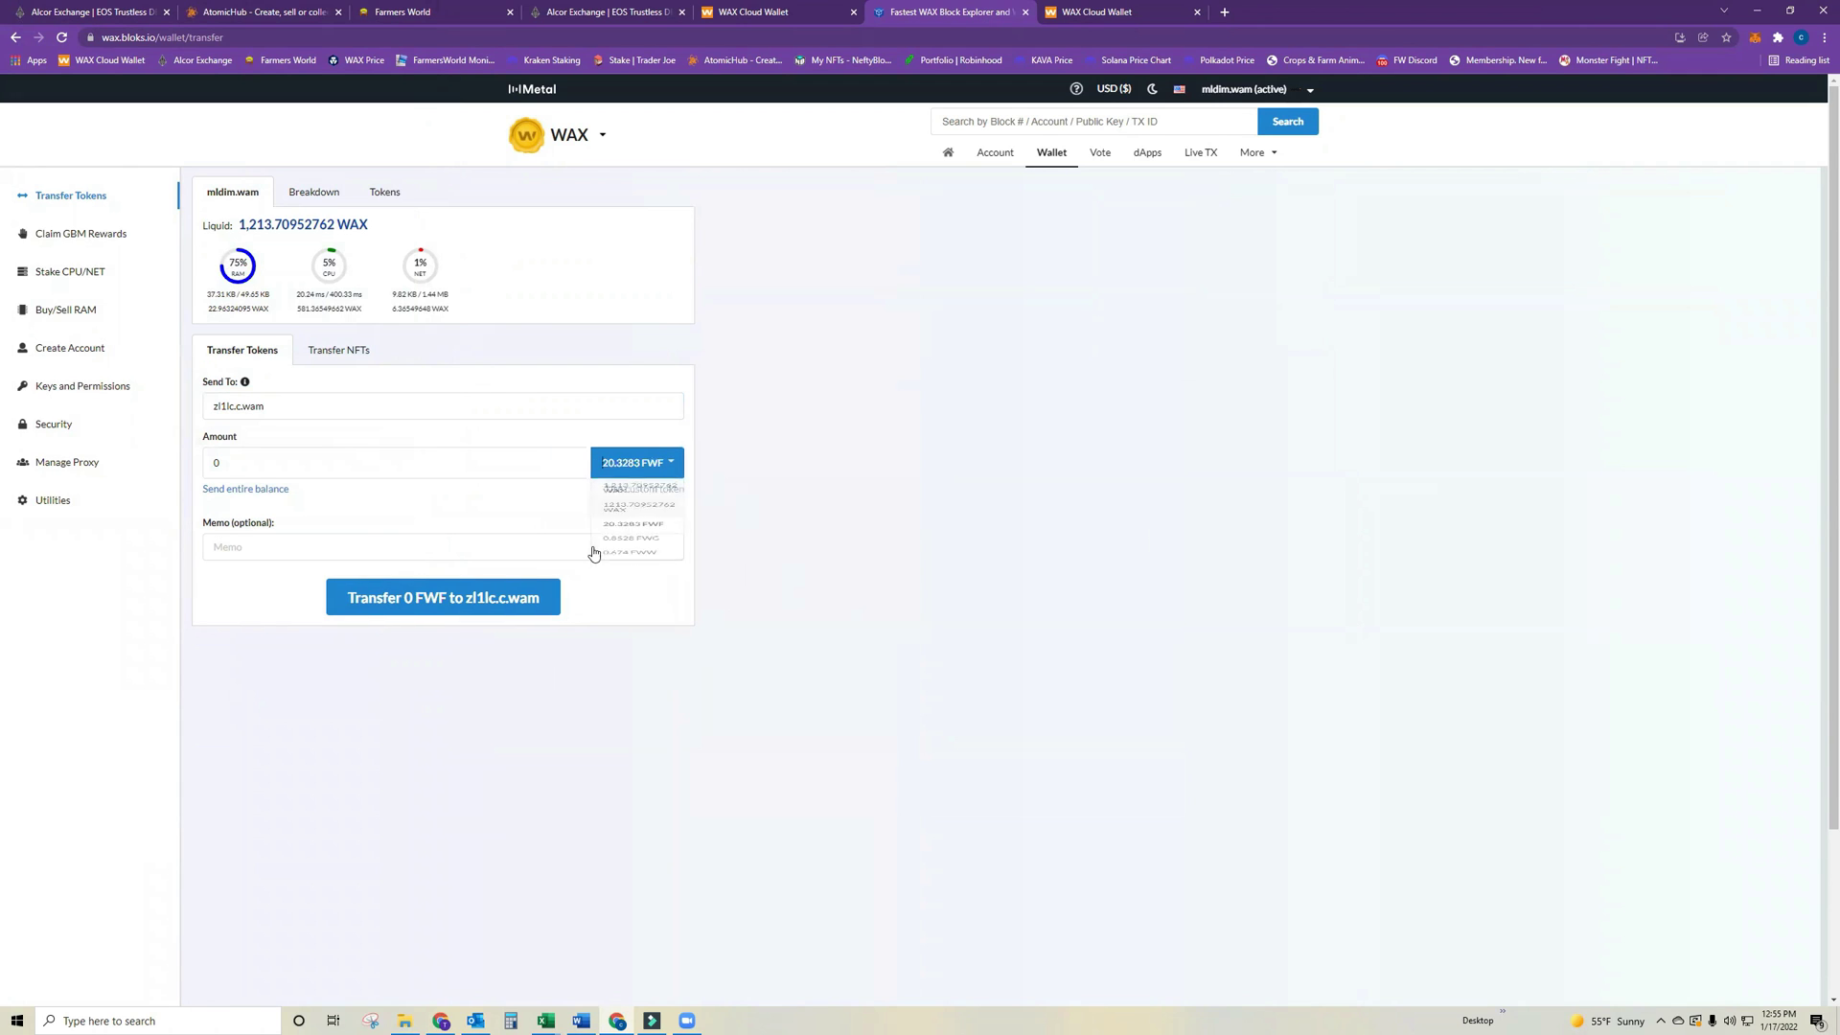
# Transfer 20 FWF and approve it in the Cloud Wallet signing window.
pyautogui.click(393, 462)
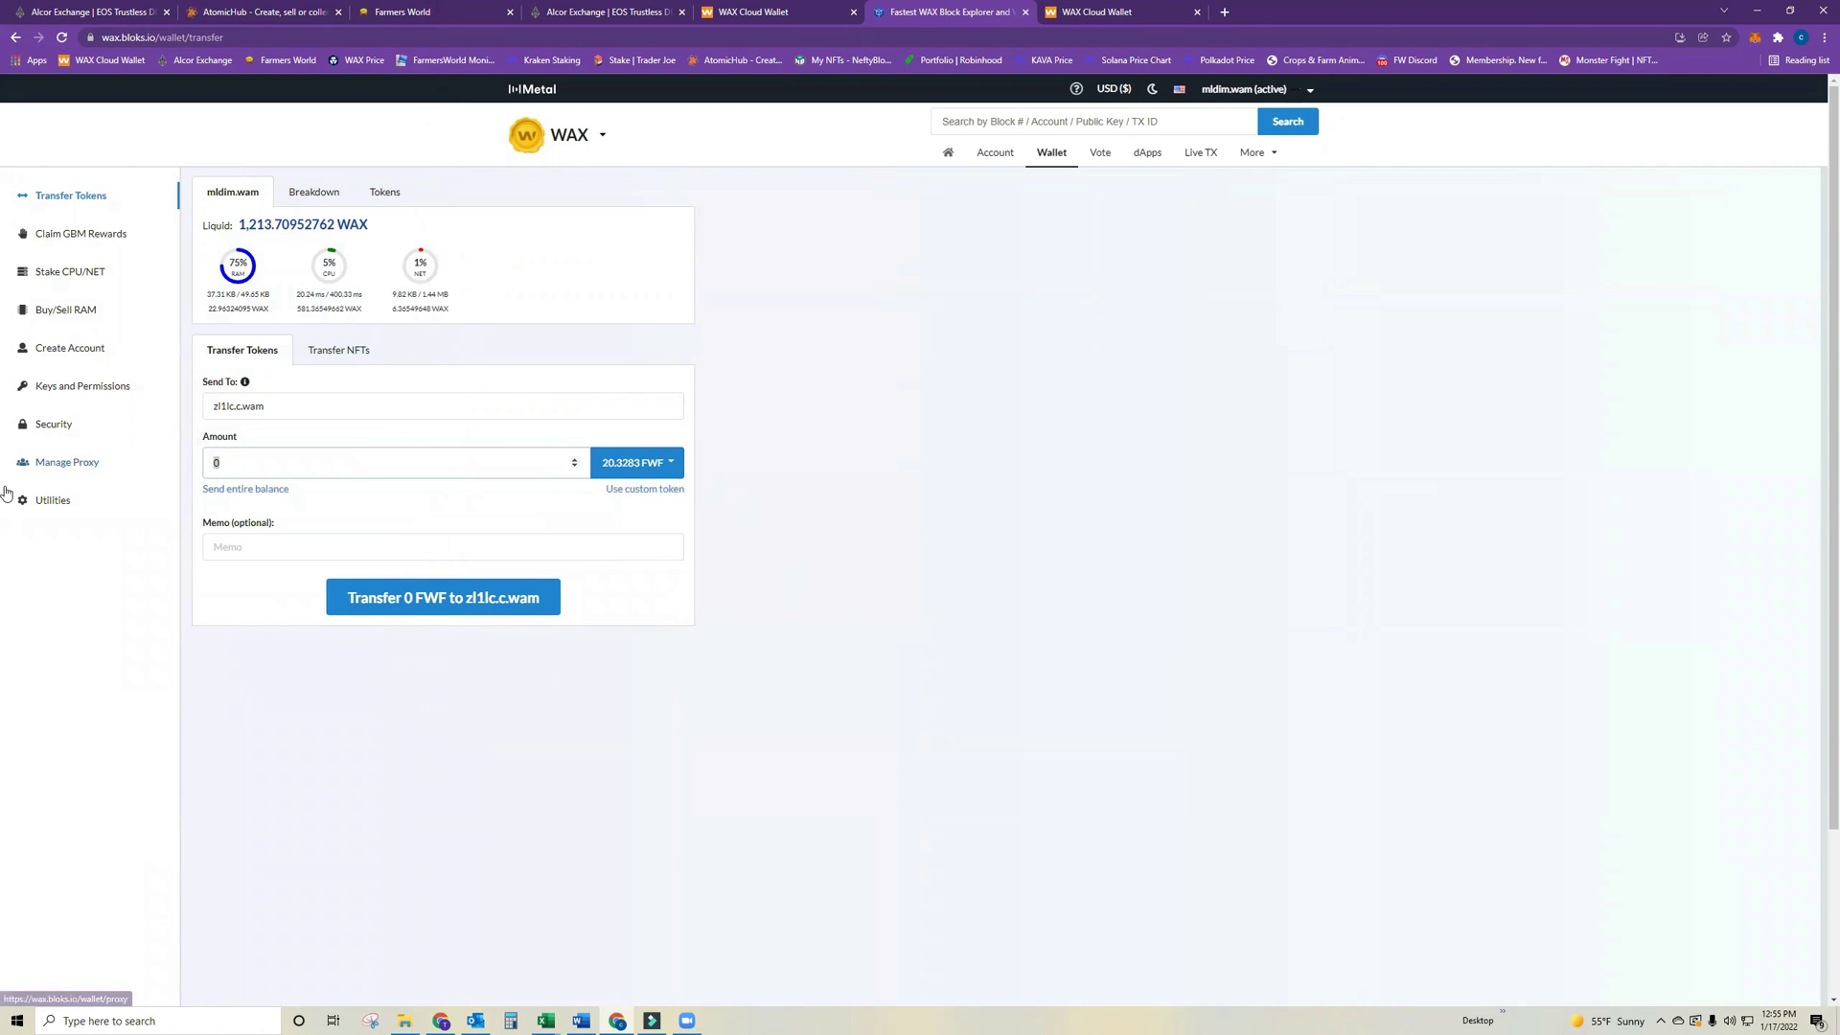
pyautogui.write('20')
pyautogui.click(944, 629)
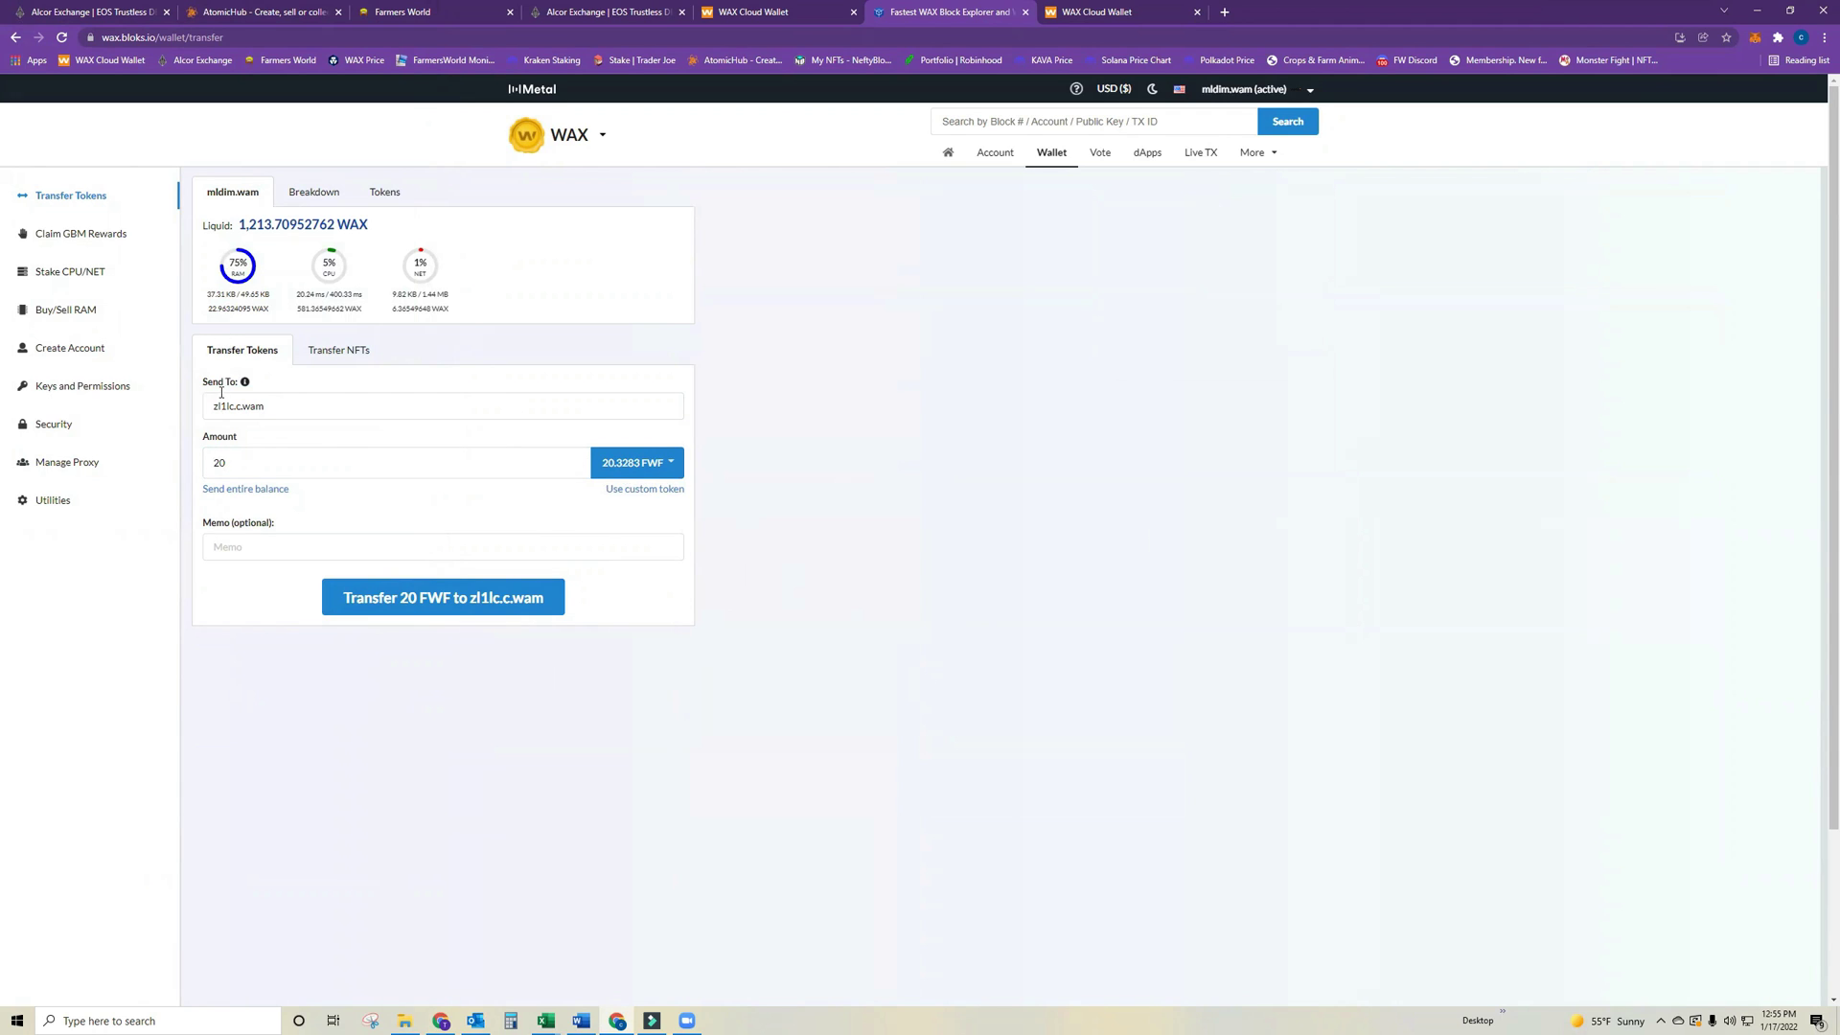
pyautogui.click(427, 614)
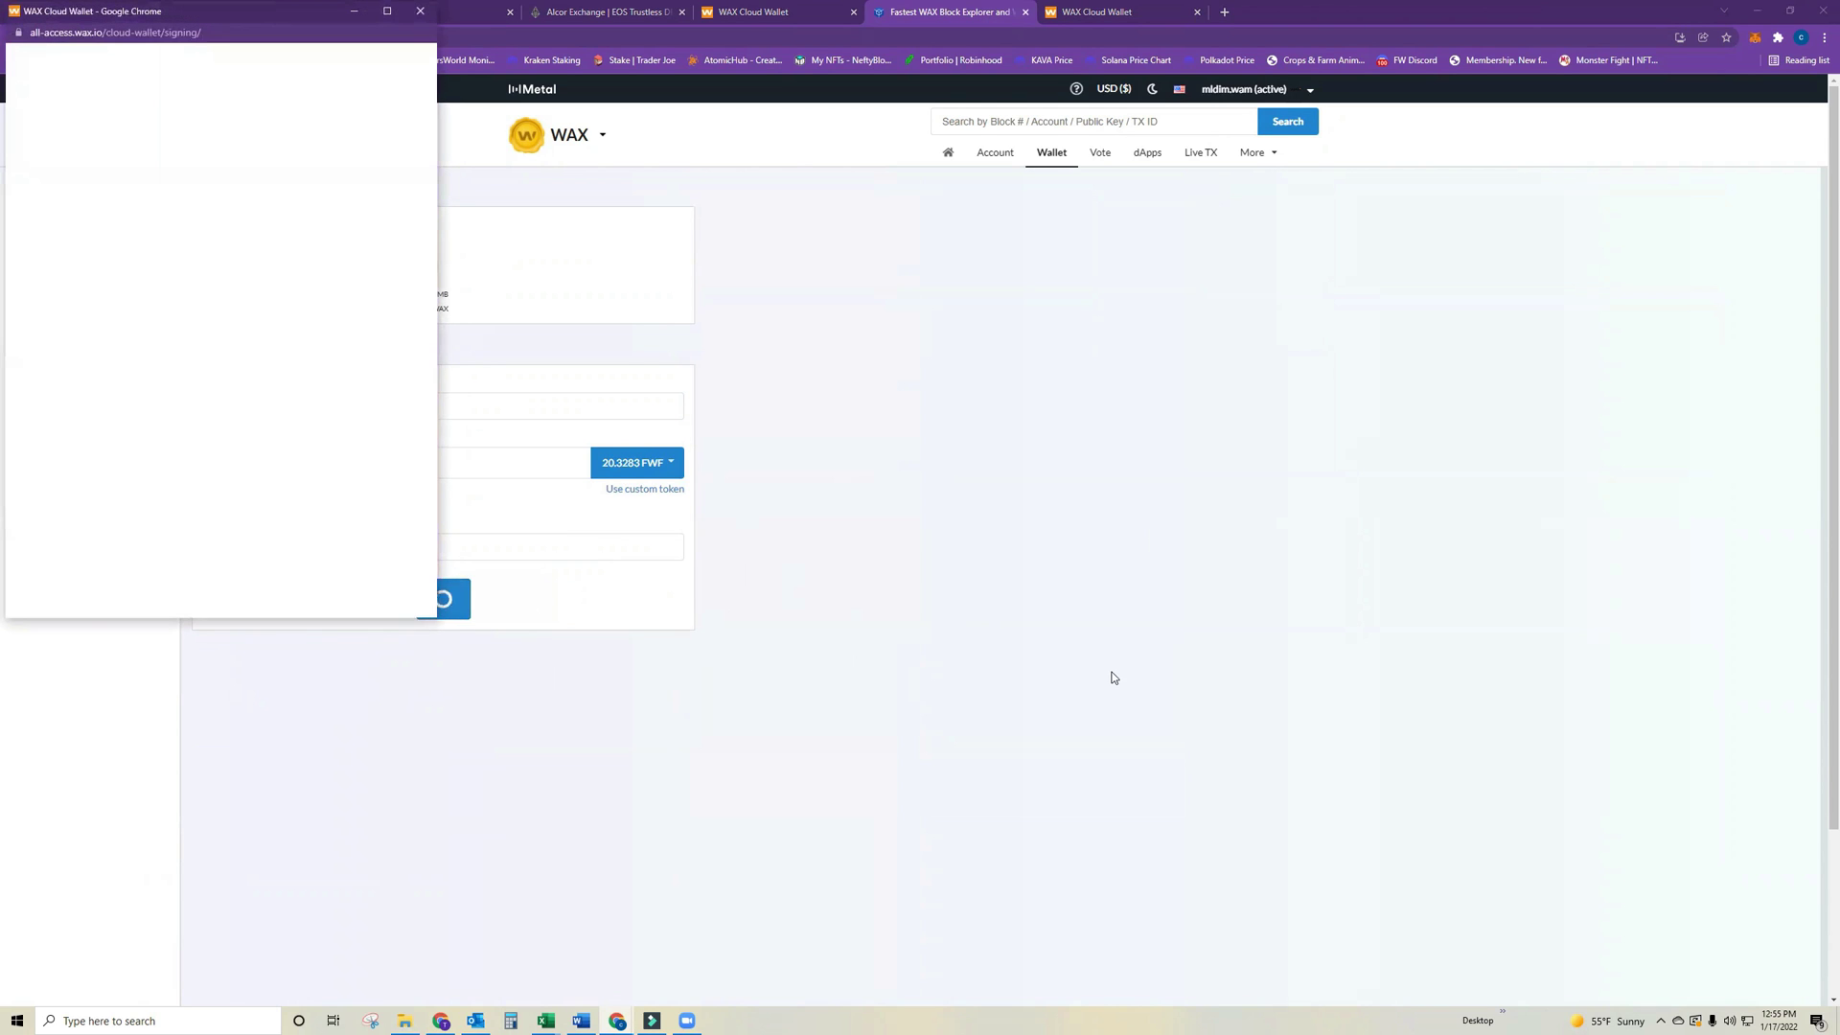
pyautogui.click(217, 391)
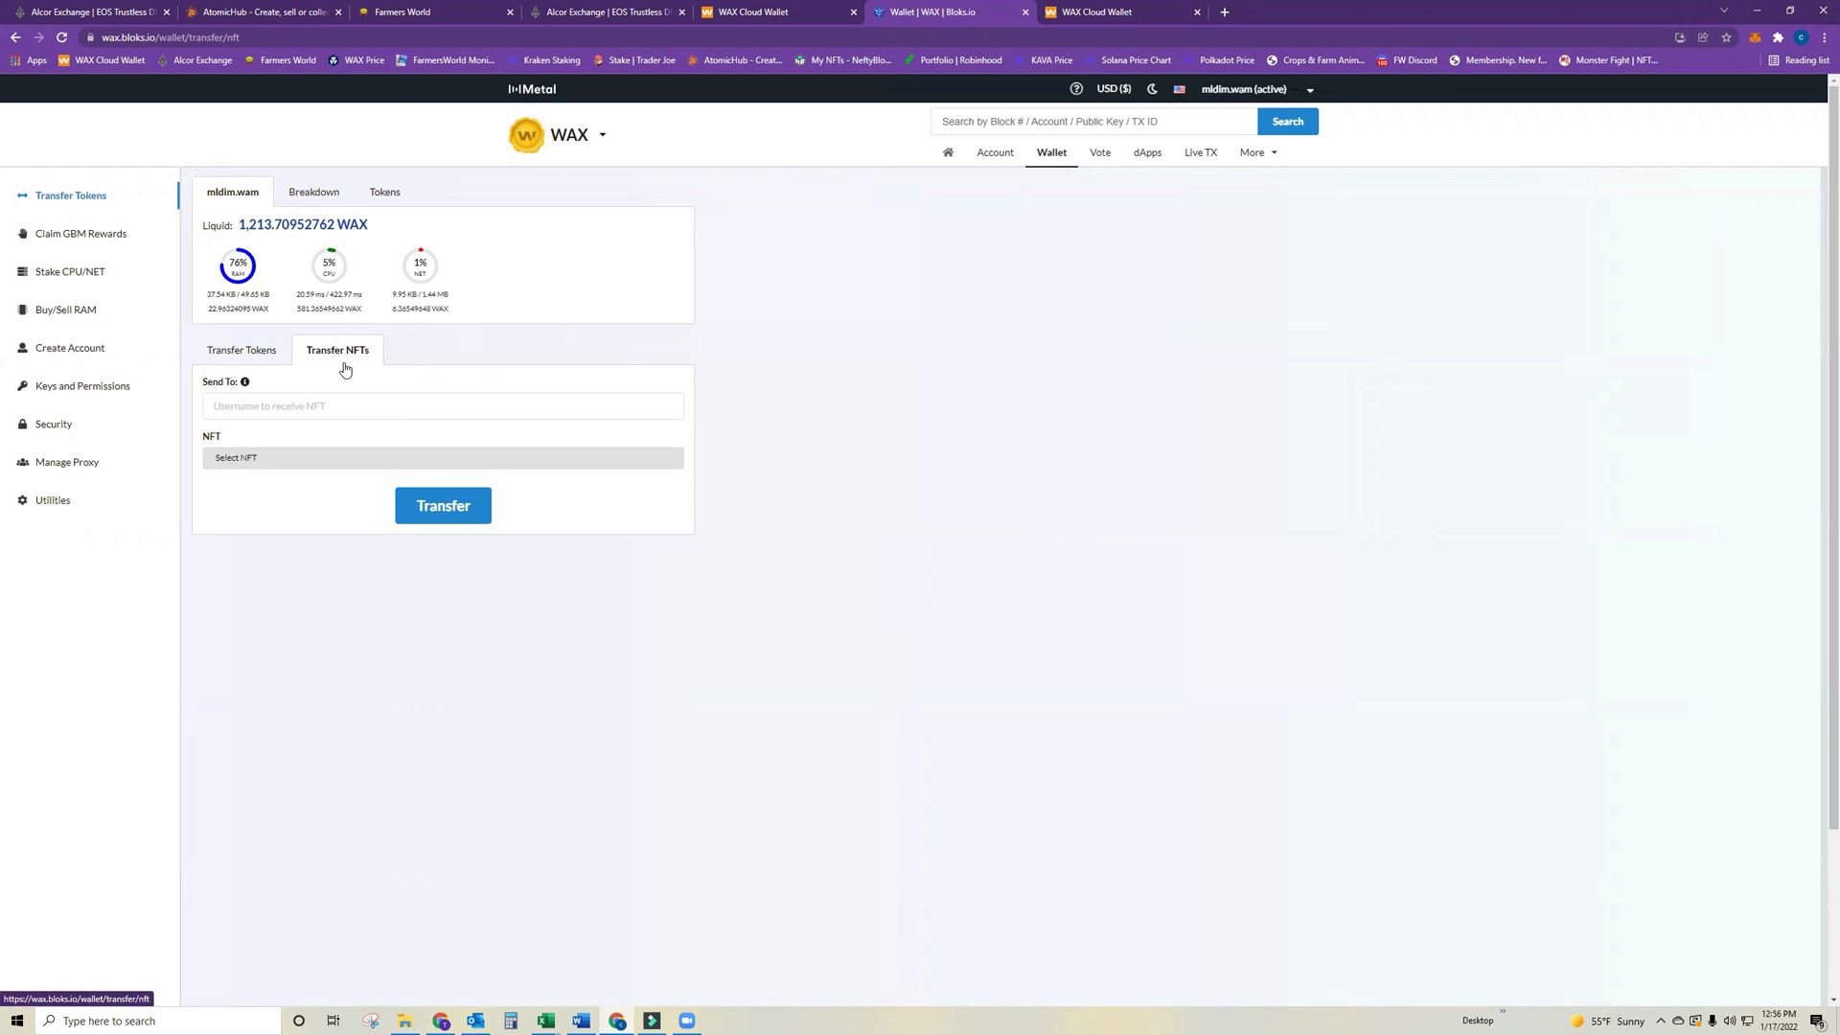
pyautogui.click(426, 13)
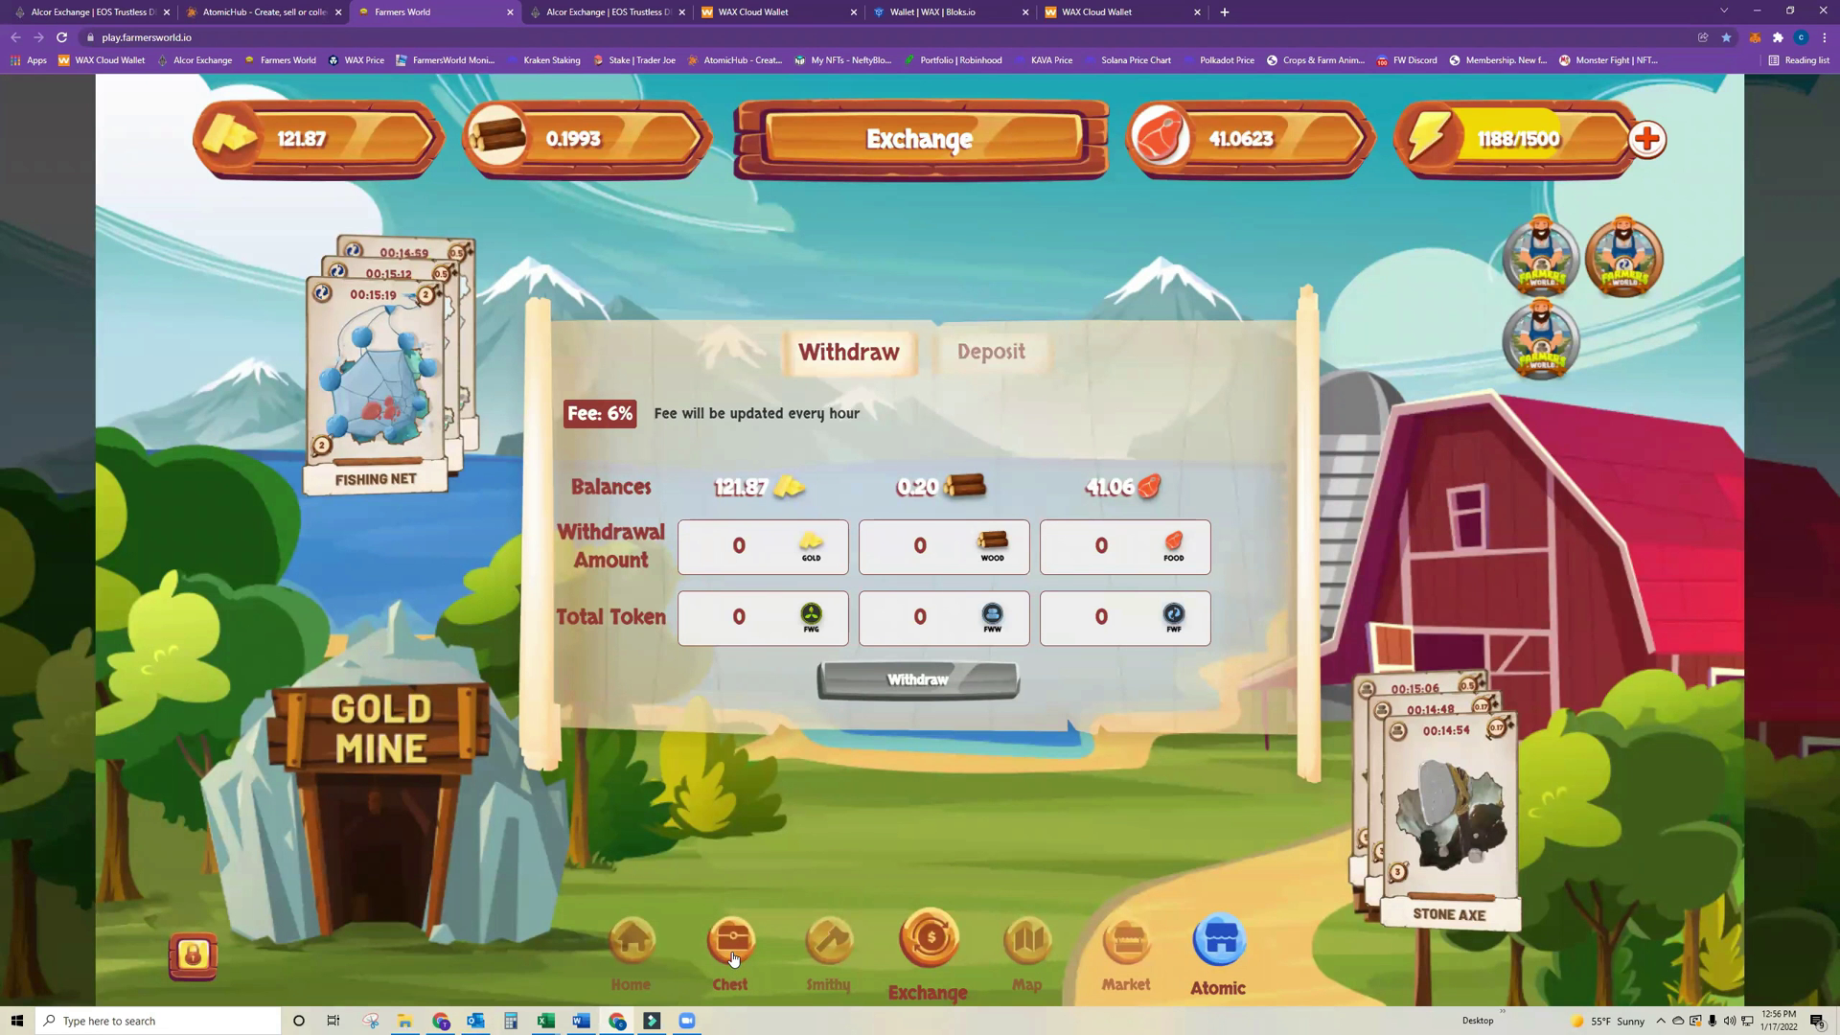
pyautogui.click(733, 959)
pyautogui.moveTo(714, 707); pyautogui.dragTo(1040, 707)
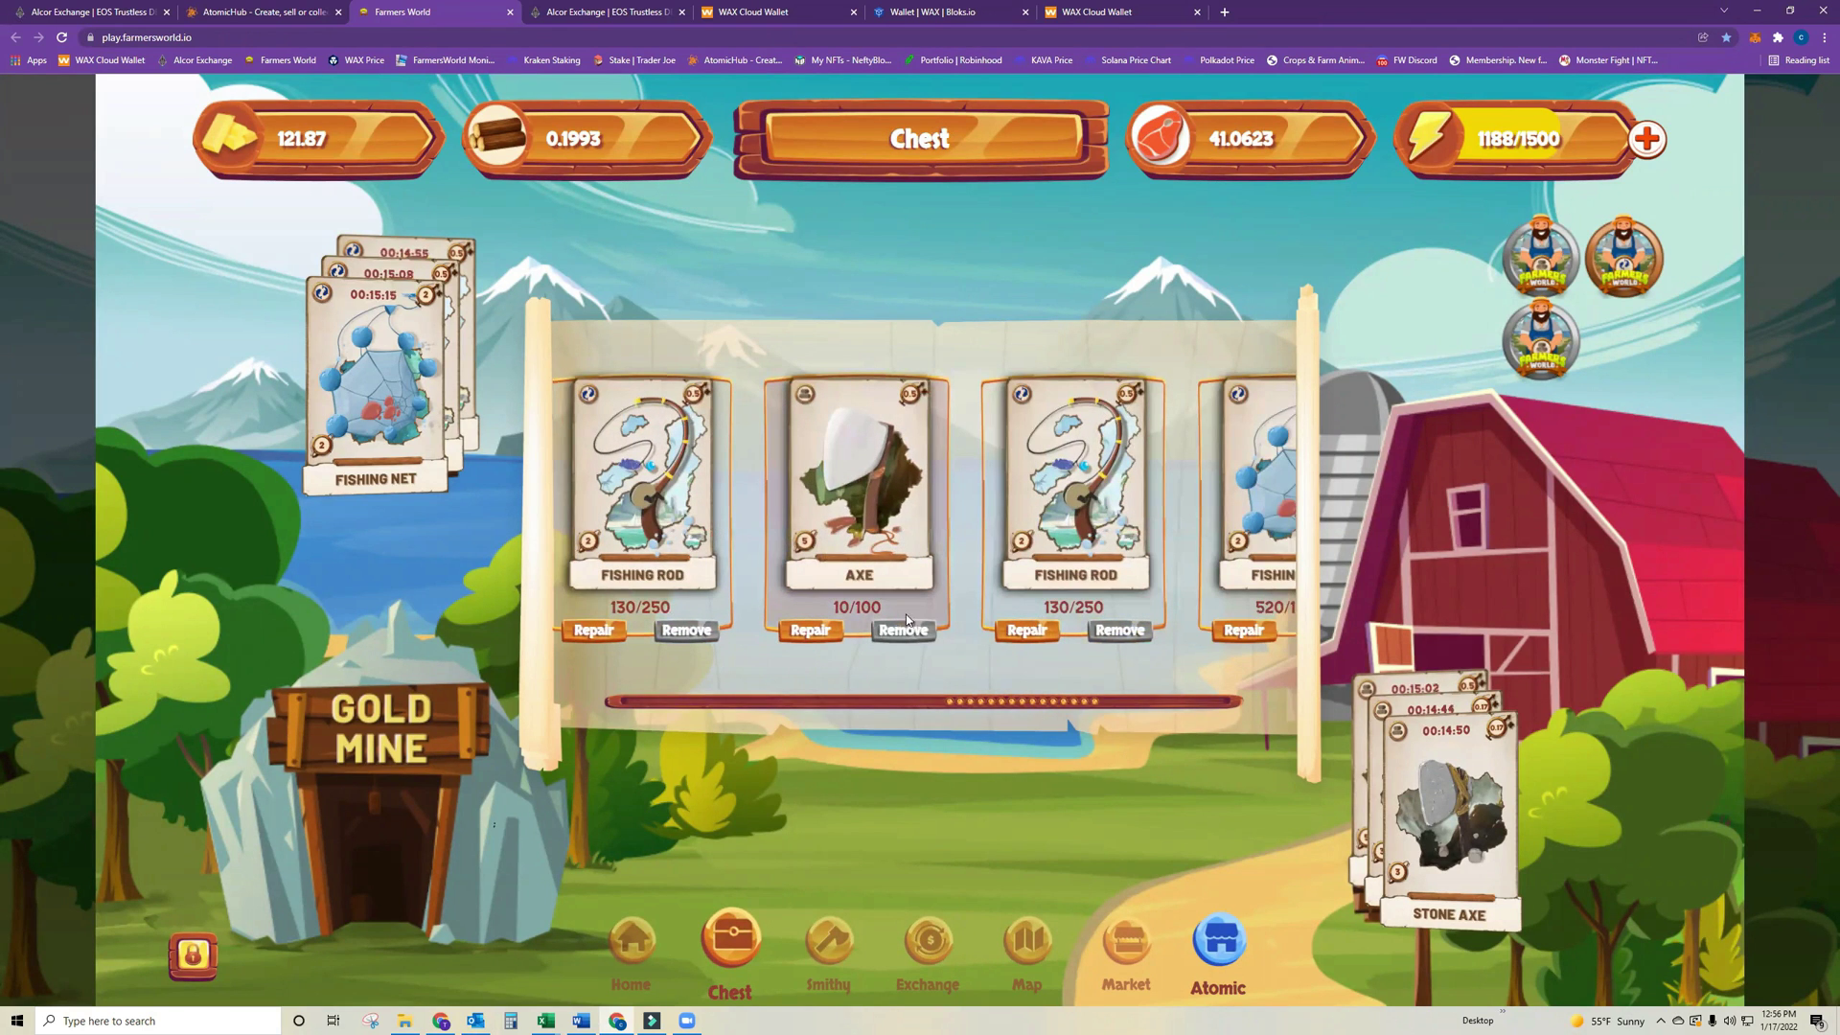
pyautogui.moveTo(1026, 712); pyautogui.dragTo(809, 701)
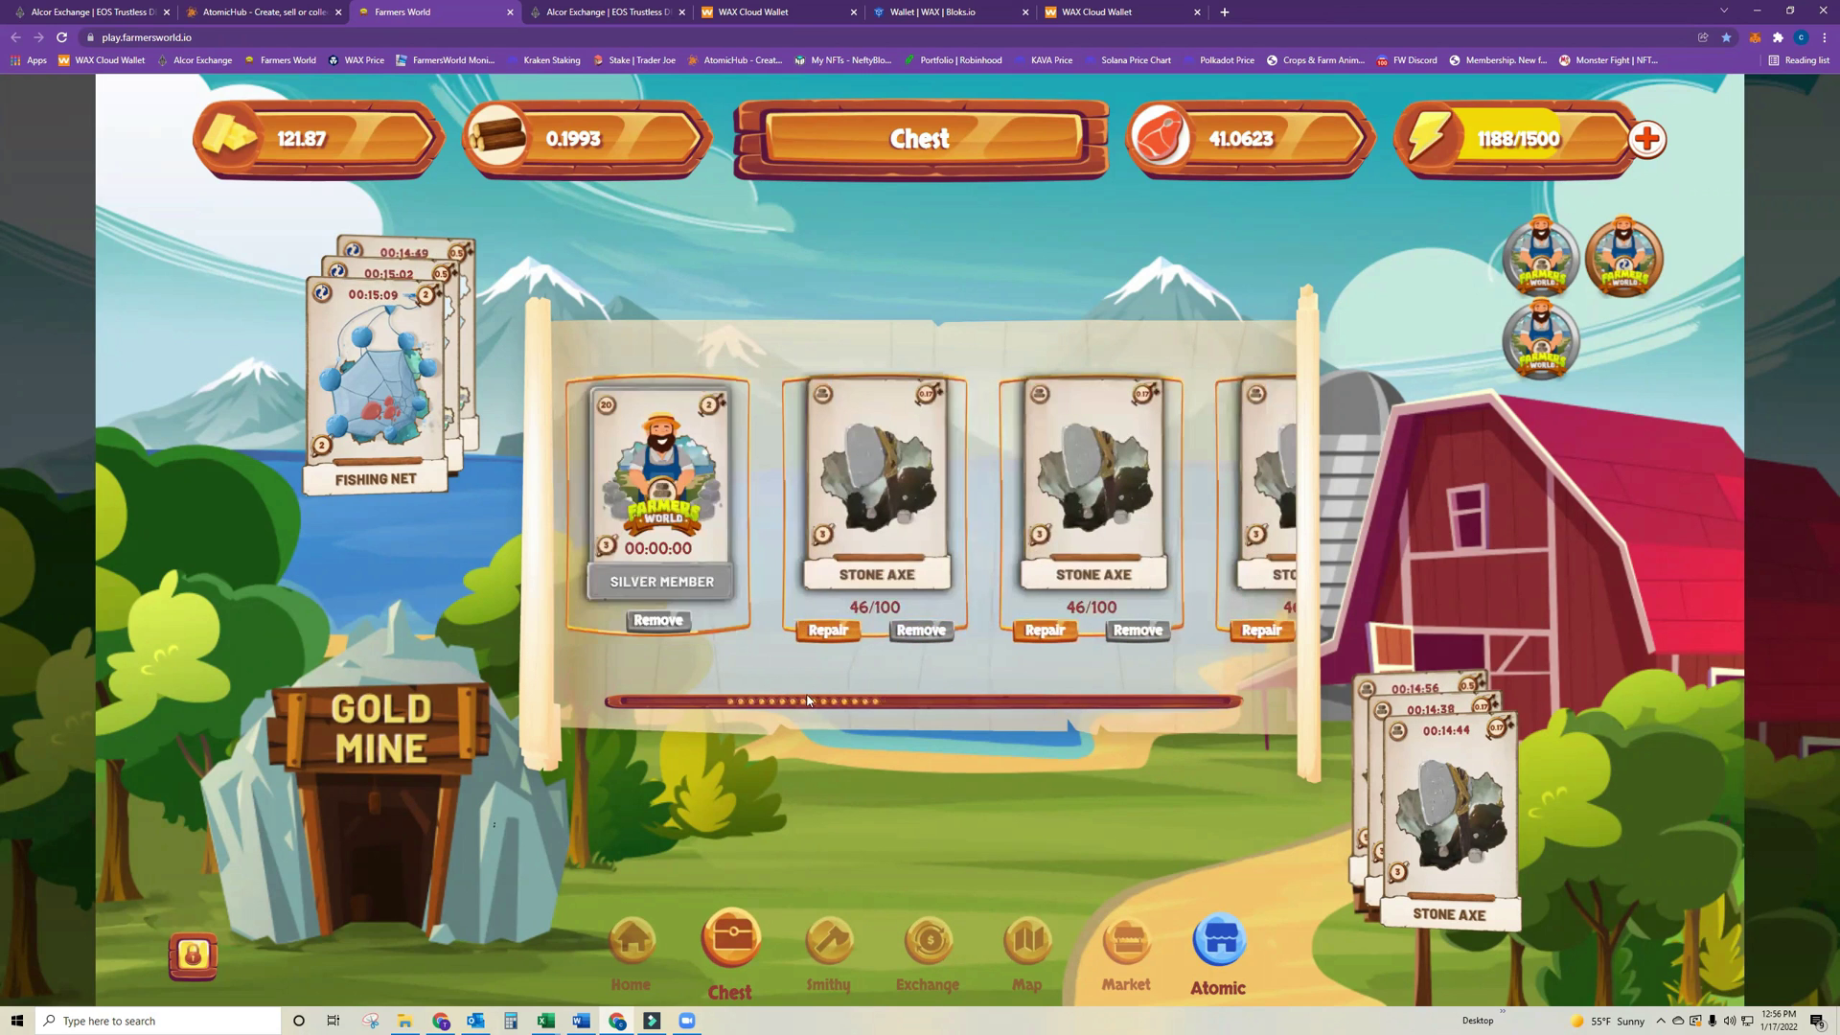
pyautogui.click(956, 13)
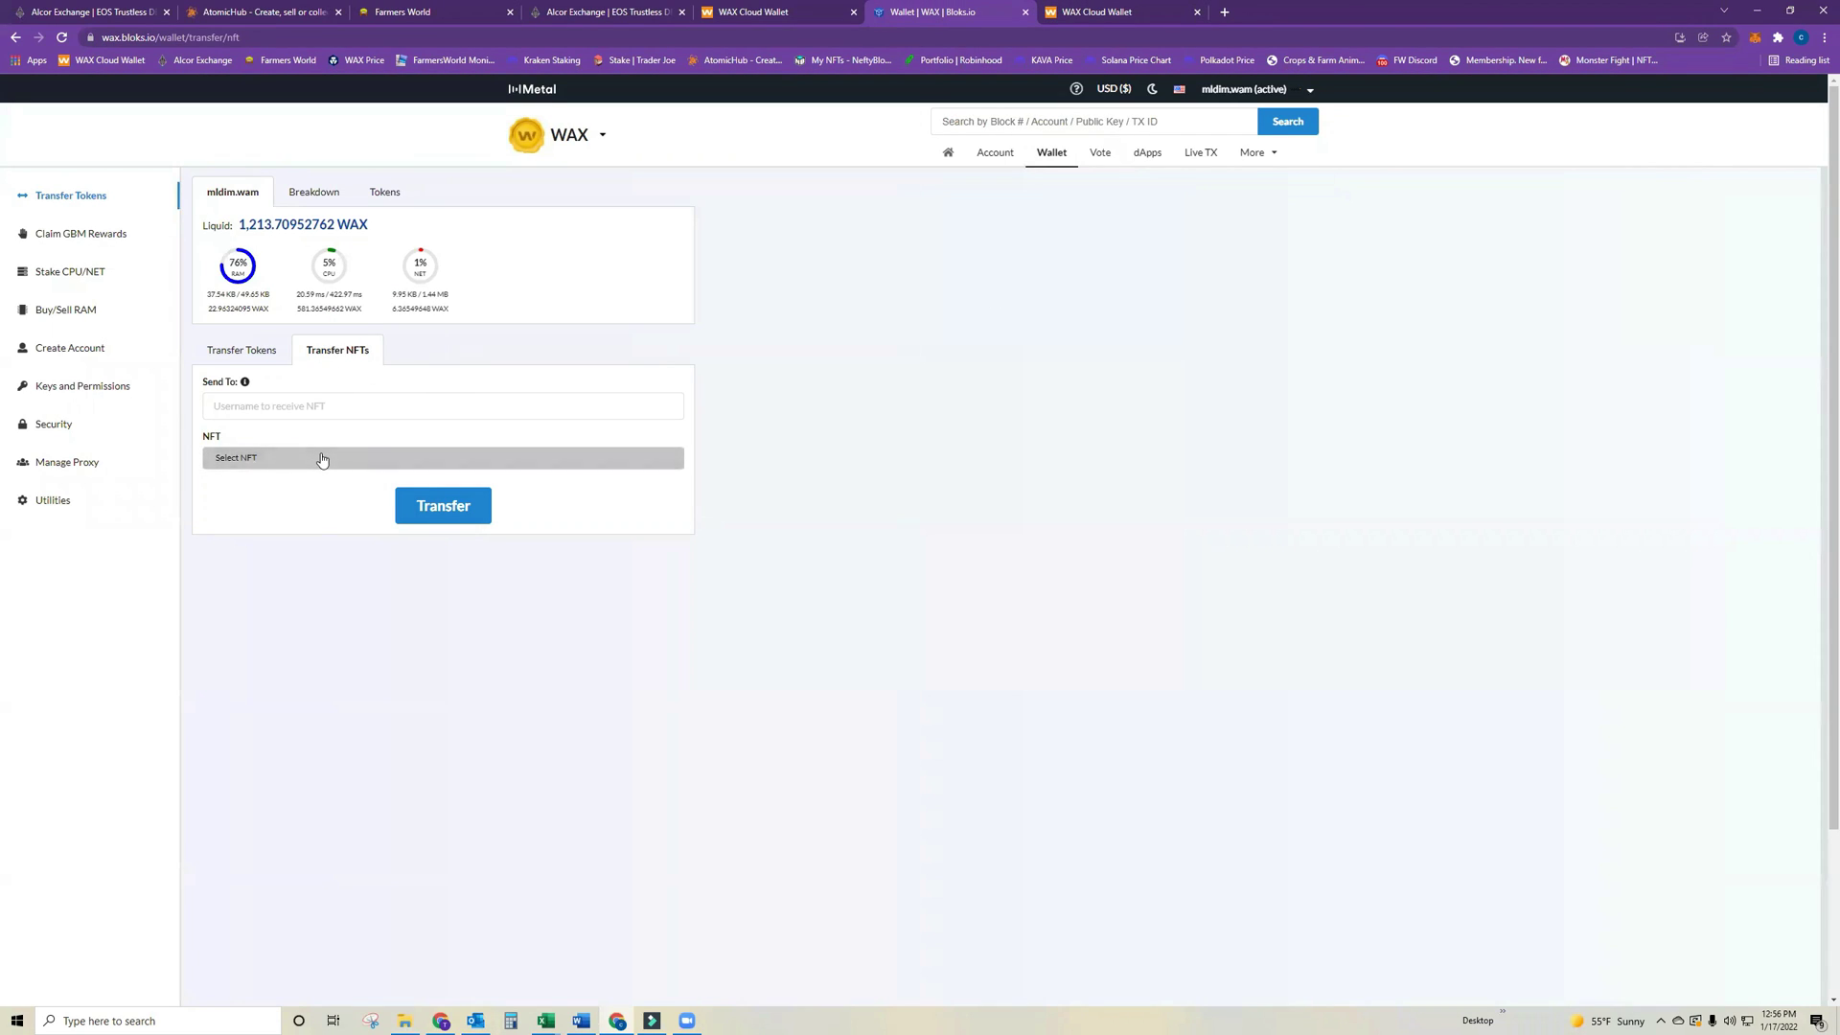
# Paste the second account as NFT recipient, browse the available NFTs, then go to AtomicHub.
pyautogui.click(293, 408)
pyautogui.hotkey('ctrl', 'v')
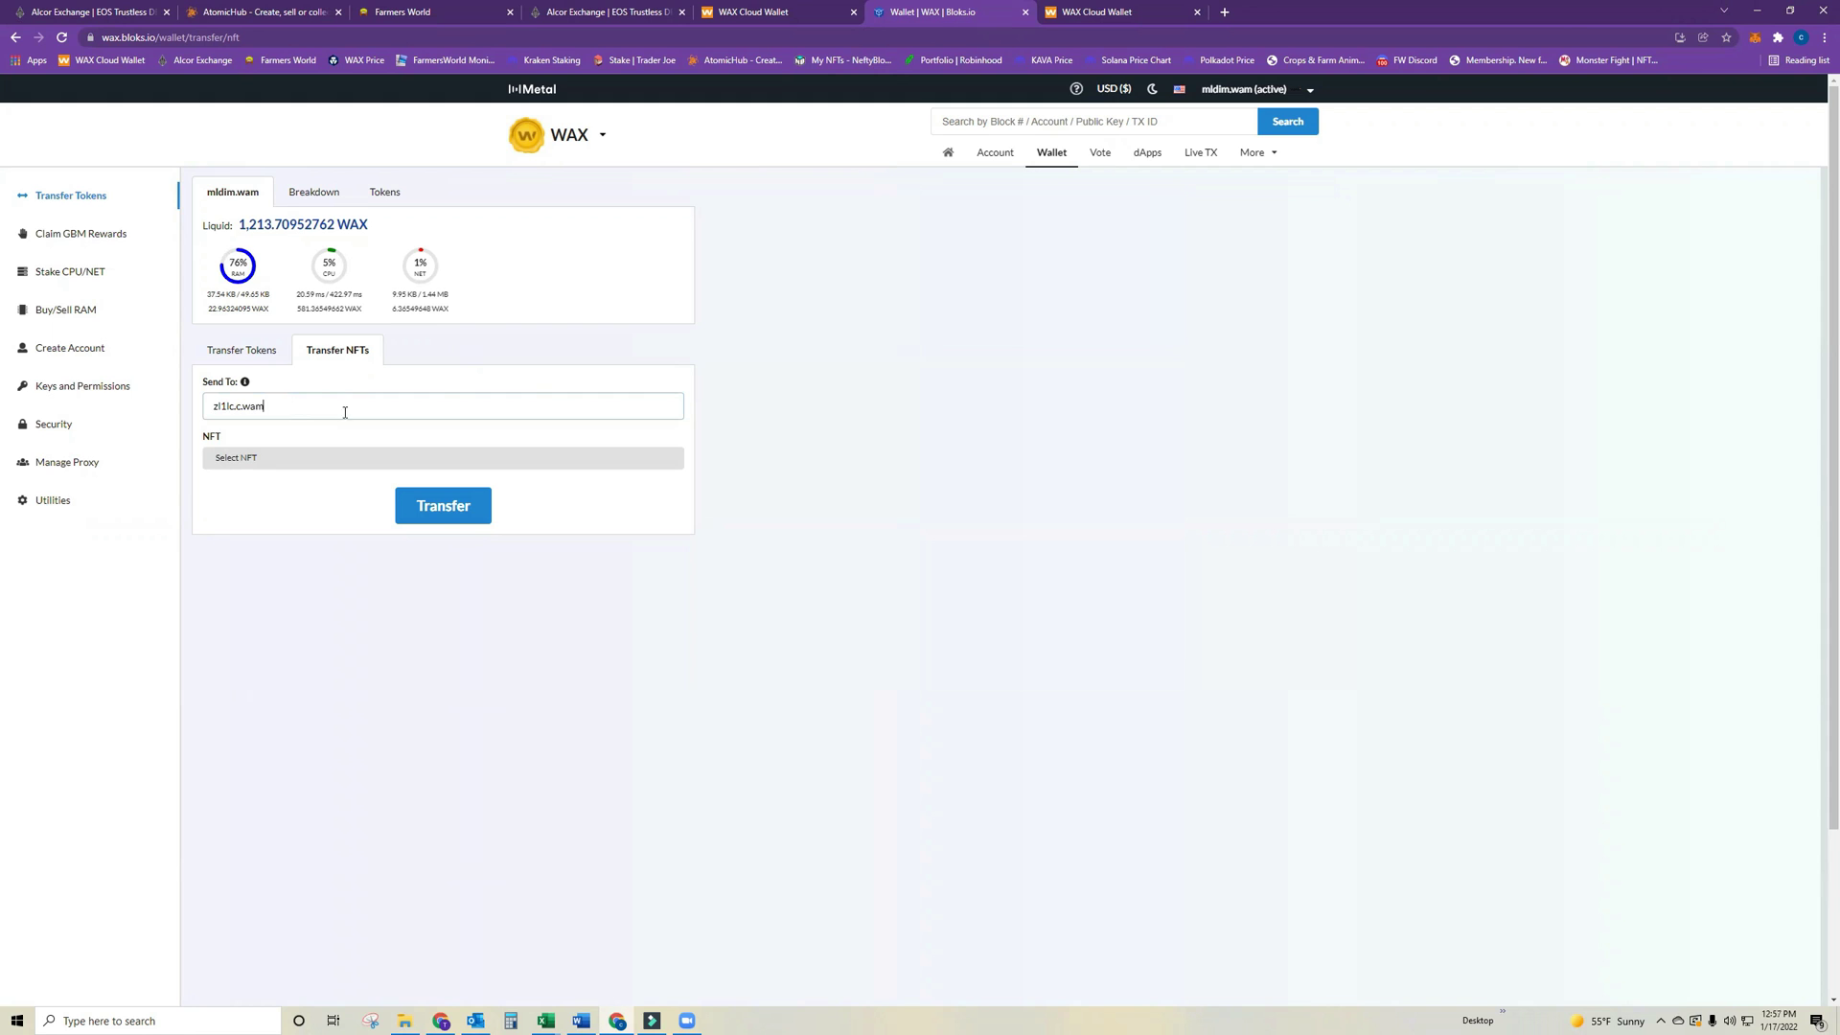
pyautogui.click(324, 468)
pyautogui.scroll(-3, 406, 724)
pyautogui.scroll(-10, 406, 723)
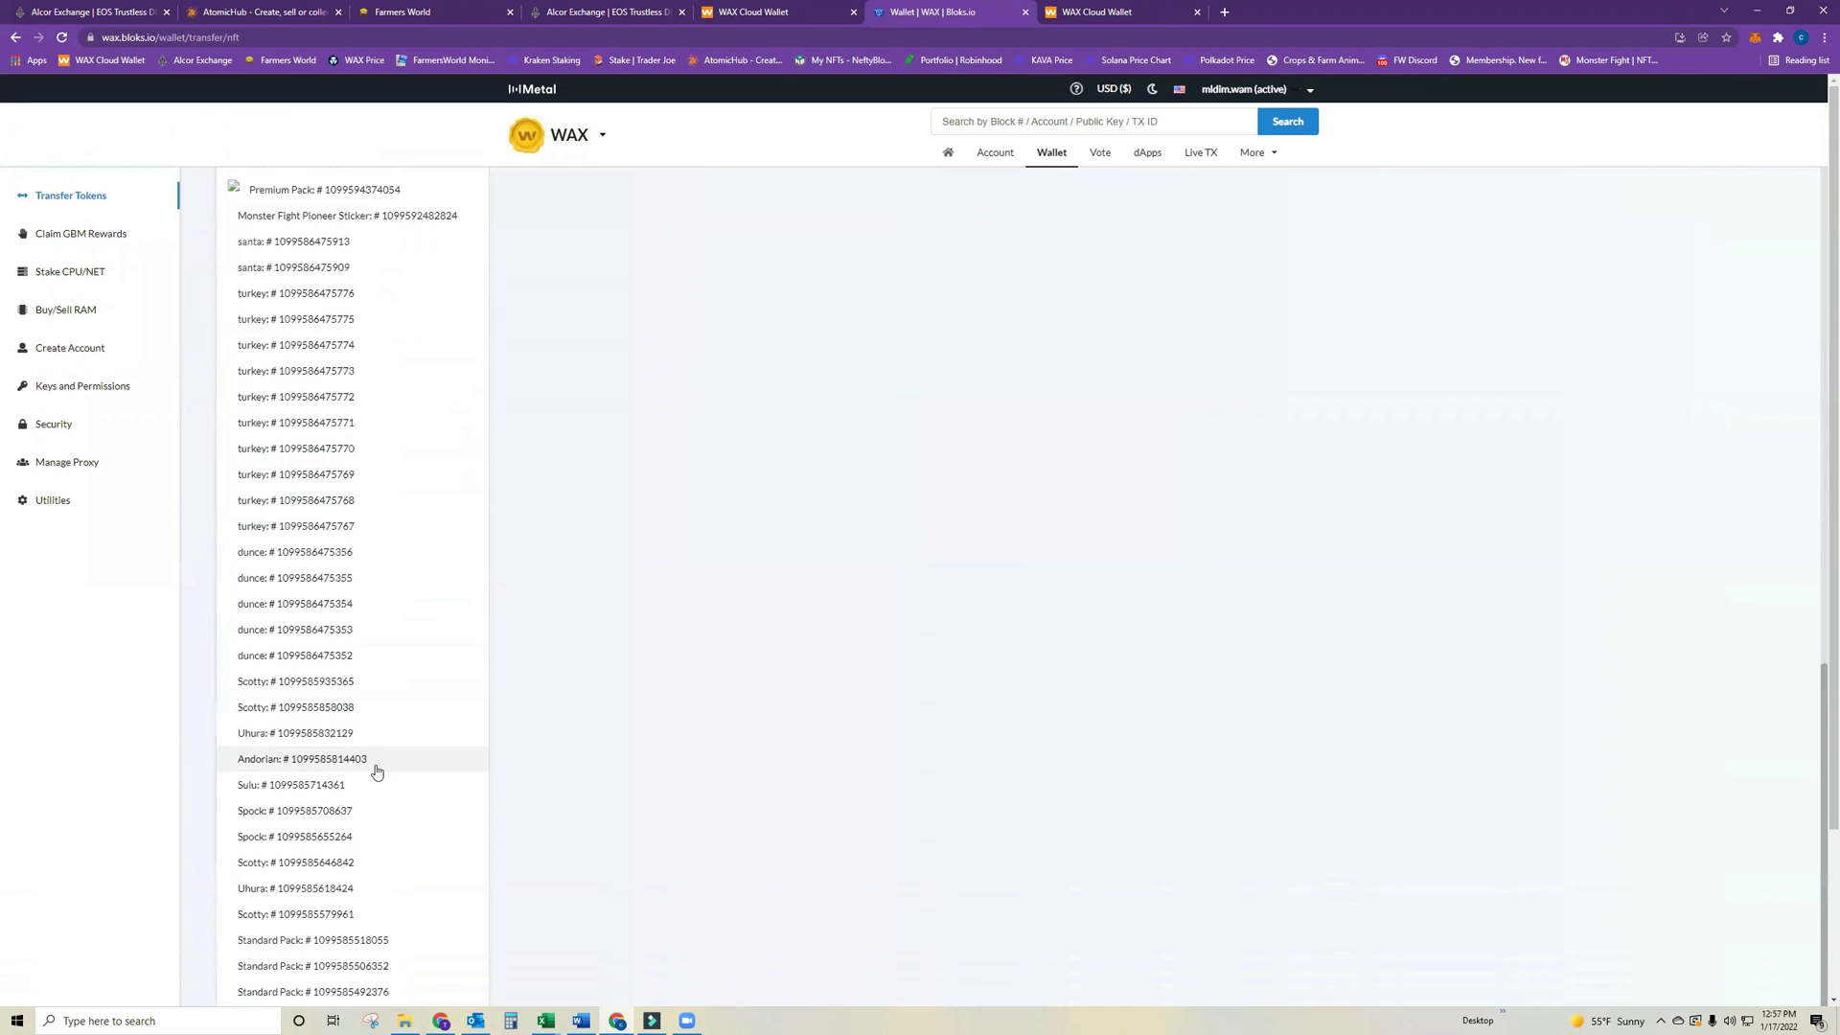
pyautogui.scroll(13, 364, 776)
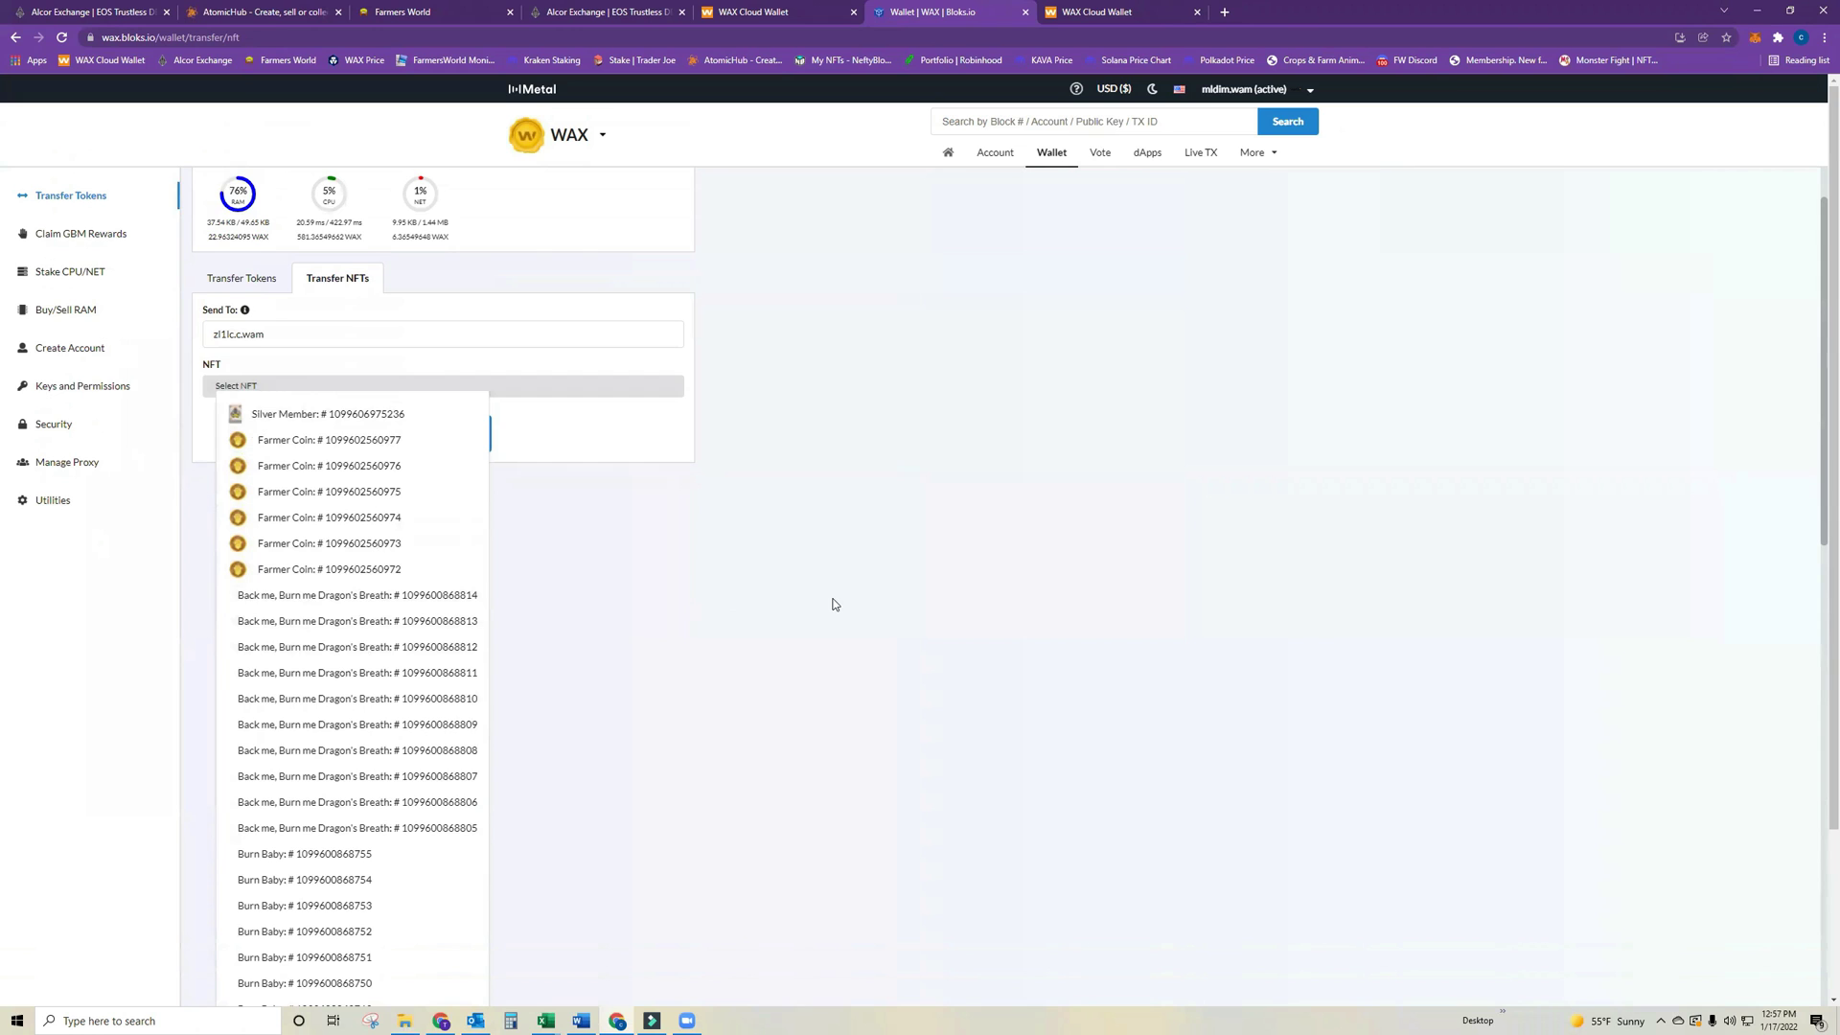
pyautogui.scroll(1, 710, 649)
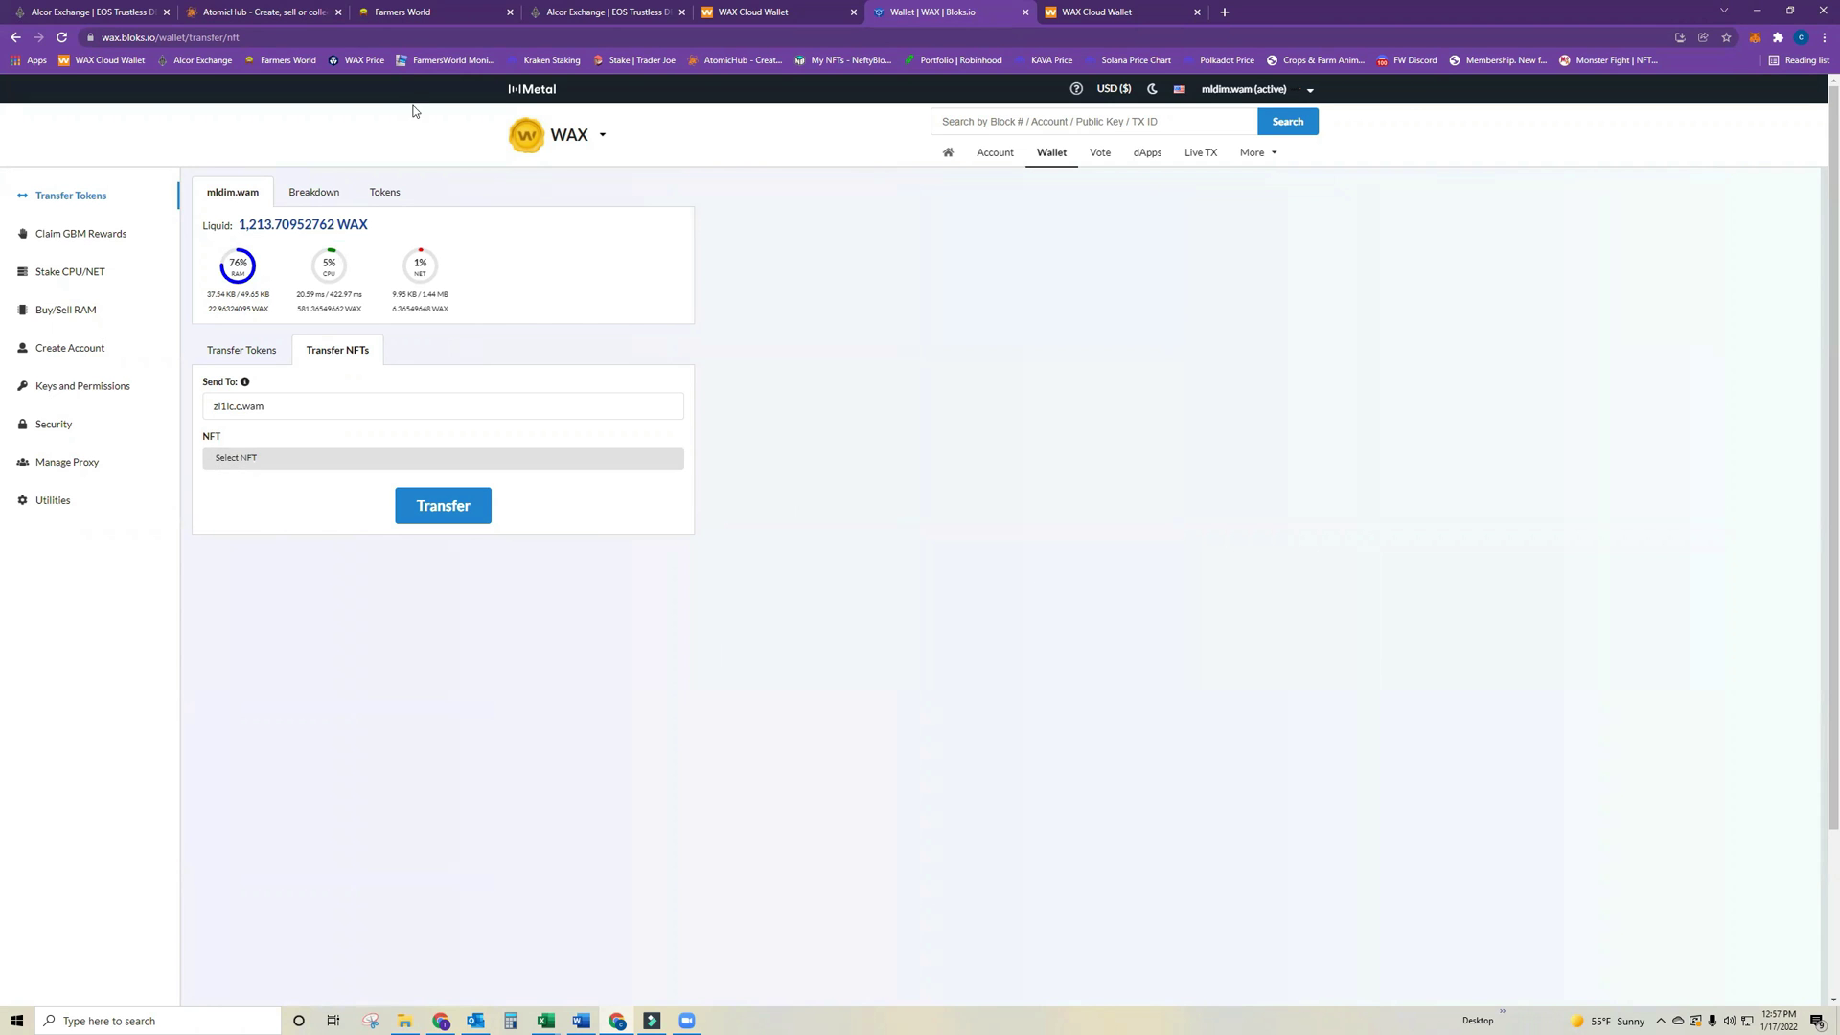
pyautogui.click(267, 6)
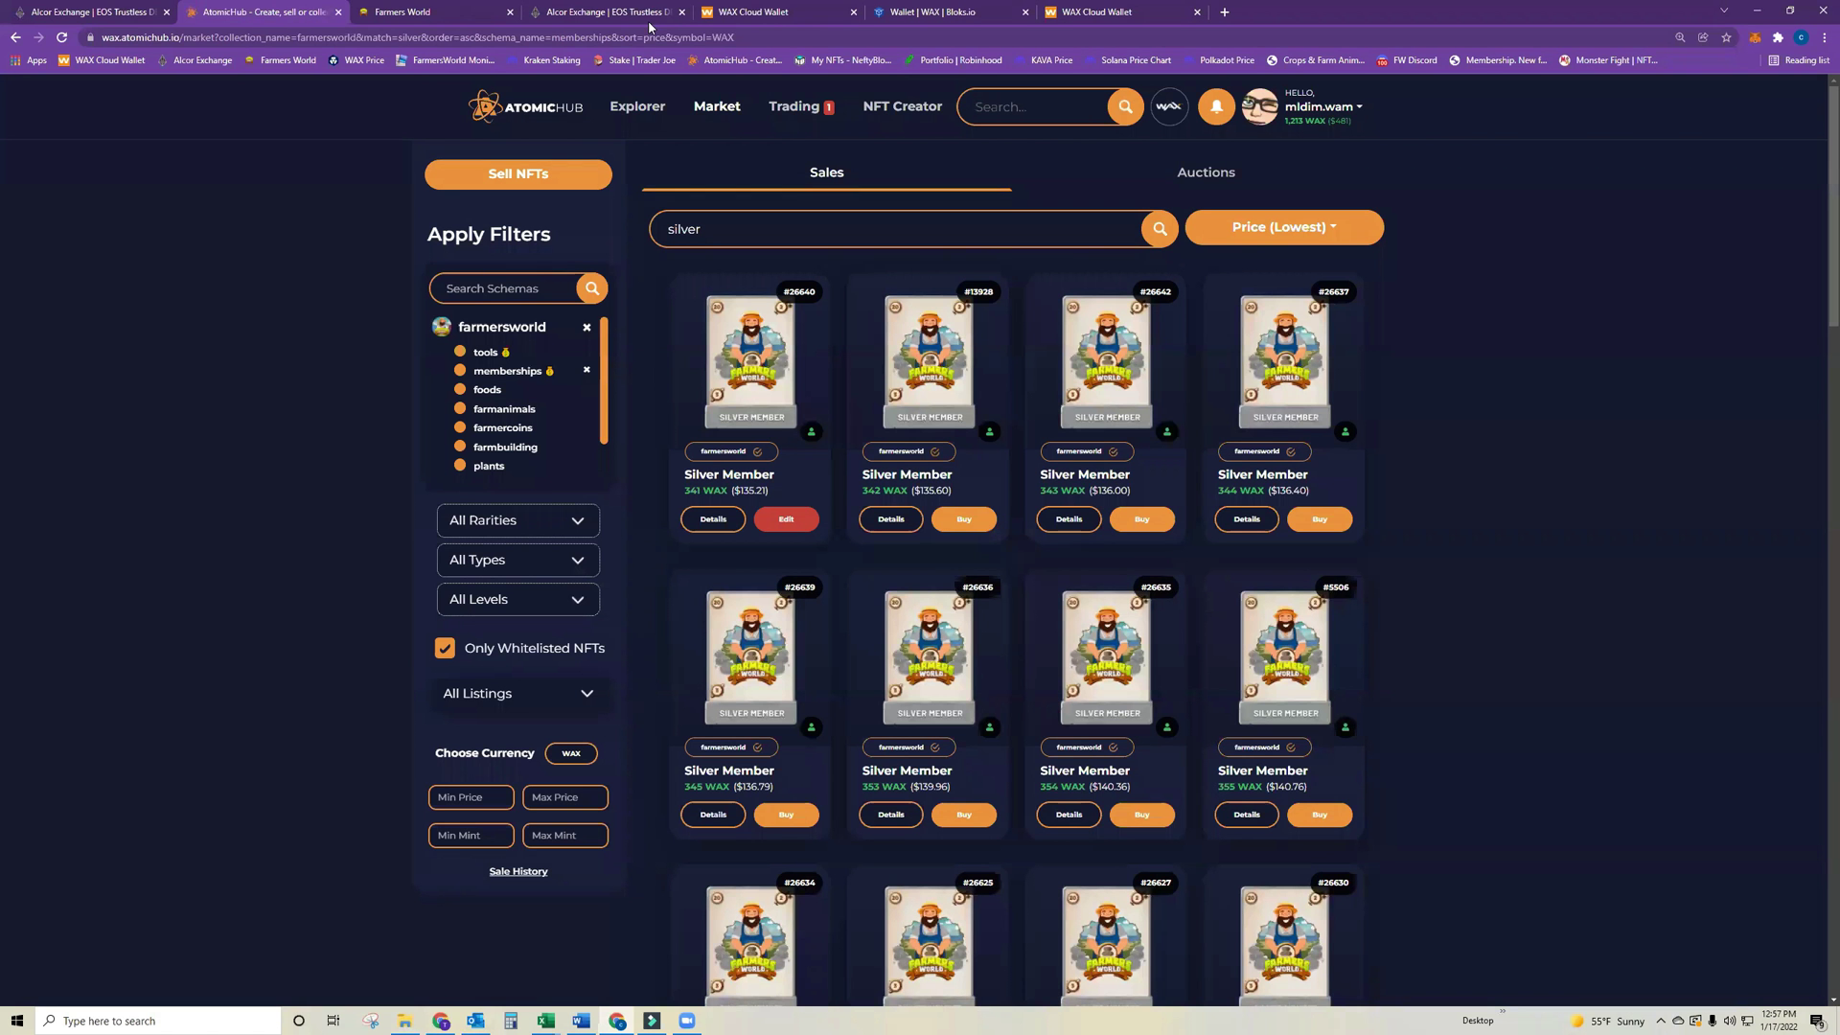
# Open My Inventory in AtomicHub and select two Farmer Coins.
pyautogui.click(1346, 109)
pyautogui.click(1282, 158)
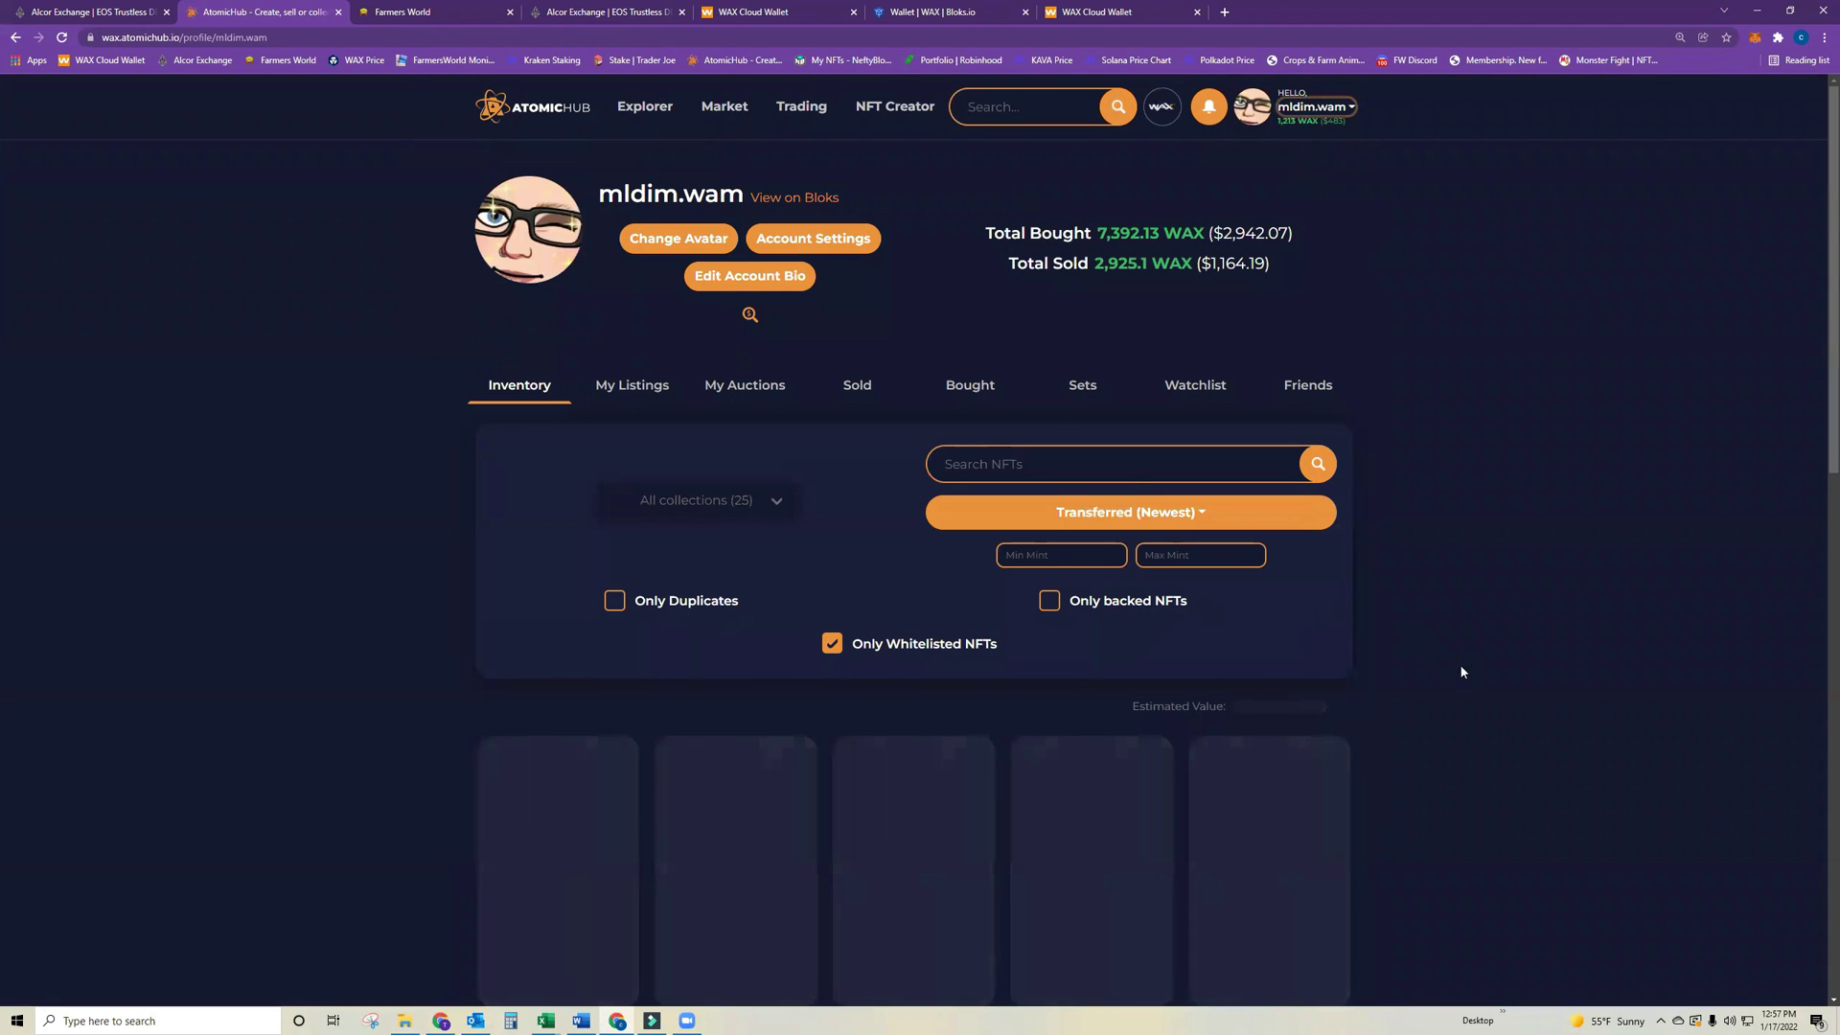
pyautogui.scroll(-5, 1487, 690)
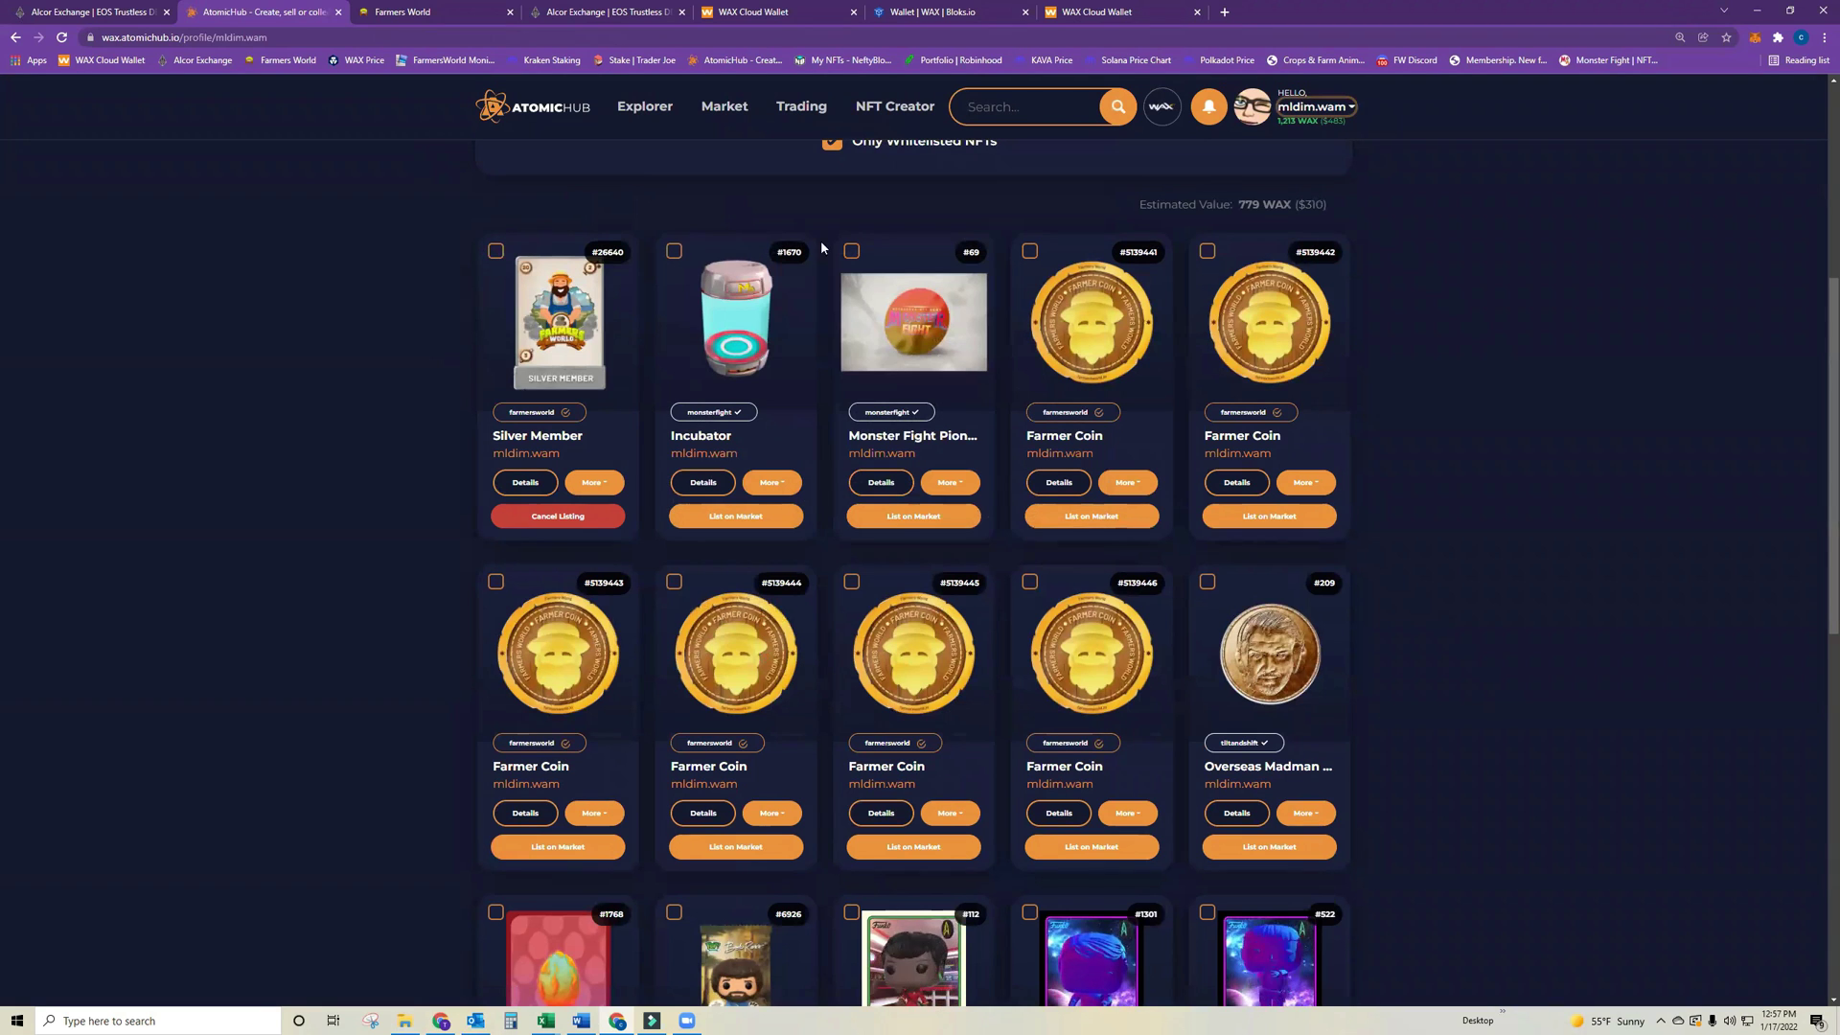
pyautogui.scroll(-2, 1429, 665)
pyautogui.scroll(5, 1367, 728)
pyautogui.scroll(3, 1367, 729)
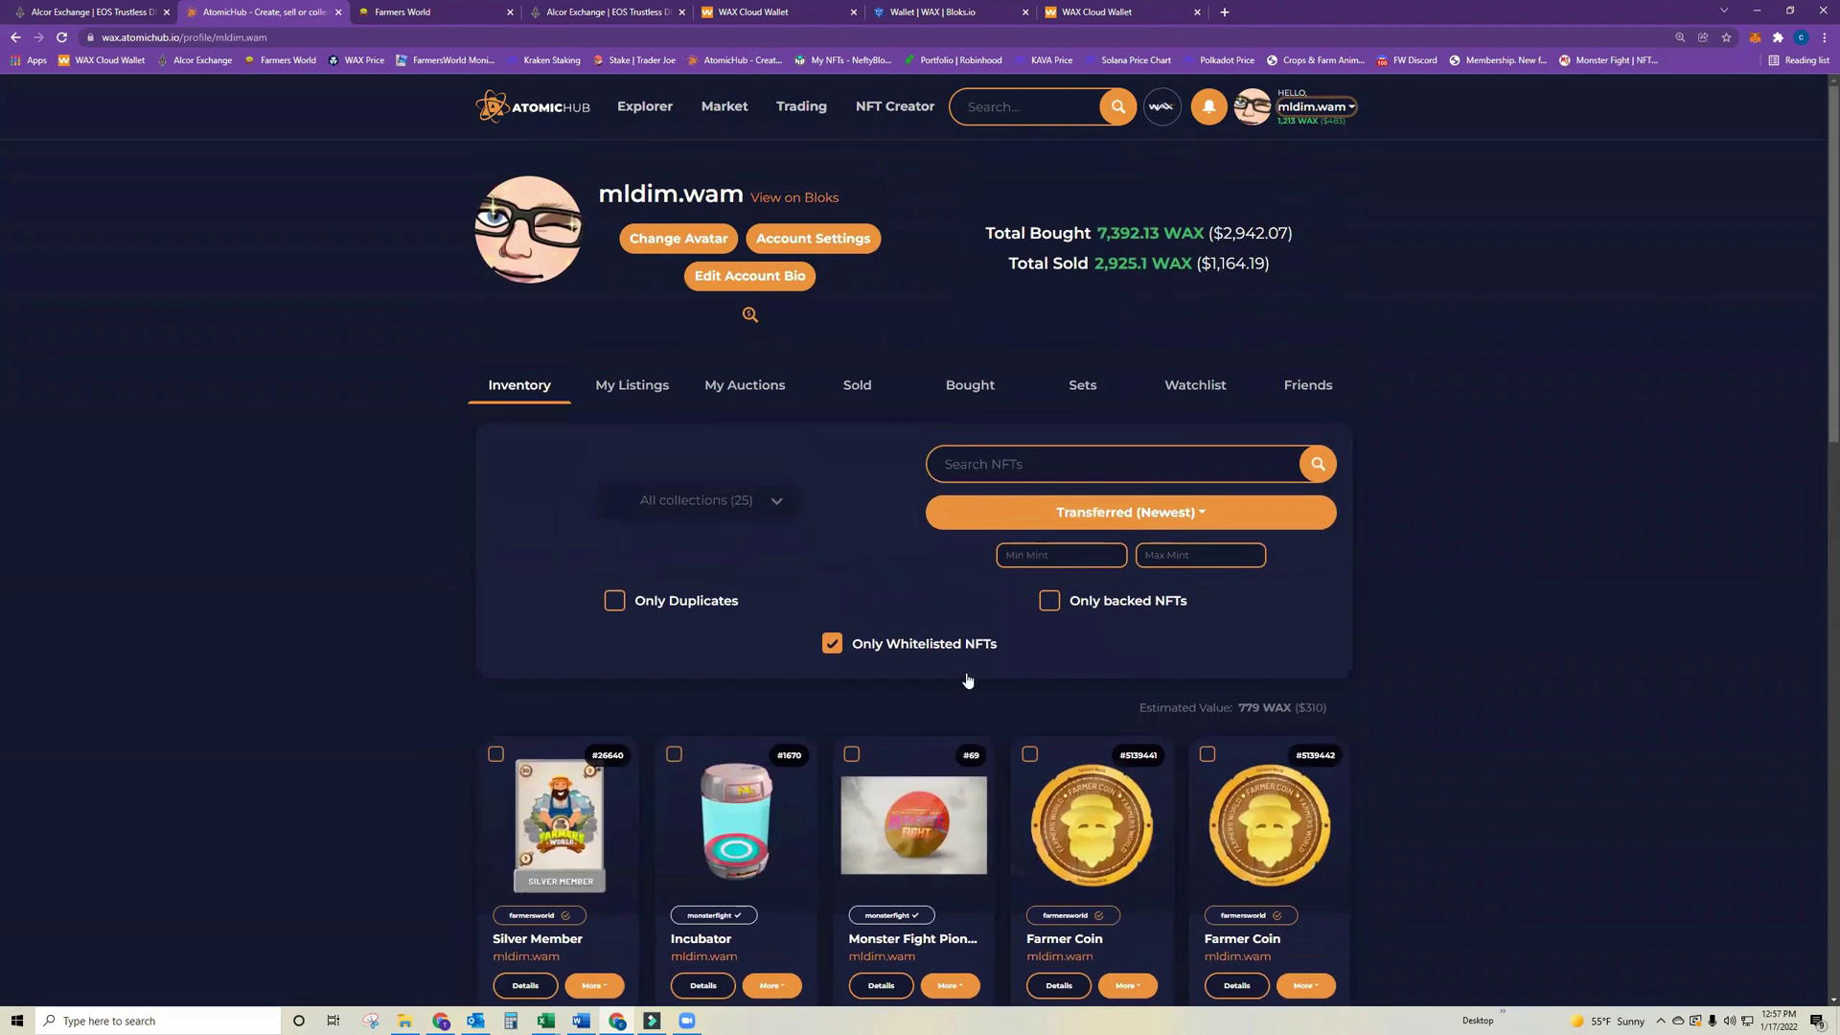
pyautogui.click(1030, 755)
pyautogui.click(1206, 755)
# Start a bulk transfer of the two Farmer Coins addressed to the second account.
pyautogui.click(684, 706)
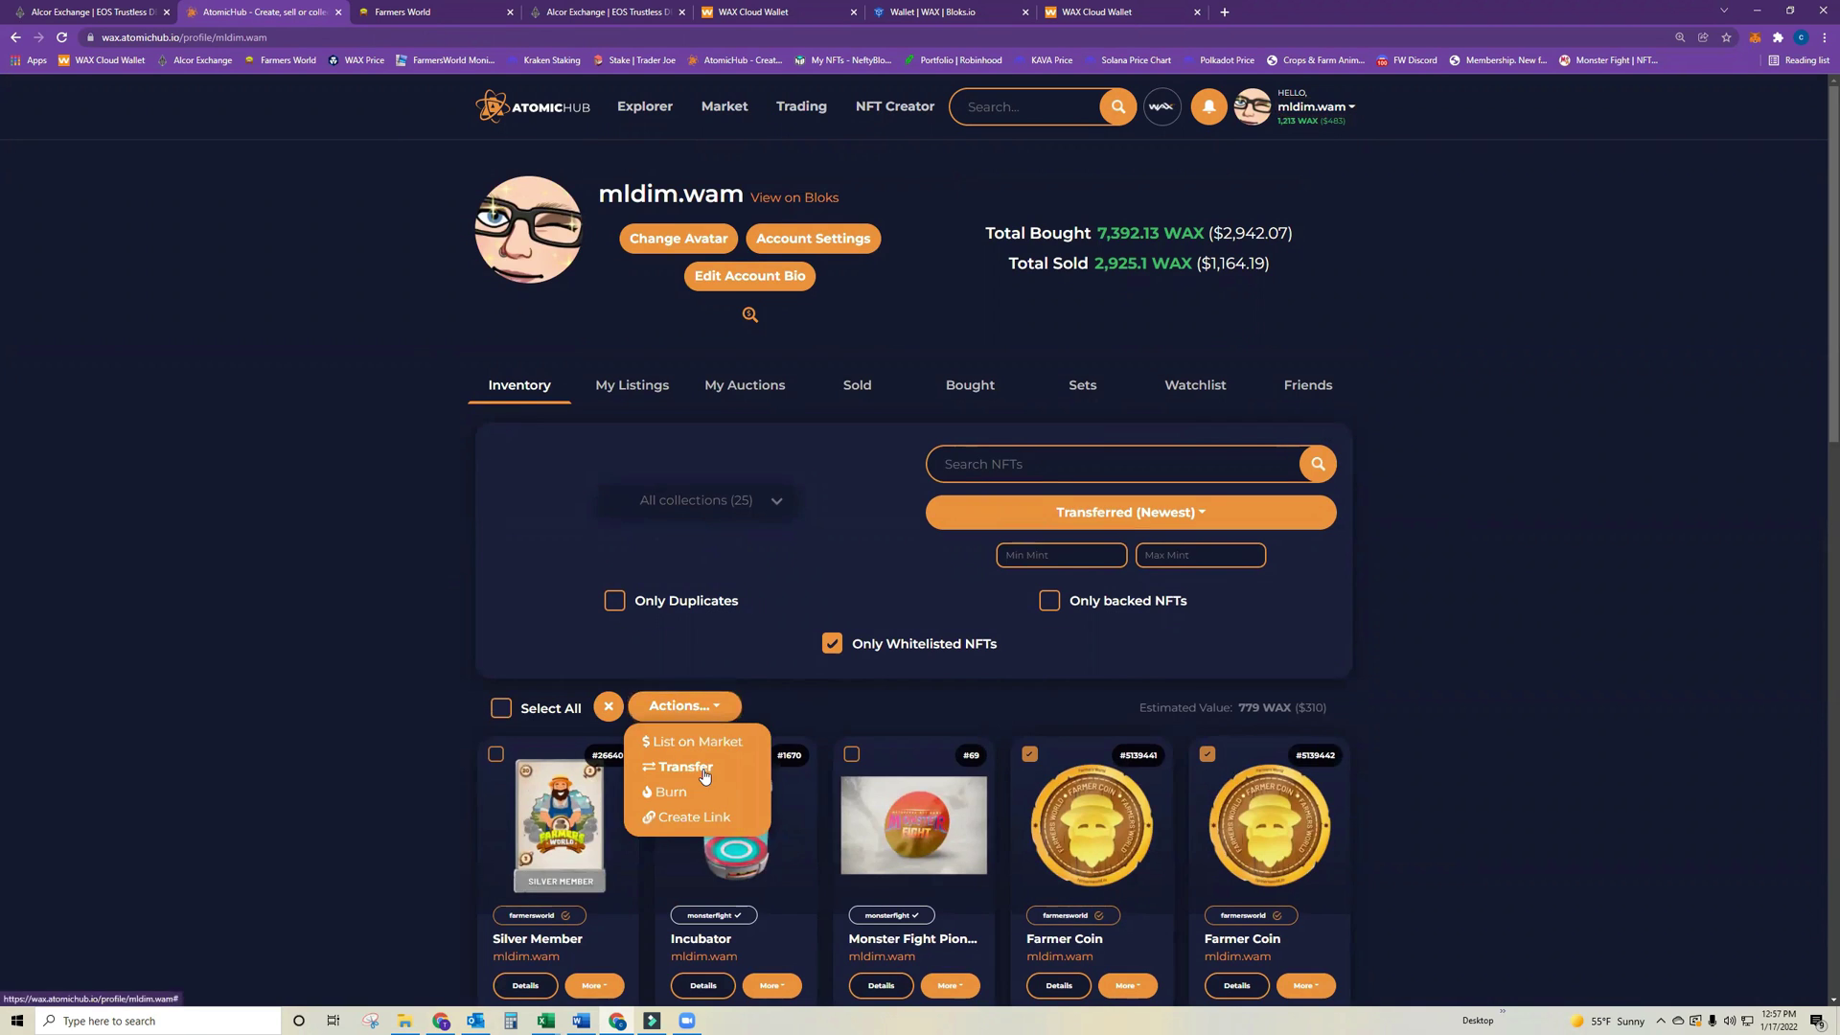
pyautogui.click(705, 777)
pyautogui.write('zl1lc.wam')
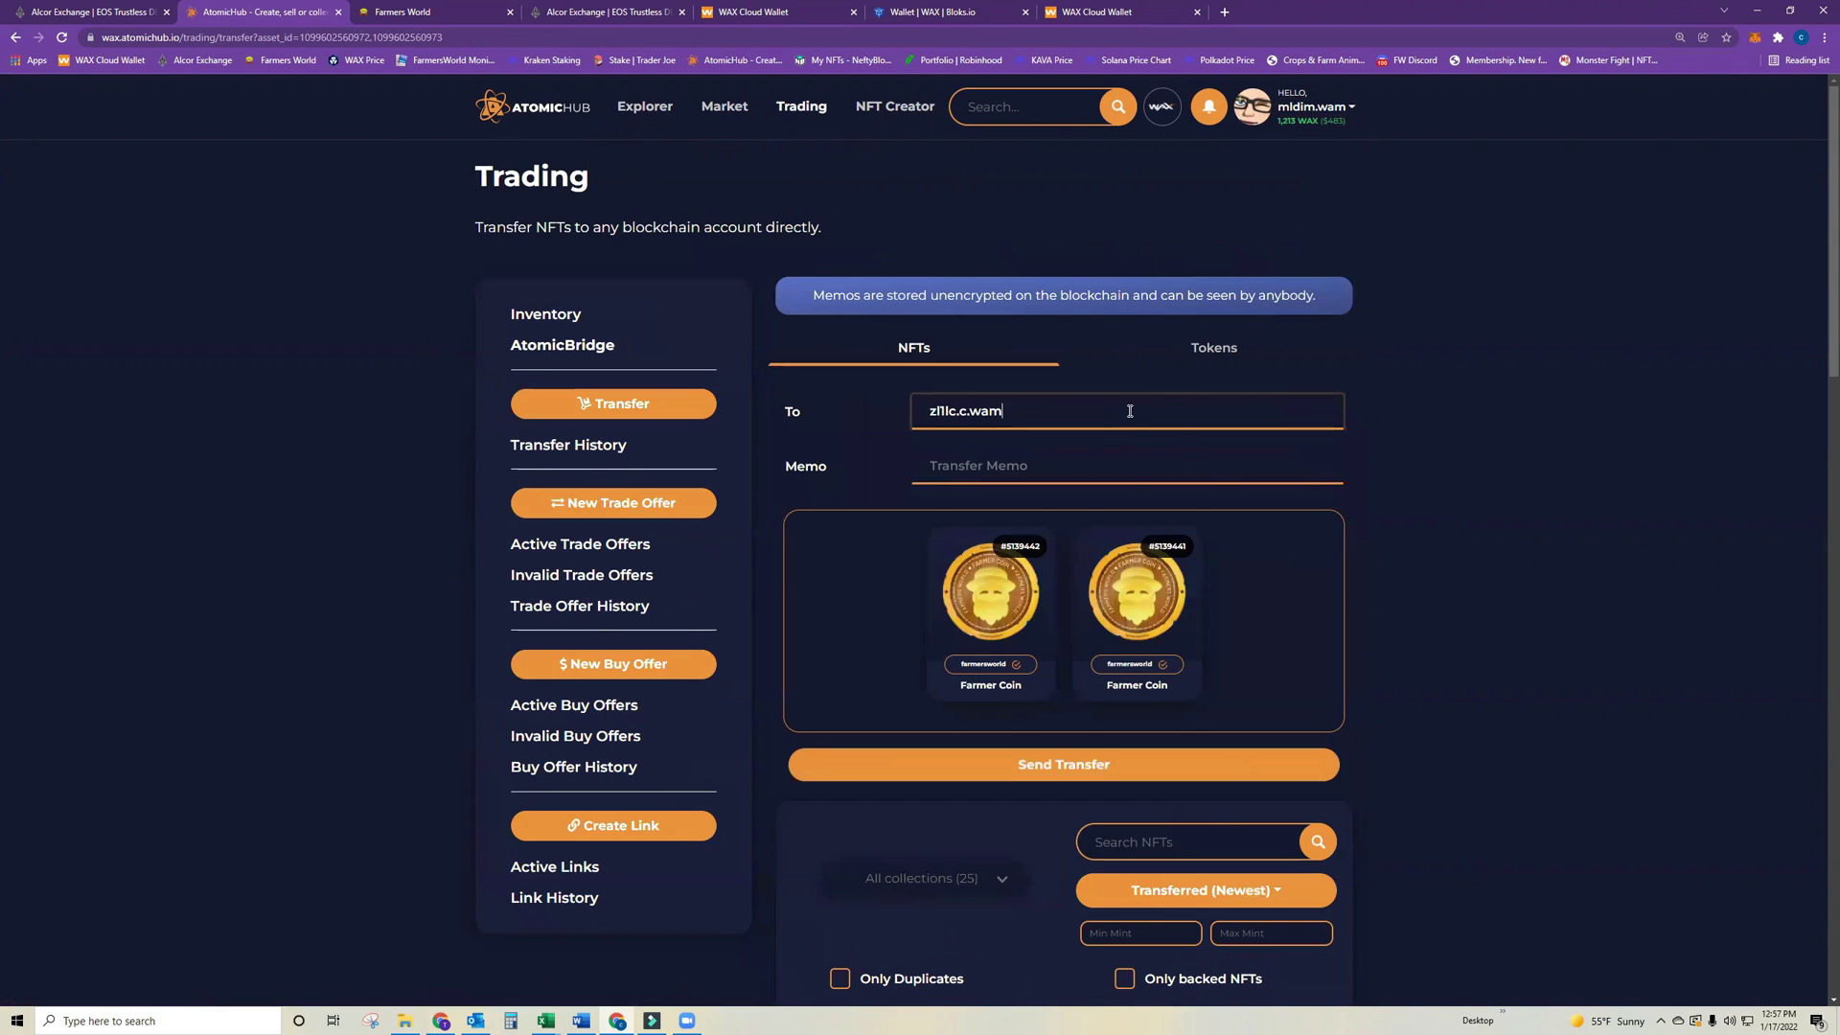
pyautogui.click(1335, 495)
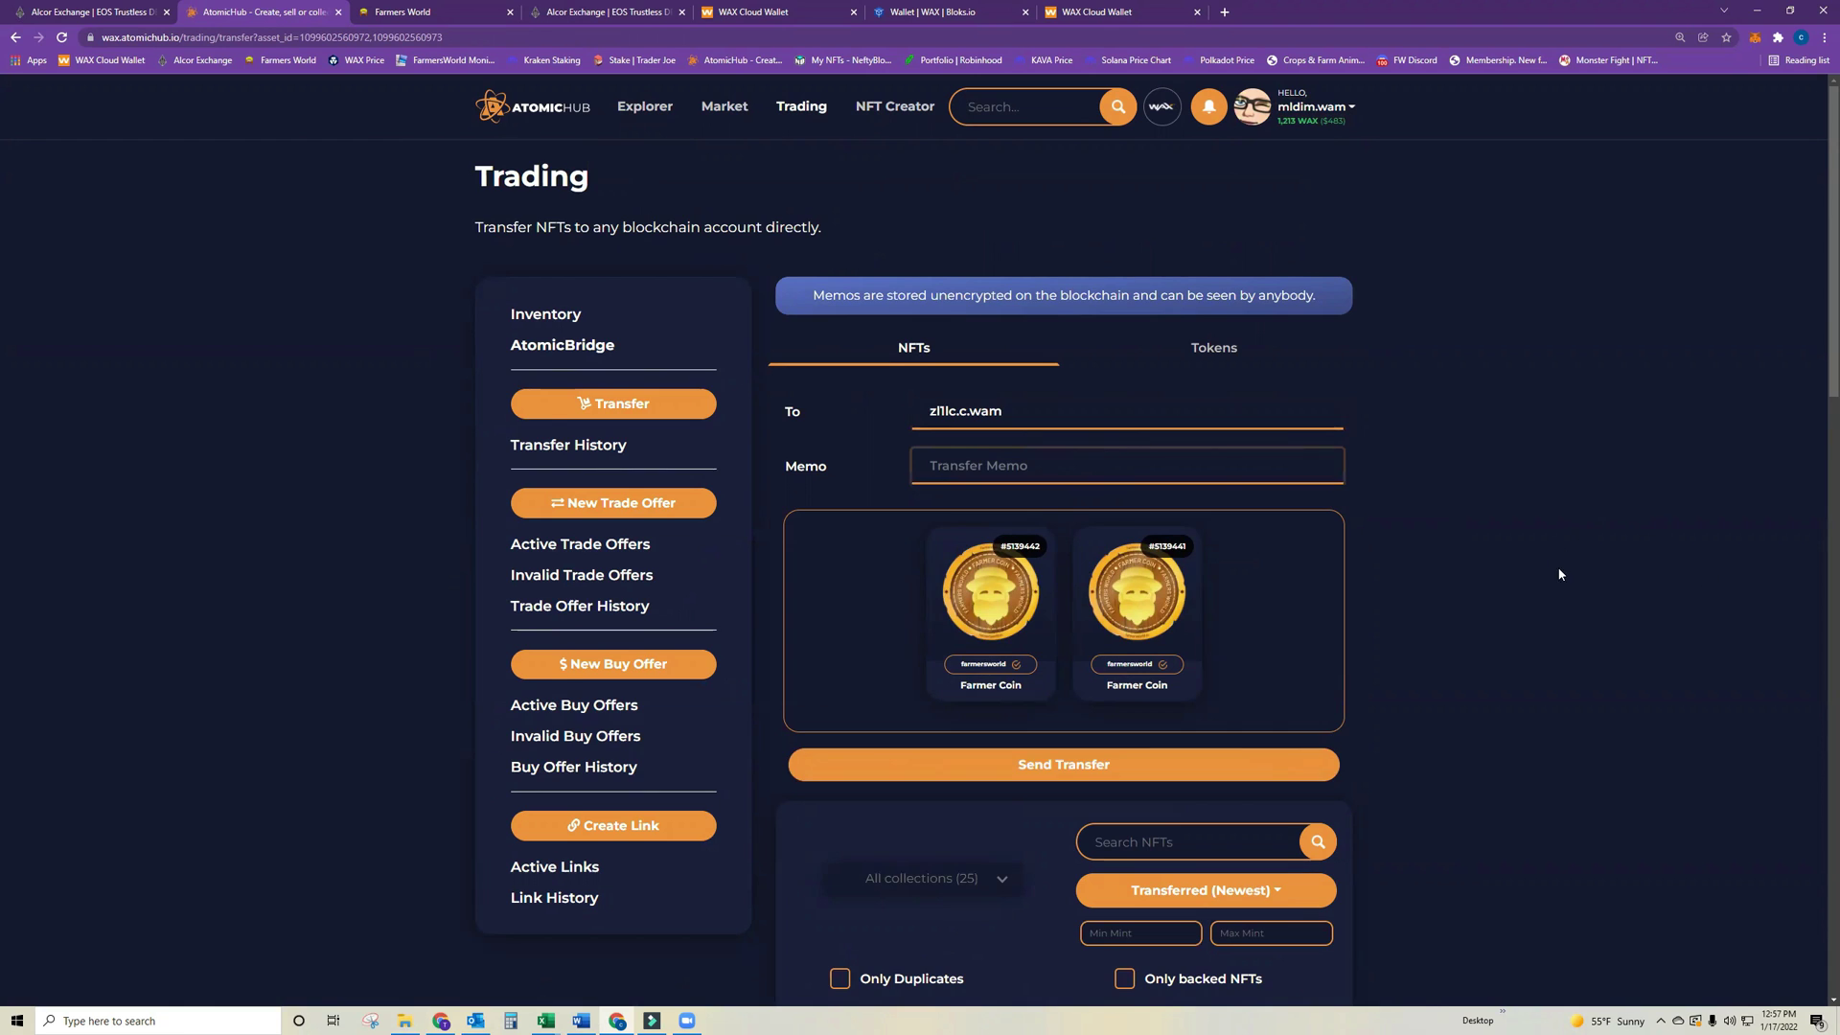
pyautogui.scroll(-2, 1559, 570)
pyautogui.scroll(3, 1424, 649)
# Back in WAX Cloud Wallet, launch WAX Bloks from the full dApps list.
pyautogui.click(1130, 11)
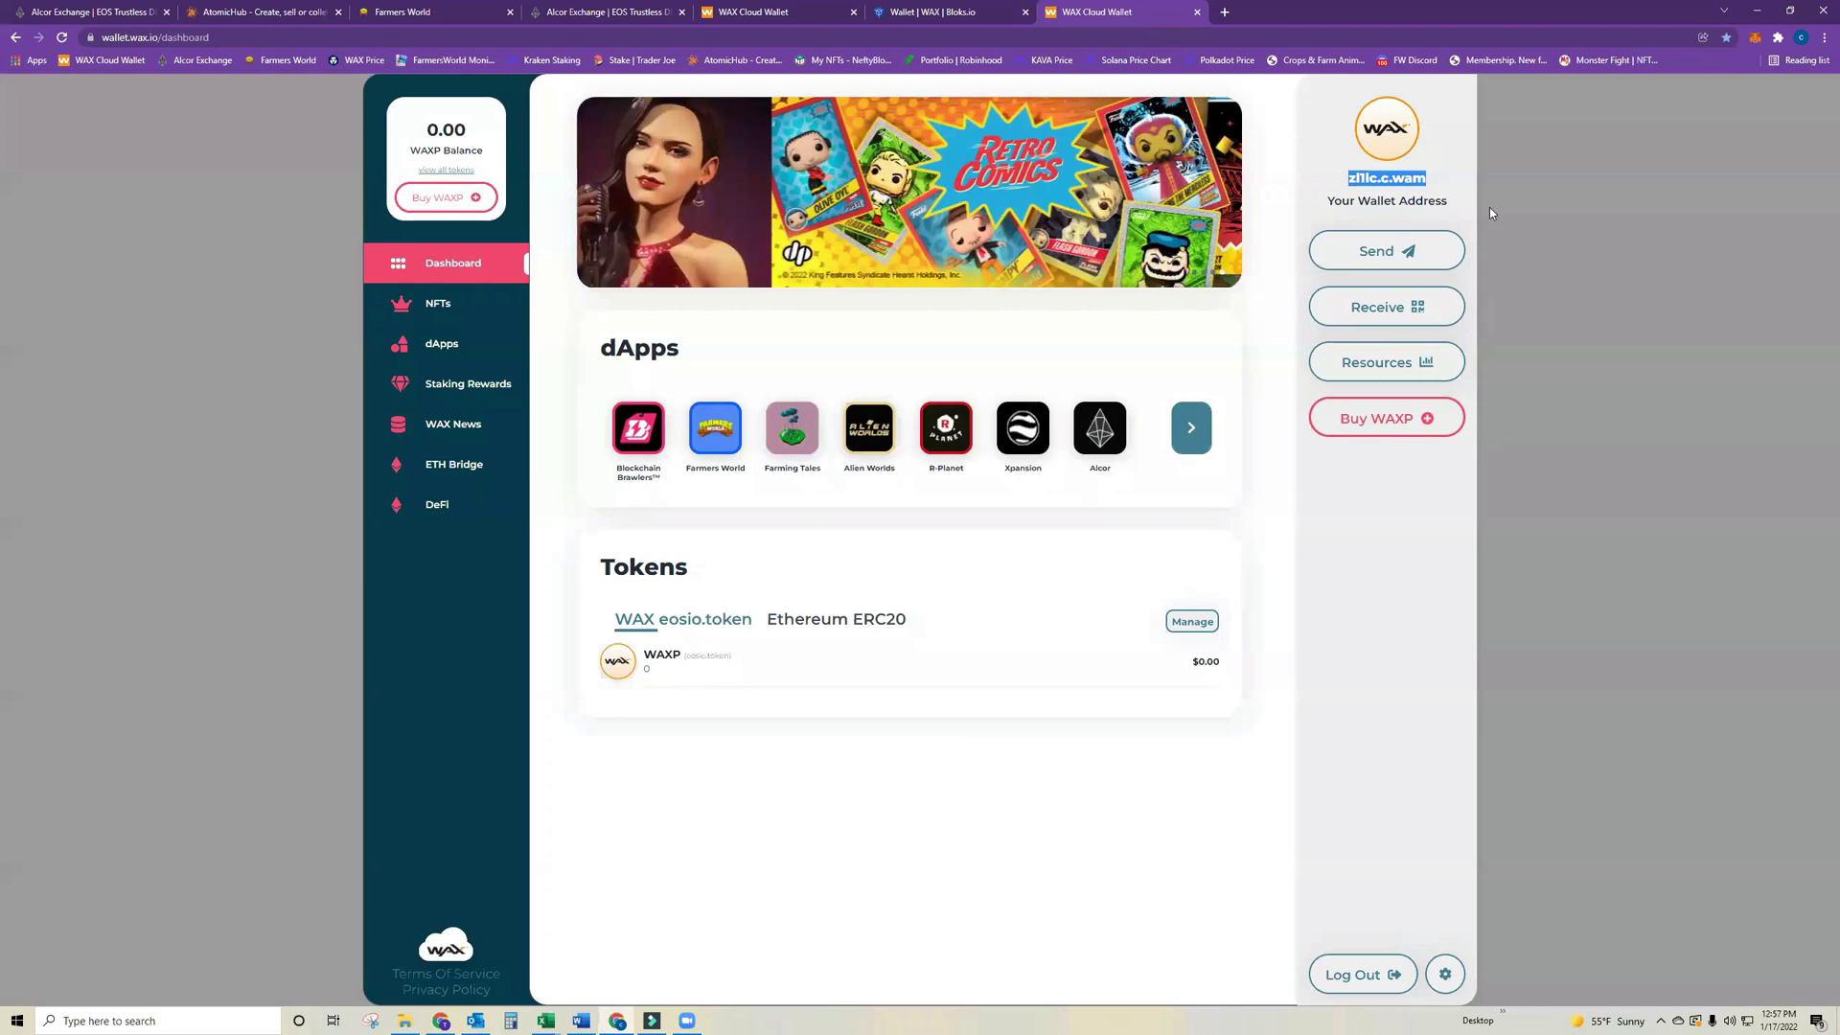
pyautogui.hotkey('ctrl', 'w')
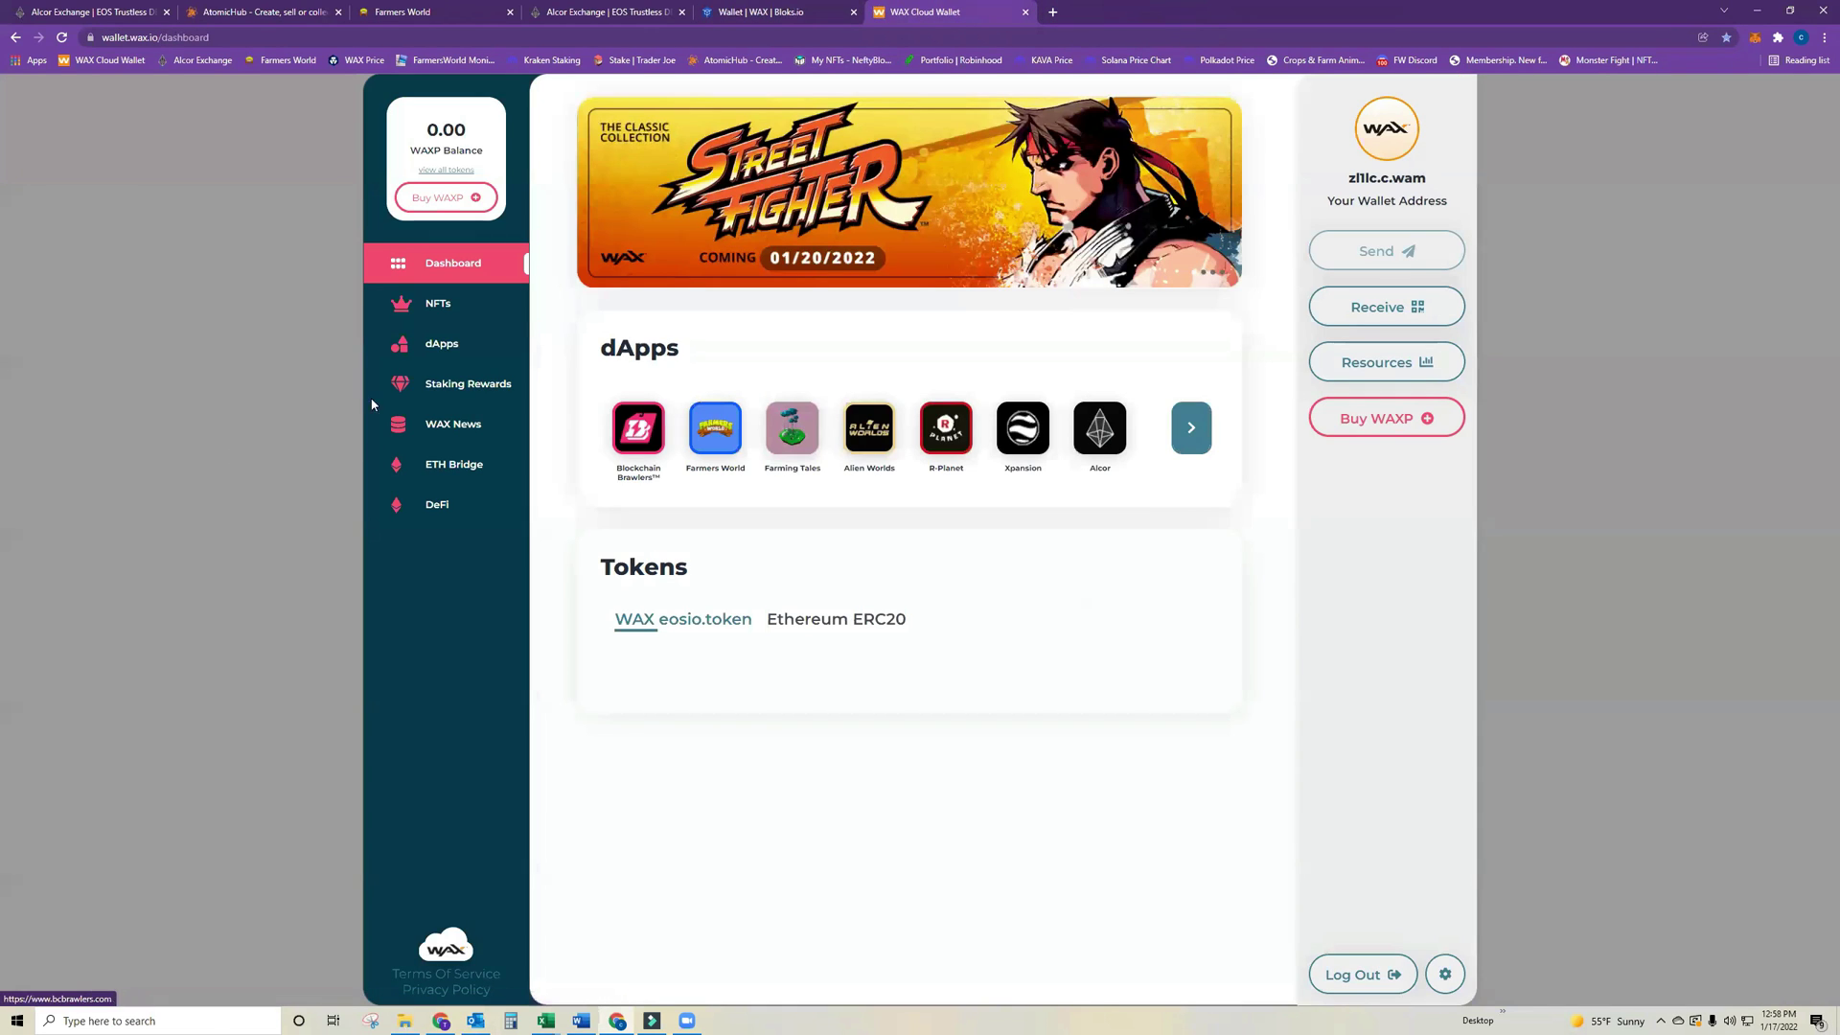
pyautogui.click(458, 347)
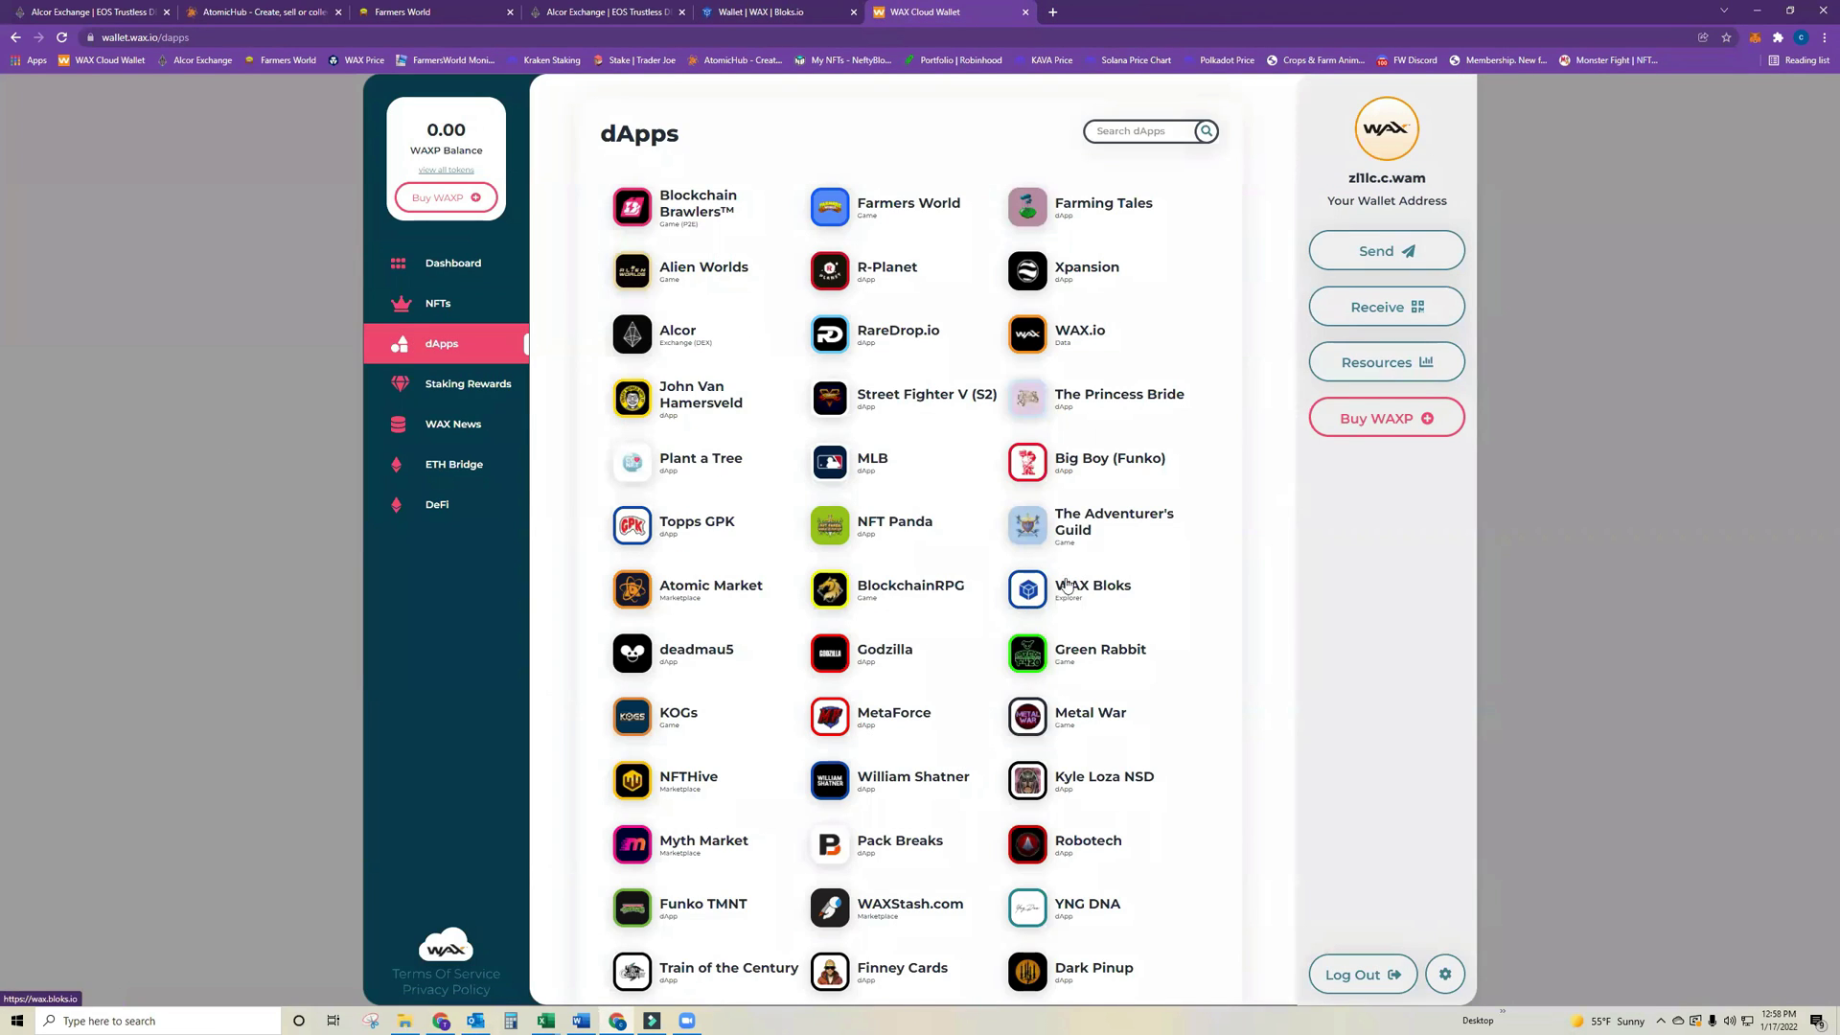
pyautogui.click(1054, 586)
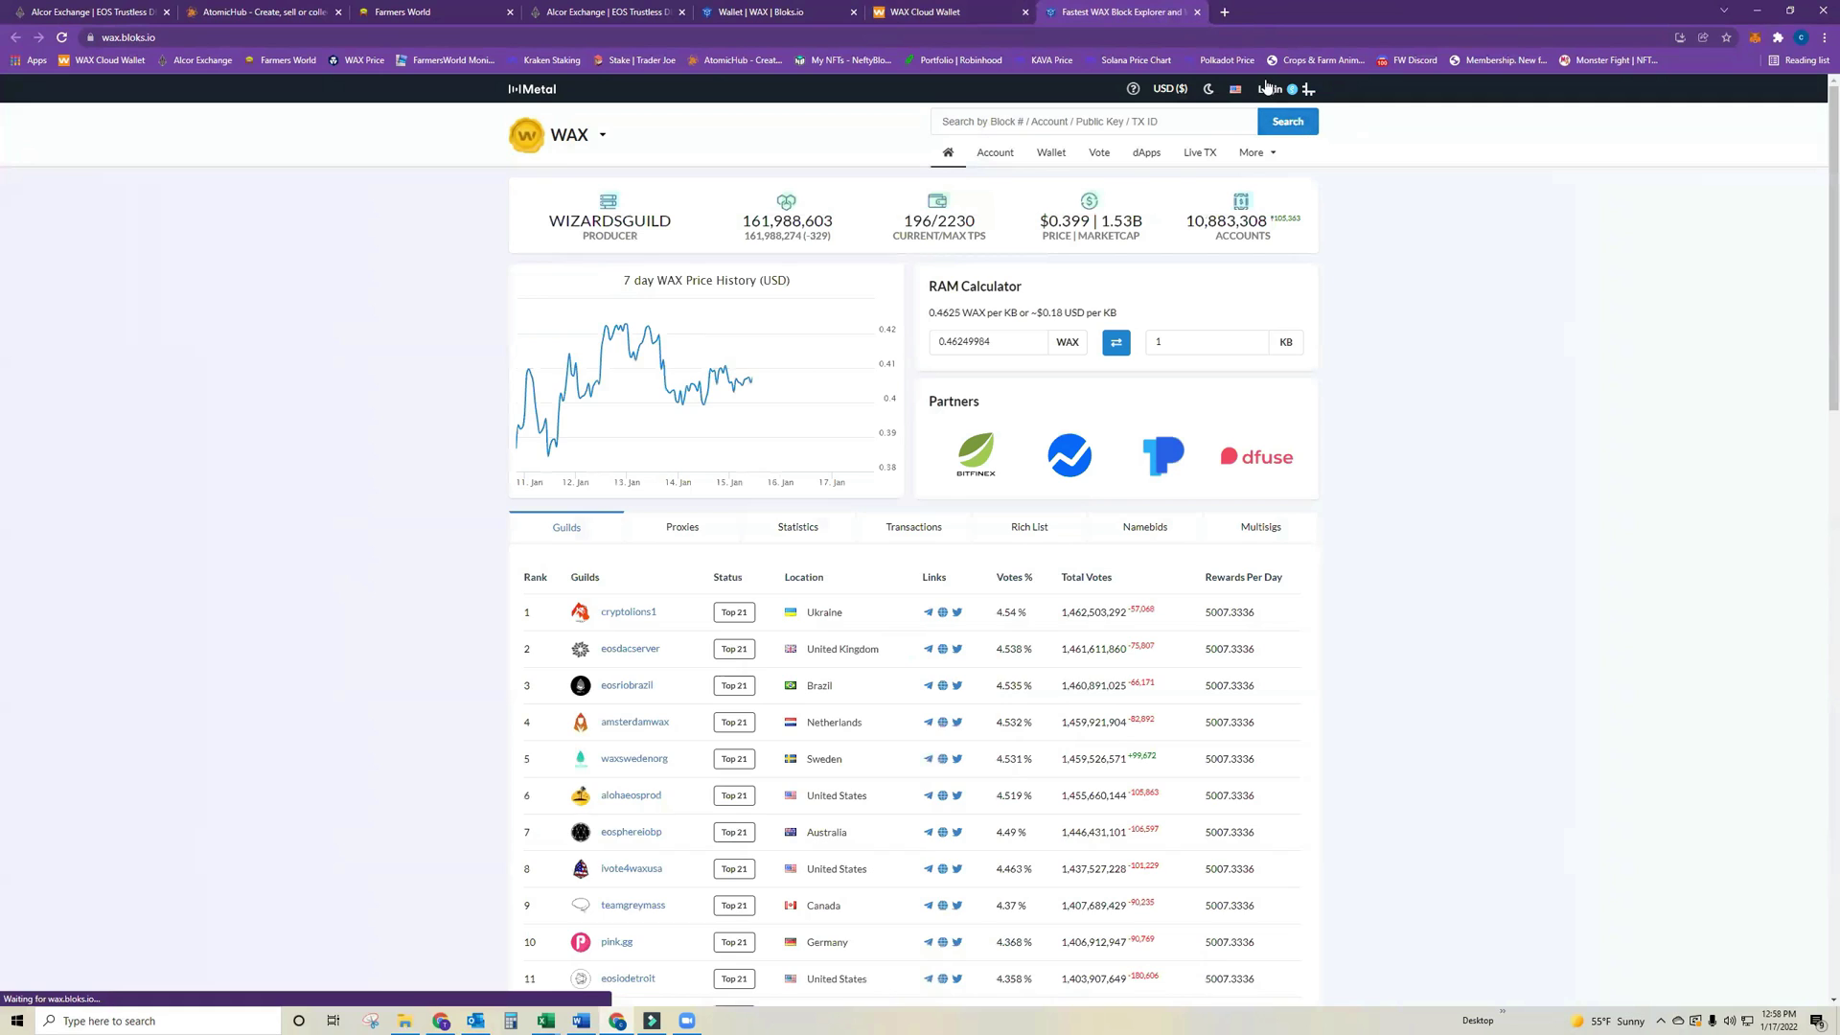
# Log in to bloks.io with the second account via WAX Cloud Wallet and open its wallet page.
pyautogui.click(1270, 89)
pyautogui.click(1150, 227)
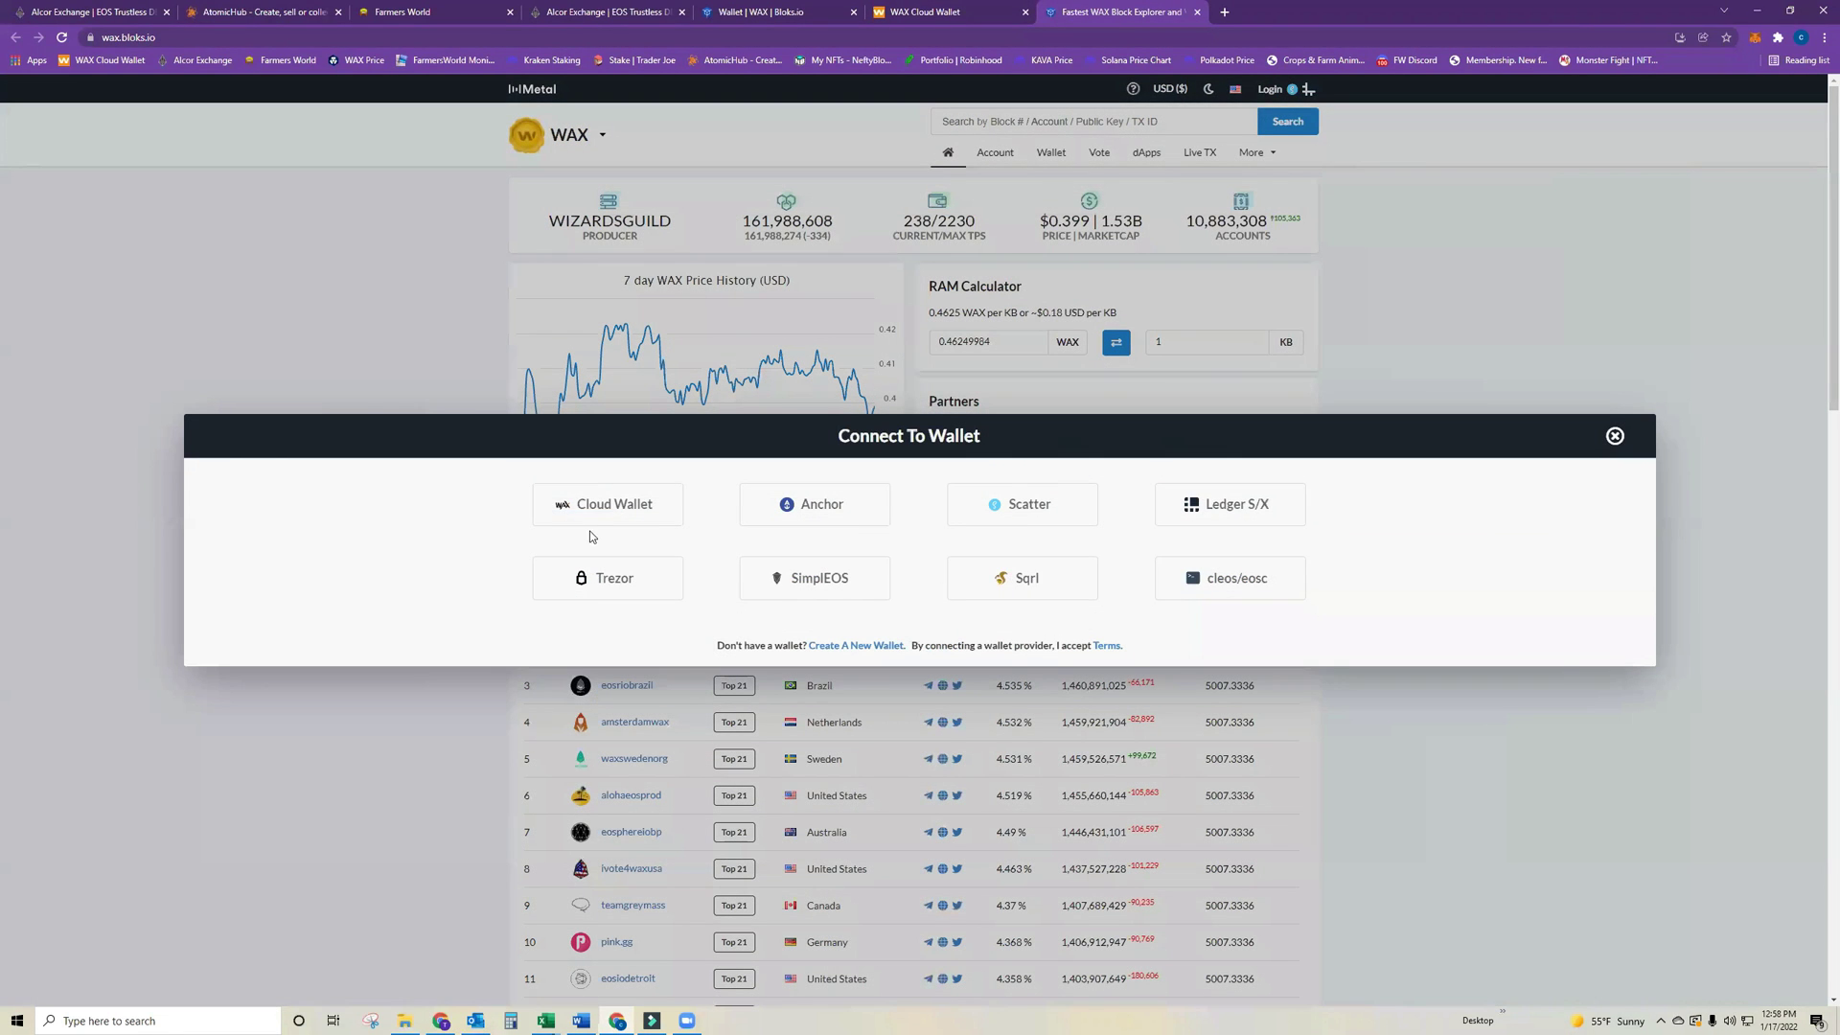
pyautogui.click(585, 507)
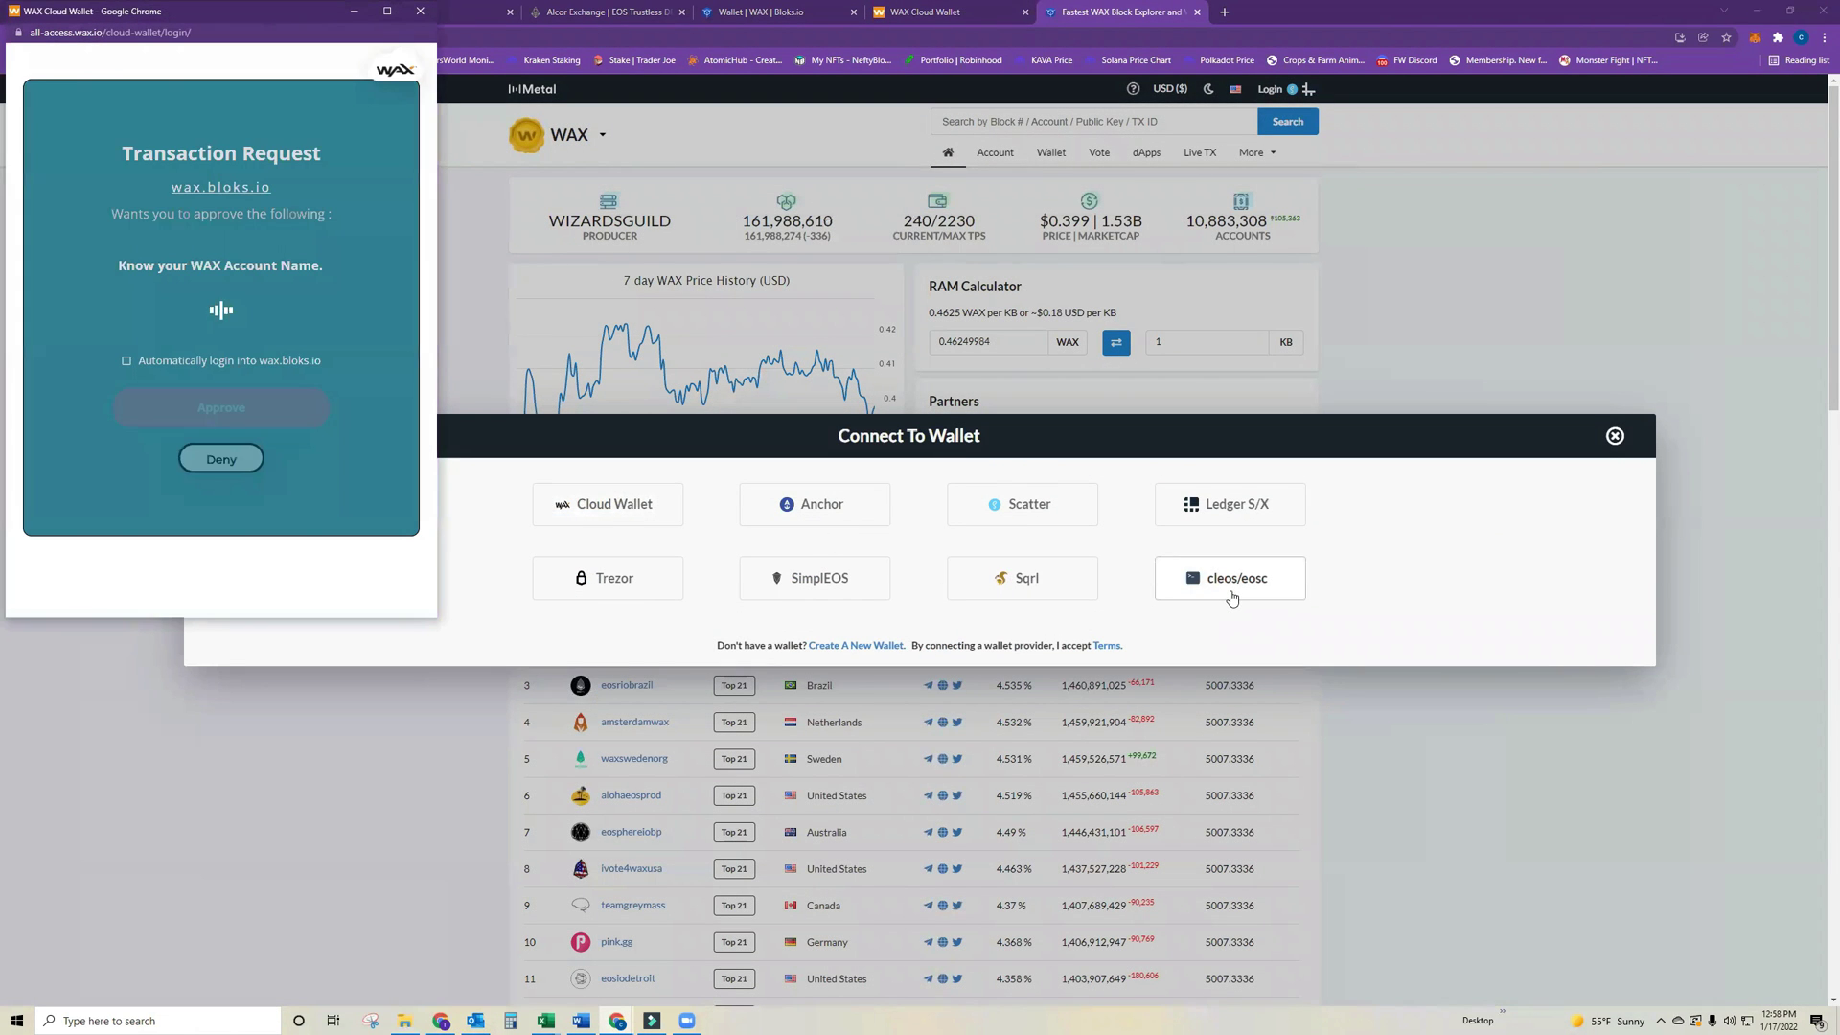
pyautogui.click(205, 414)
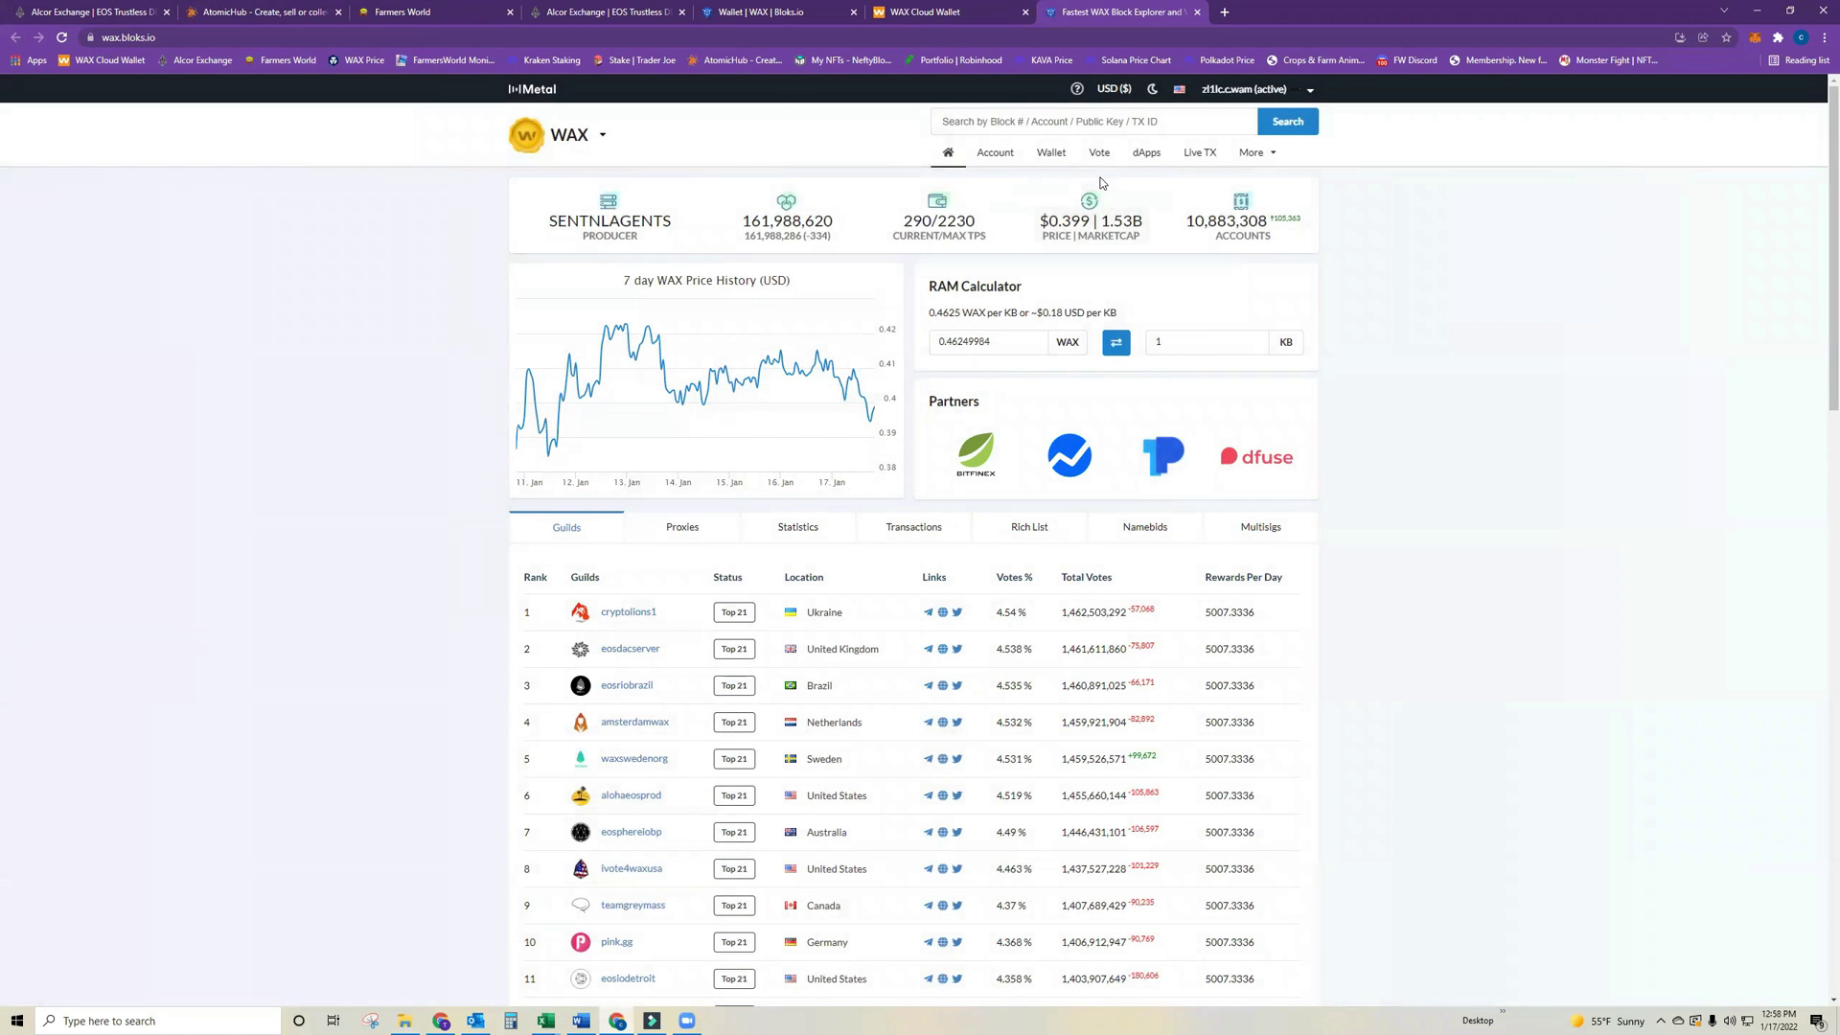
pyautogui.click(1051, 152)
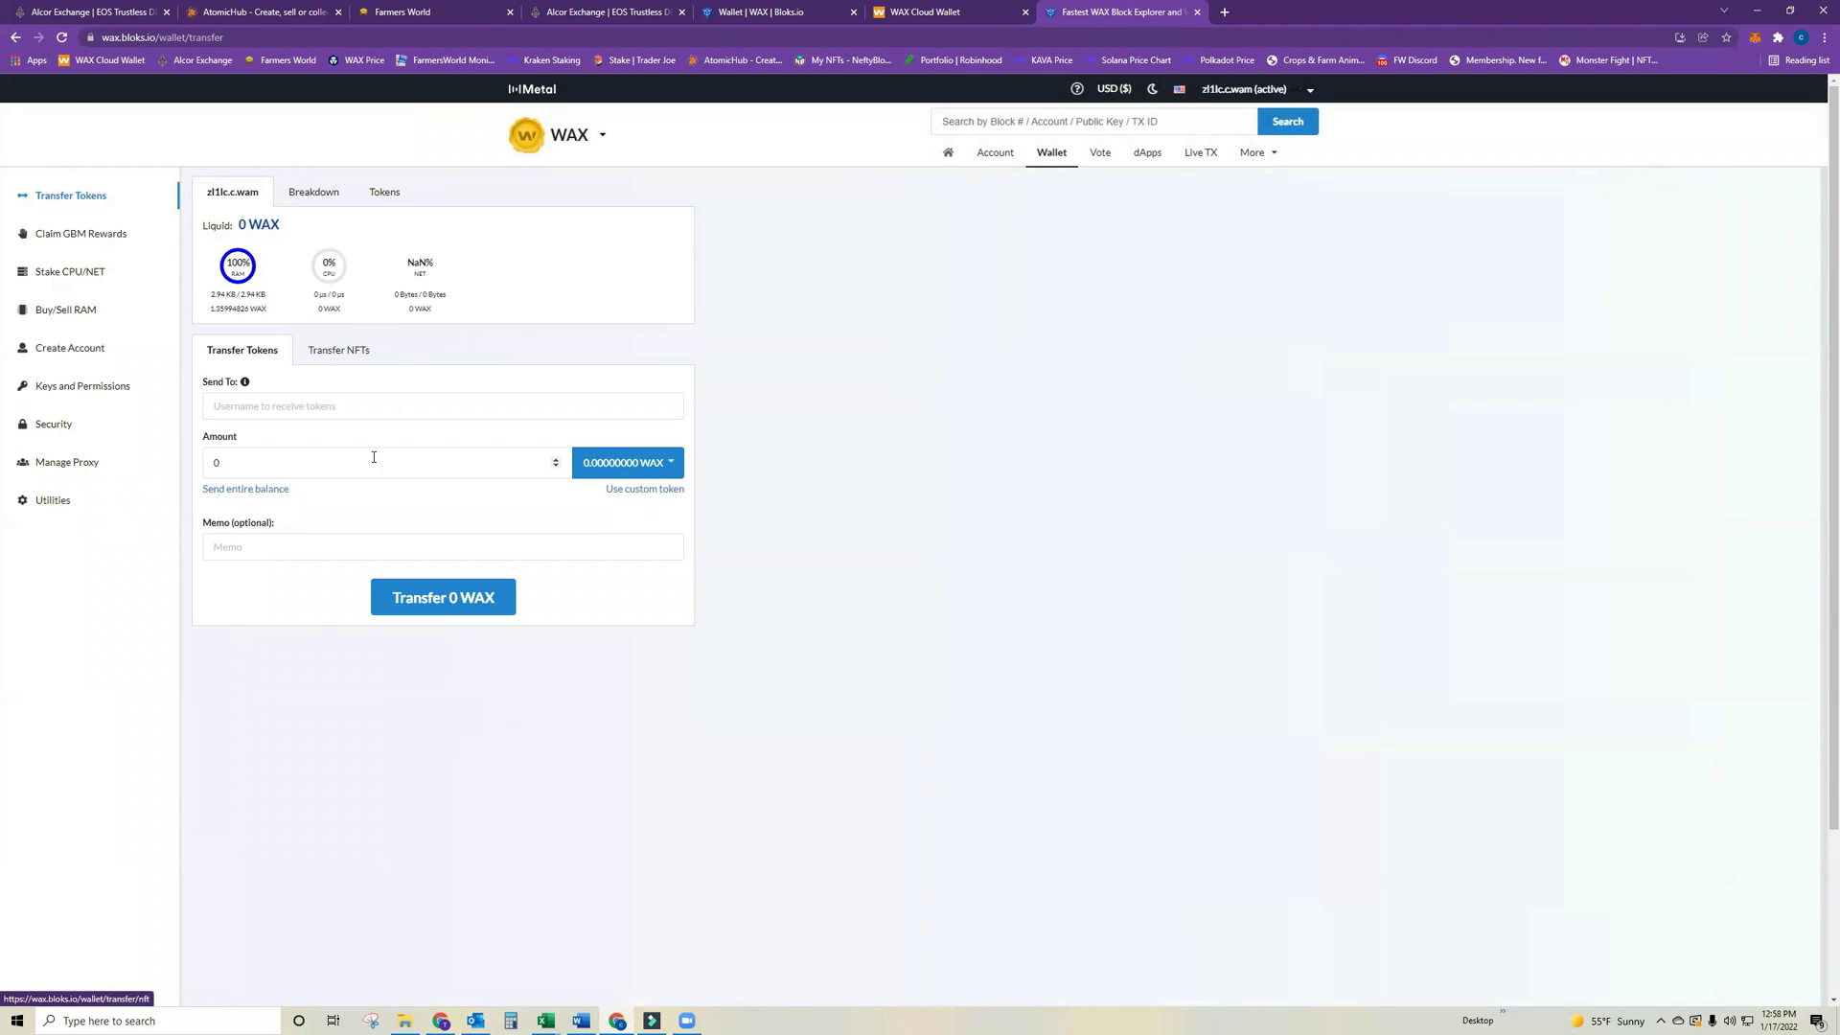
# Check the token list balances (20 FWF, no WAX) on the transfer form, keeping WAX selected.
pyautogui.click(326, 360)
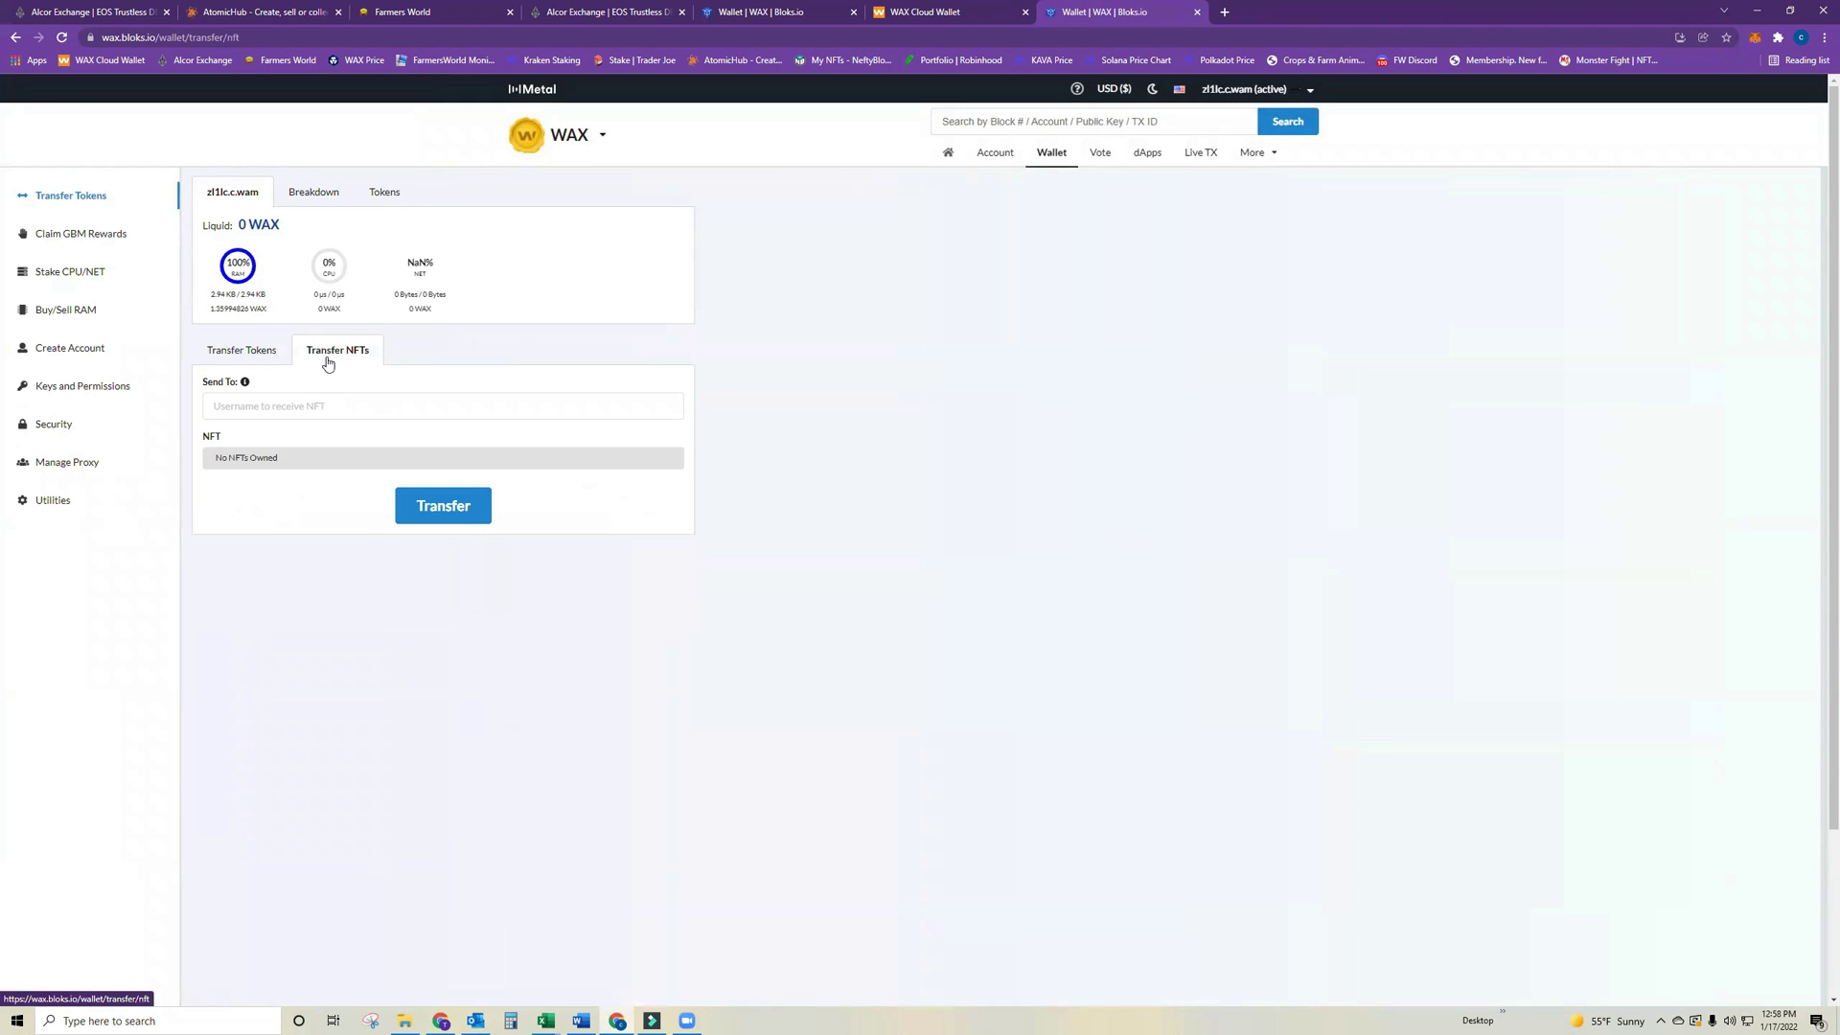
pyautogui.click(230, 353)
pyautogui.click(596, 464)
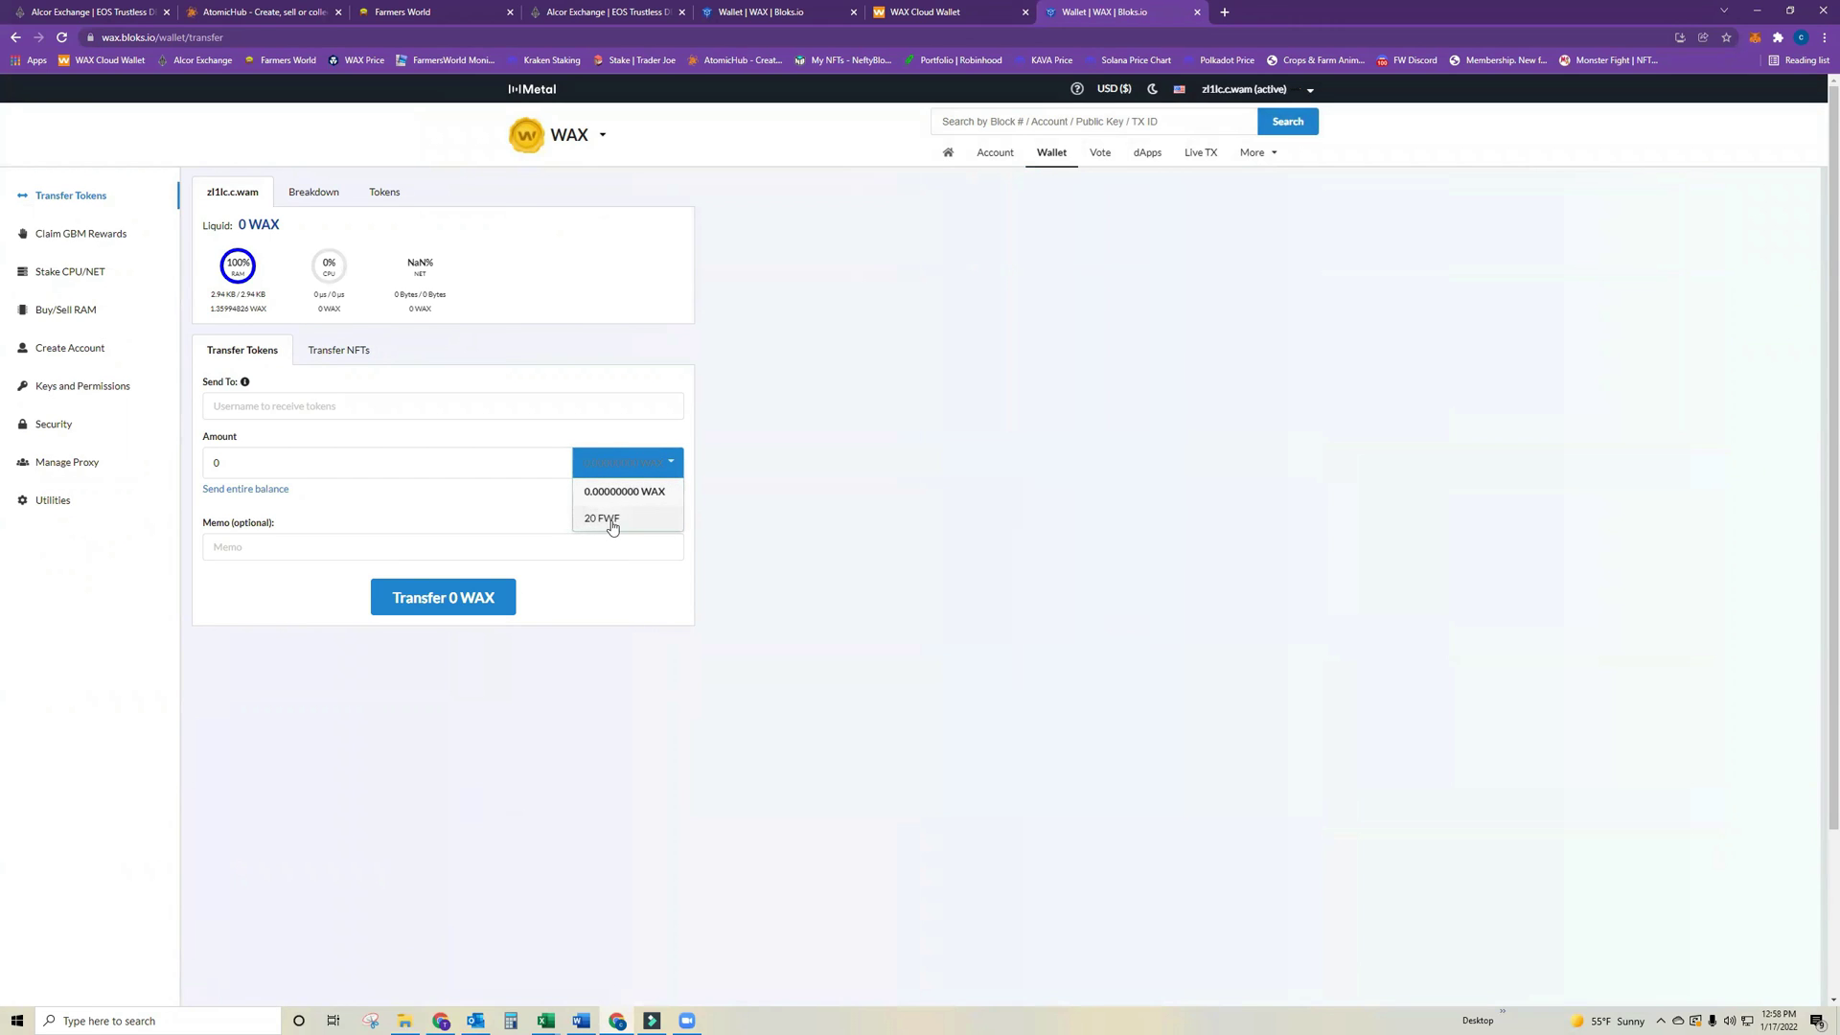
pyautogui.click(942, 535)
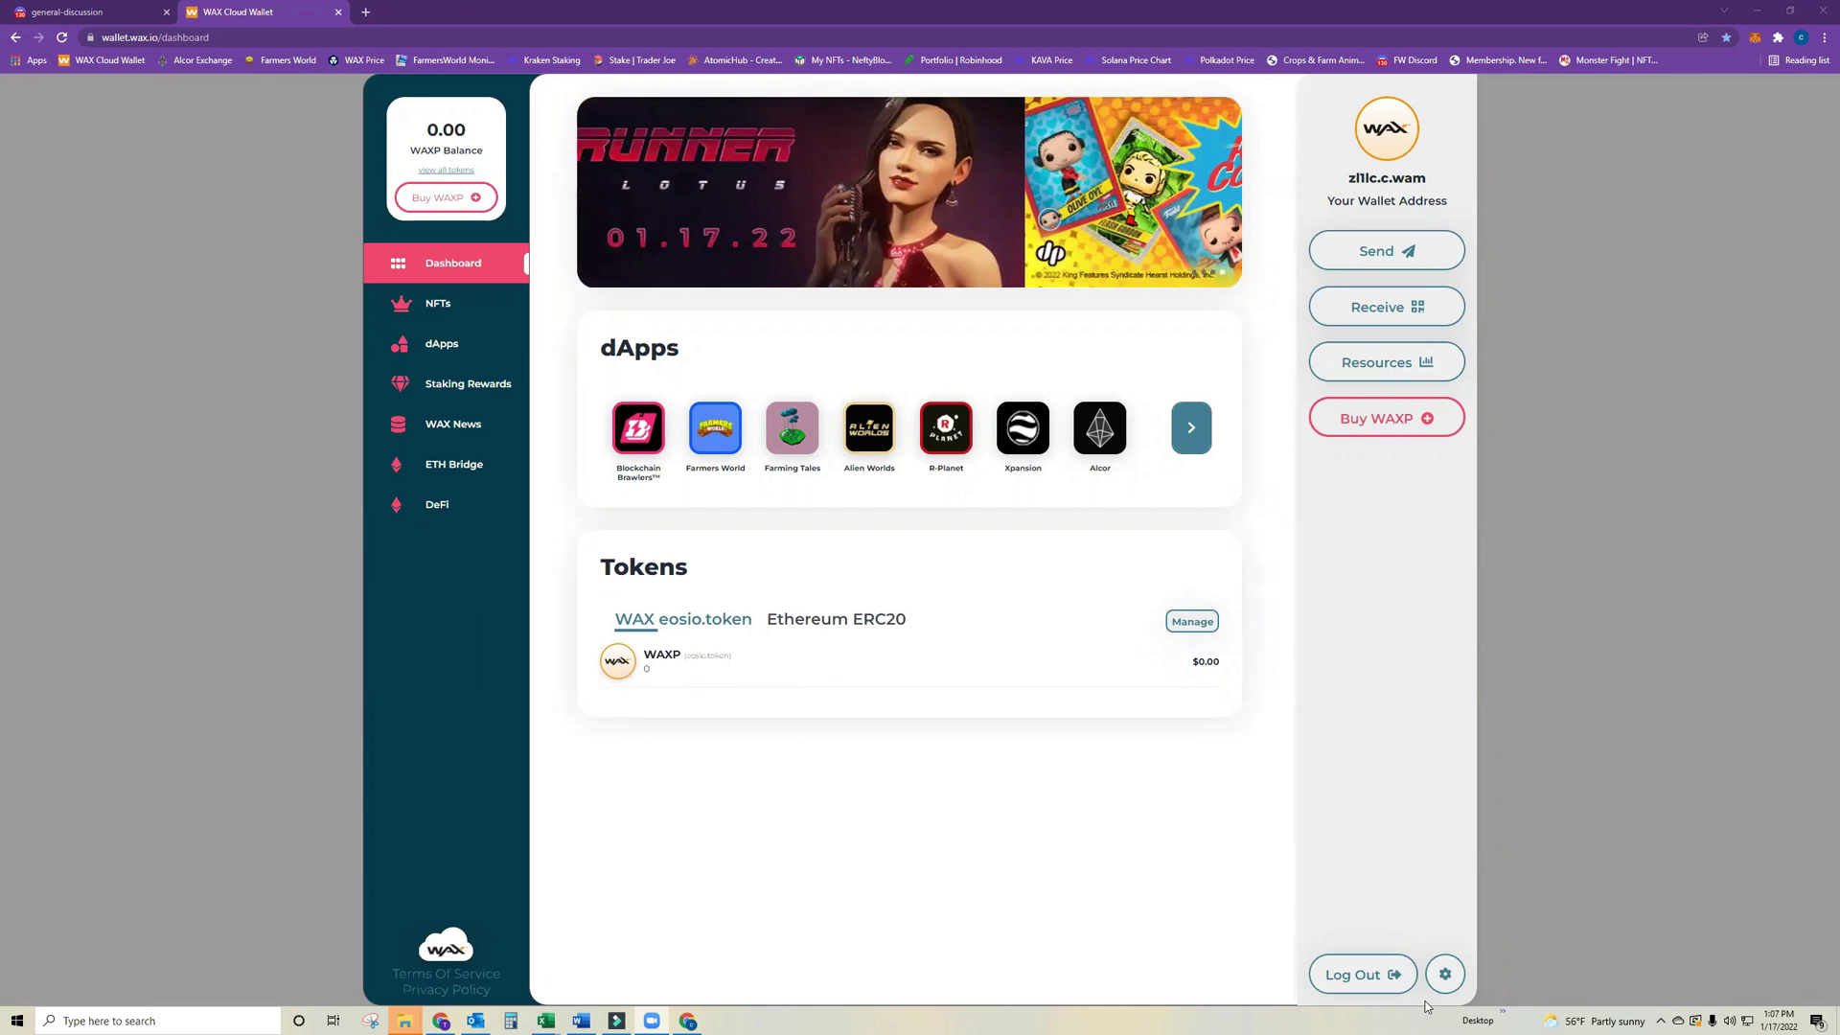
# Log out of the second account, return on the 1,213.71-WAXP main account, and launch WAX Bloks.
pyautogui.click(1397, 975)
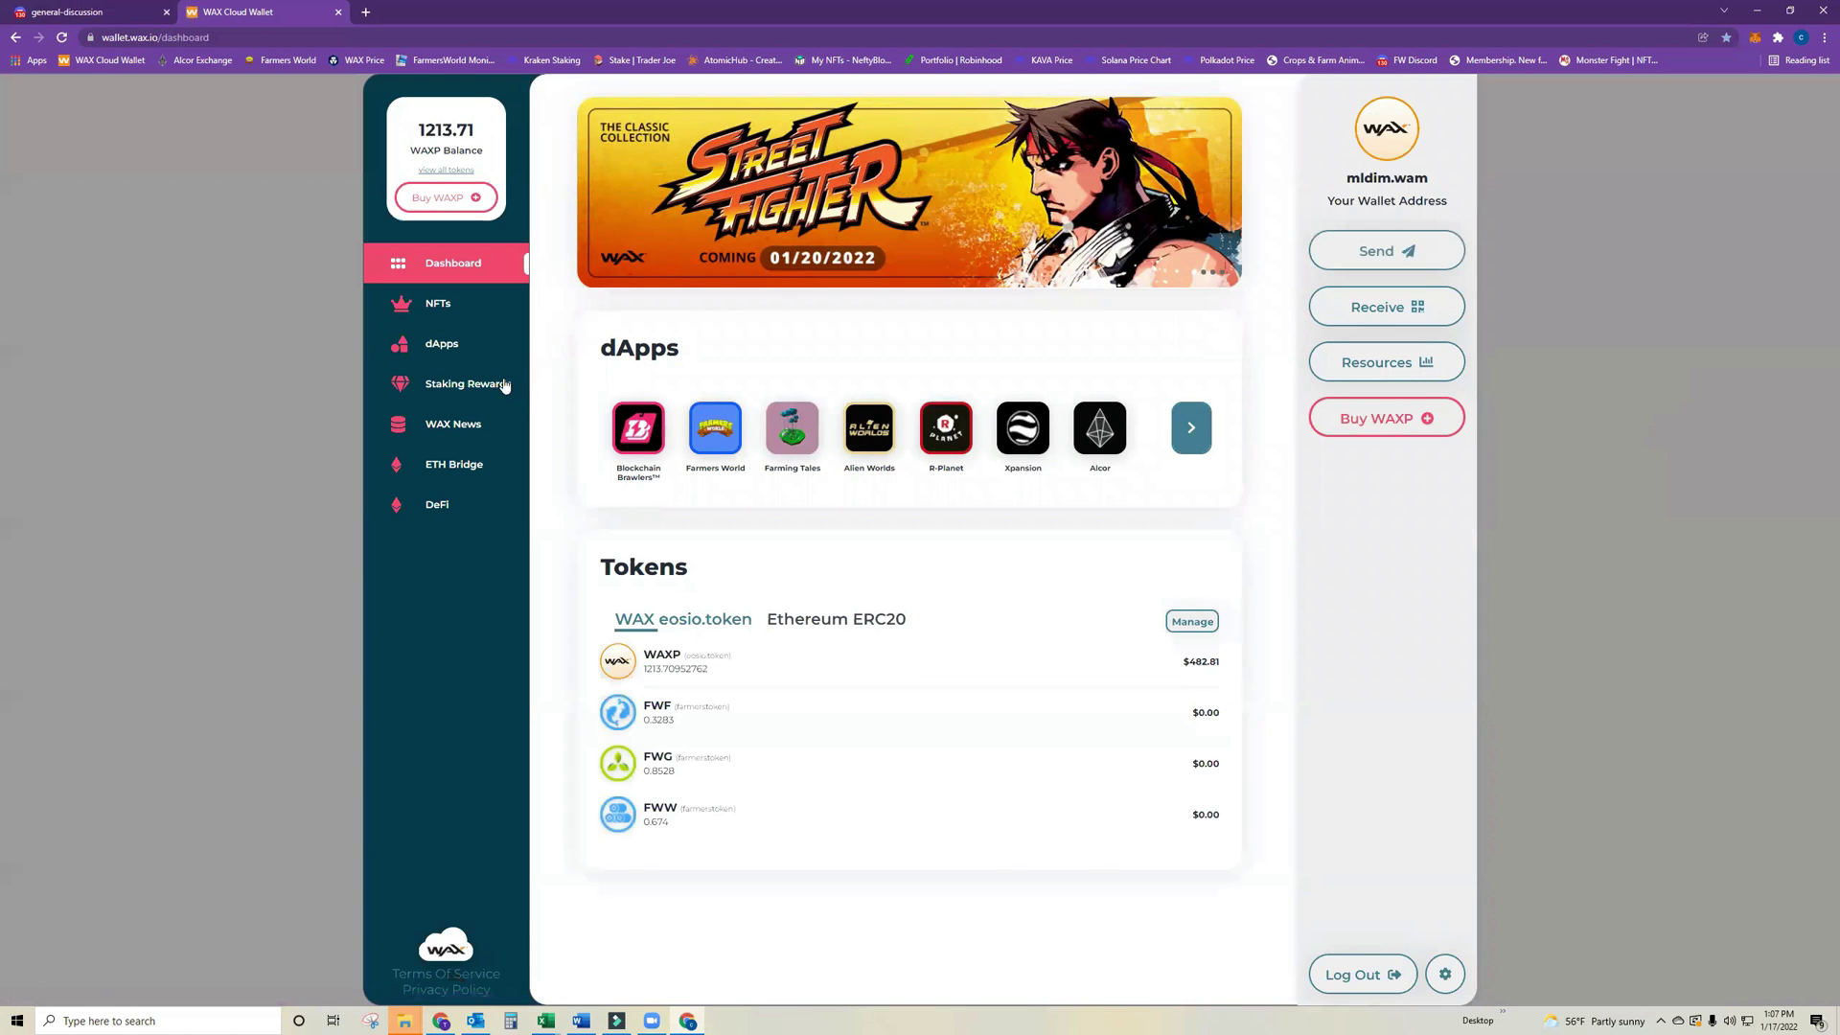
pyautogui.click(446, 345)
pyautogui.click(1063, 596)
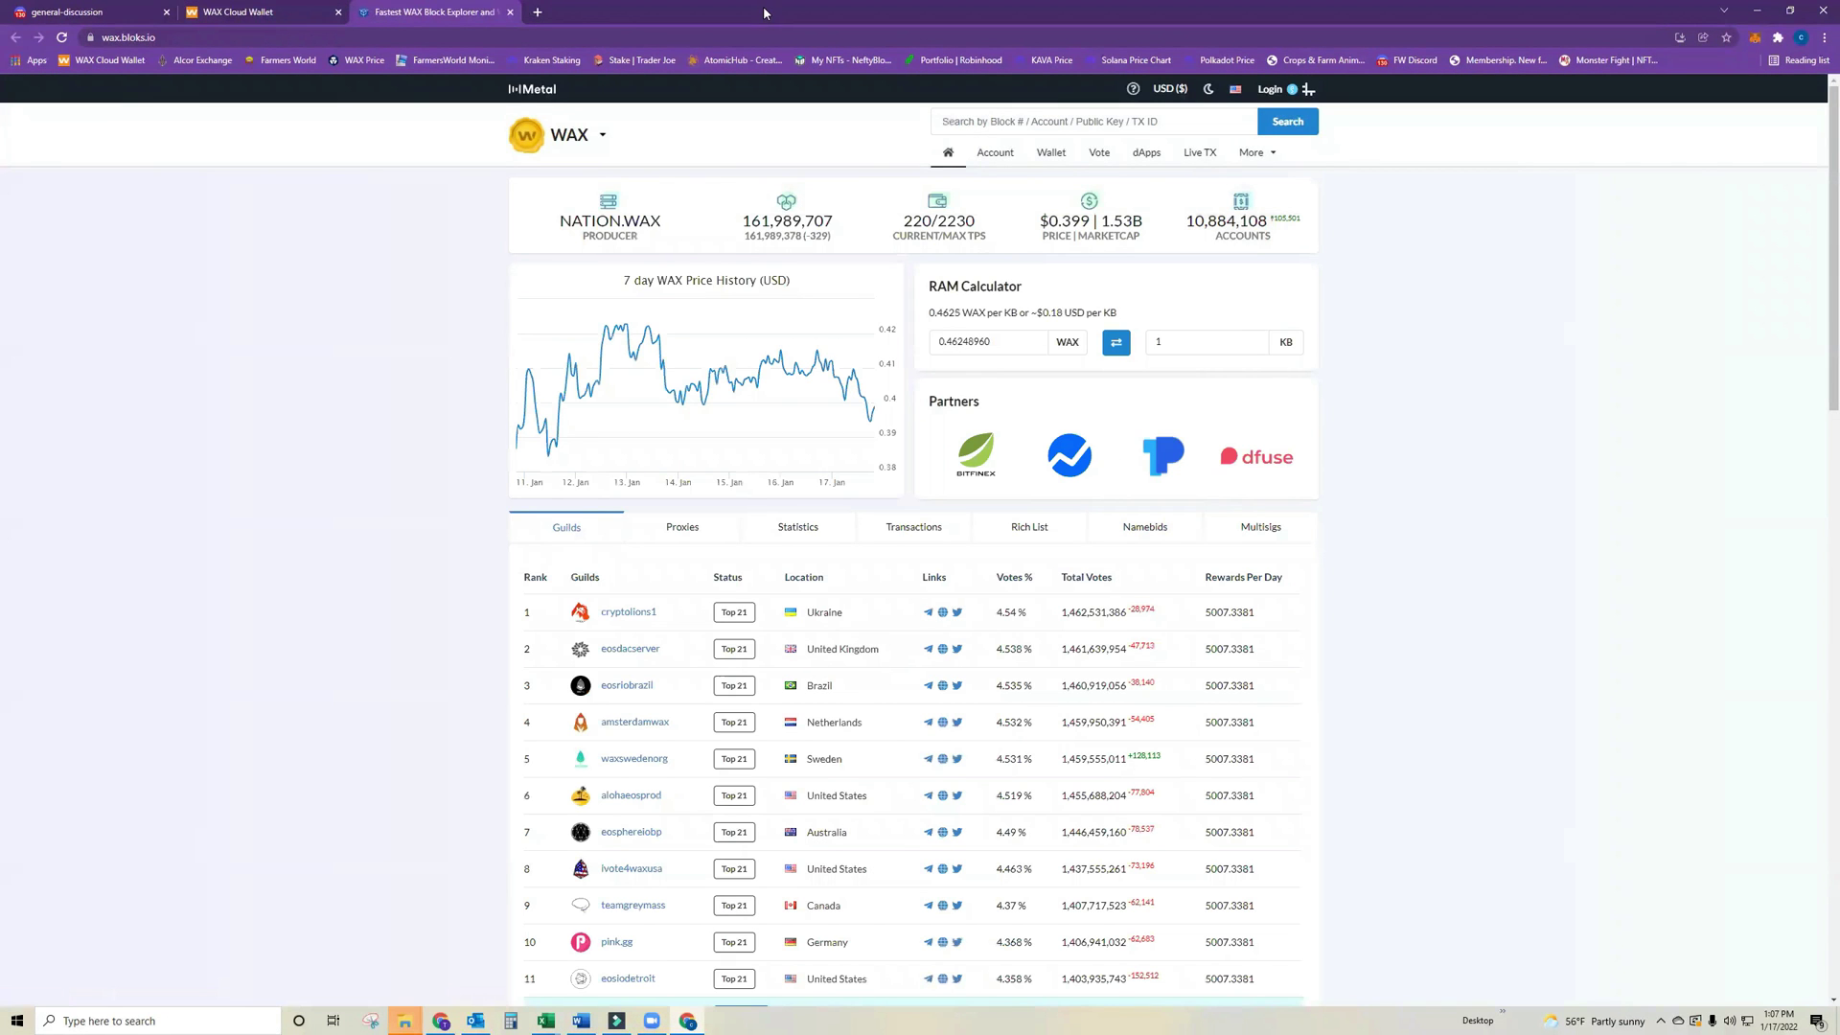
# Log in to bloks.io as the main account and paste the second account as recipient.
pyautogui.click(1270, 88)
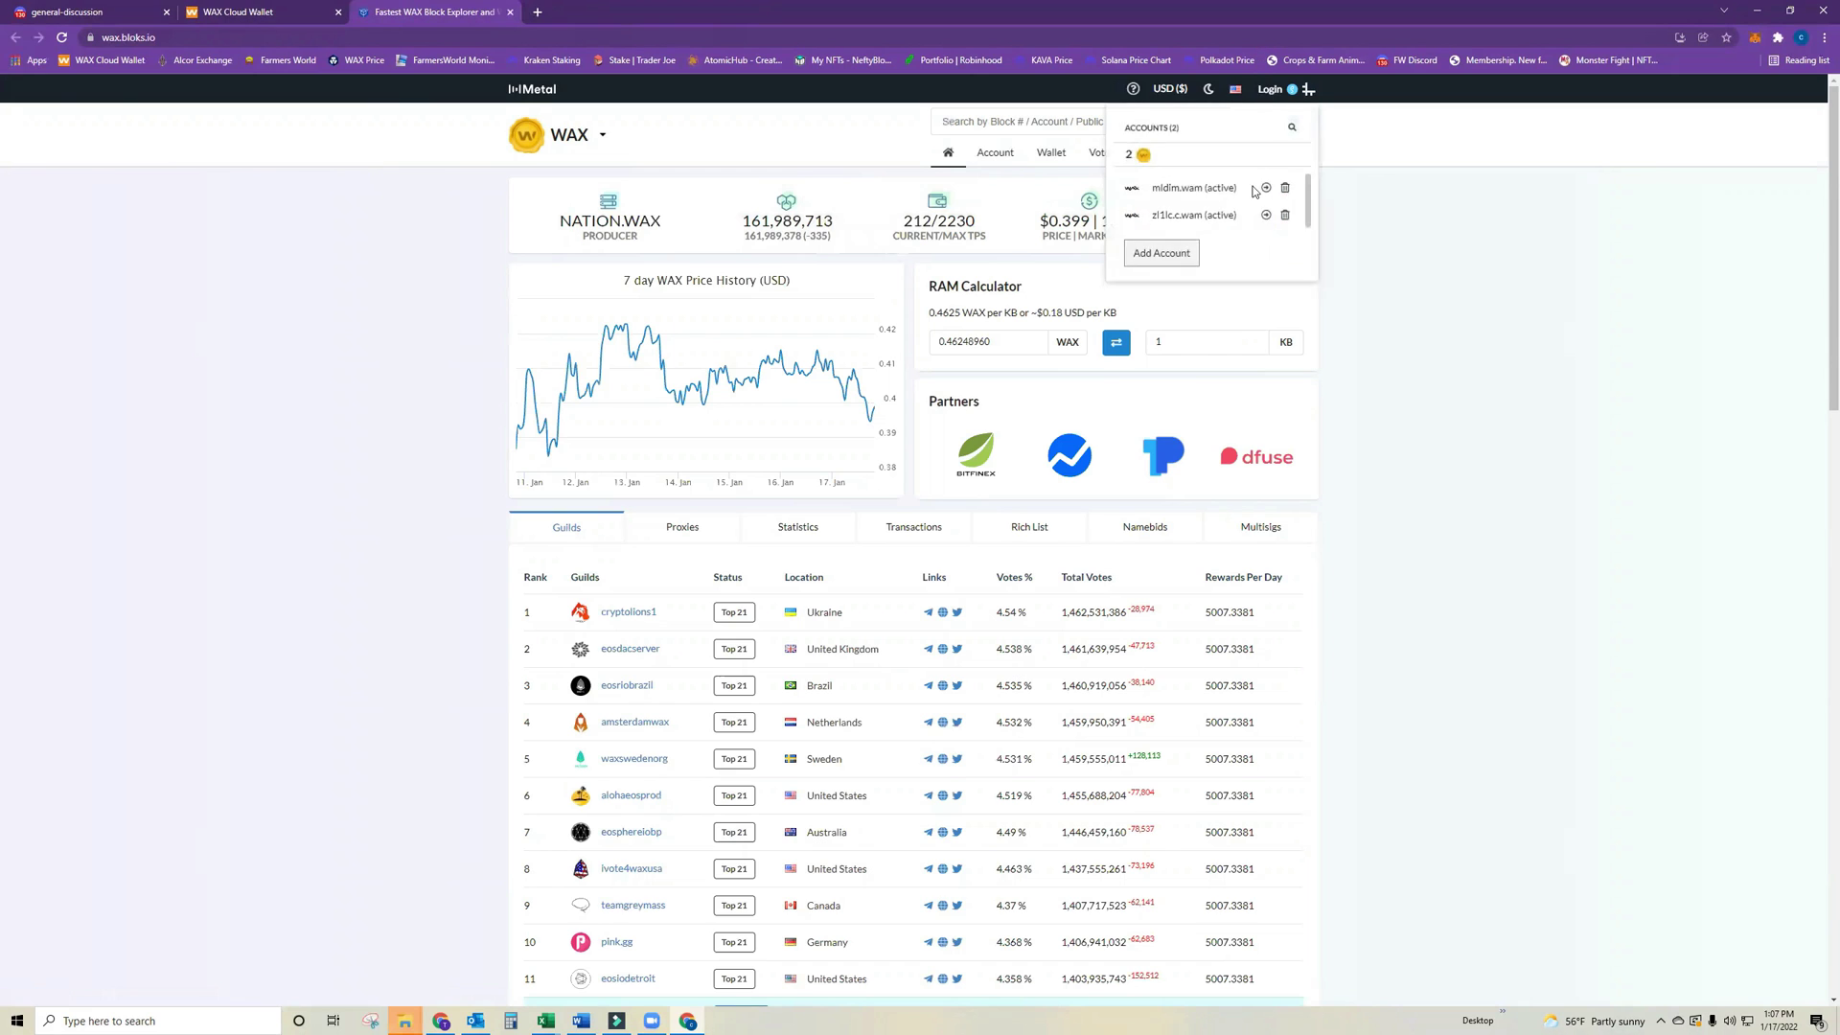
pyautogui.click(1198, 192)
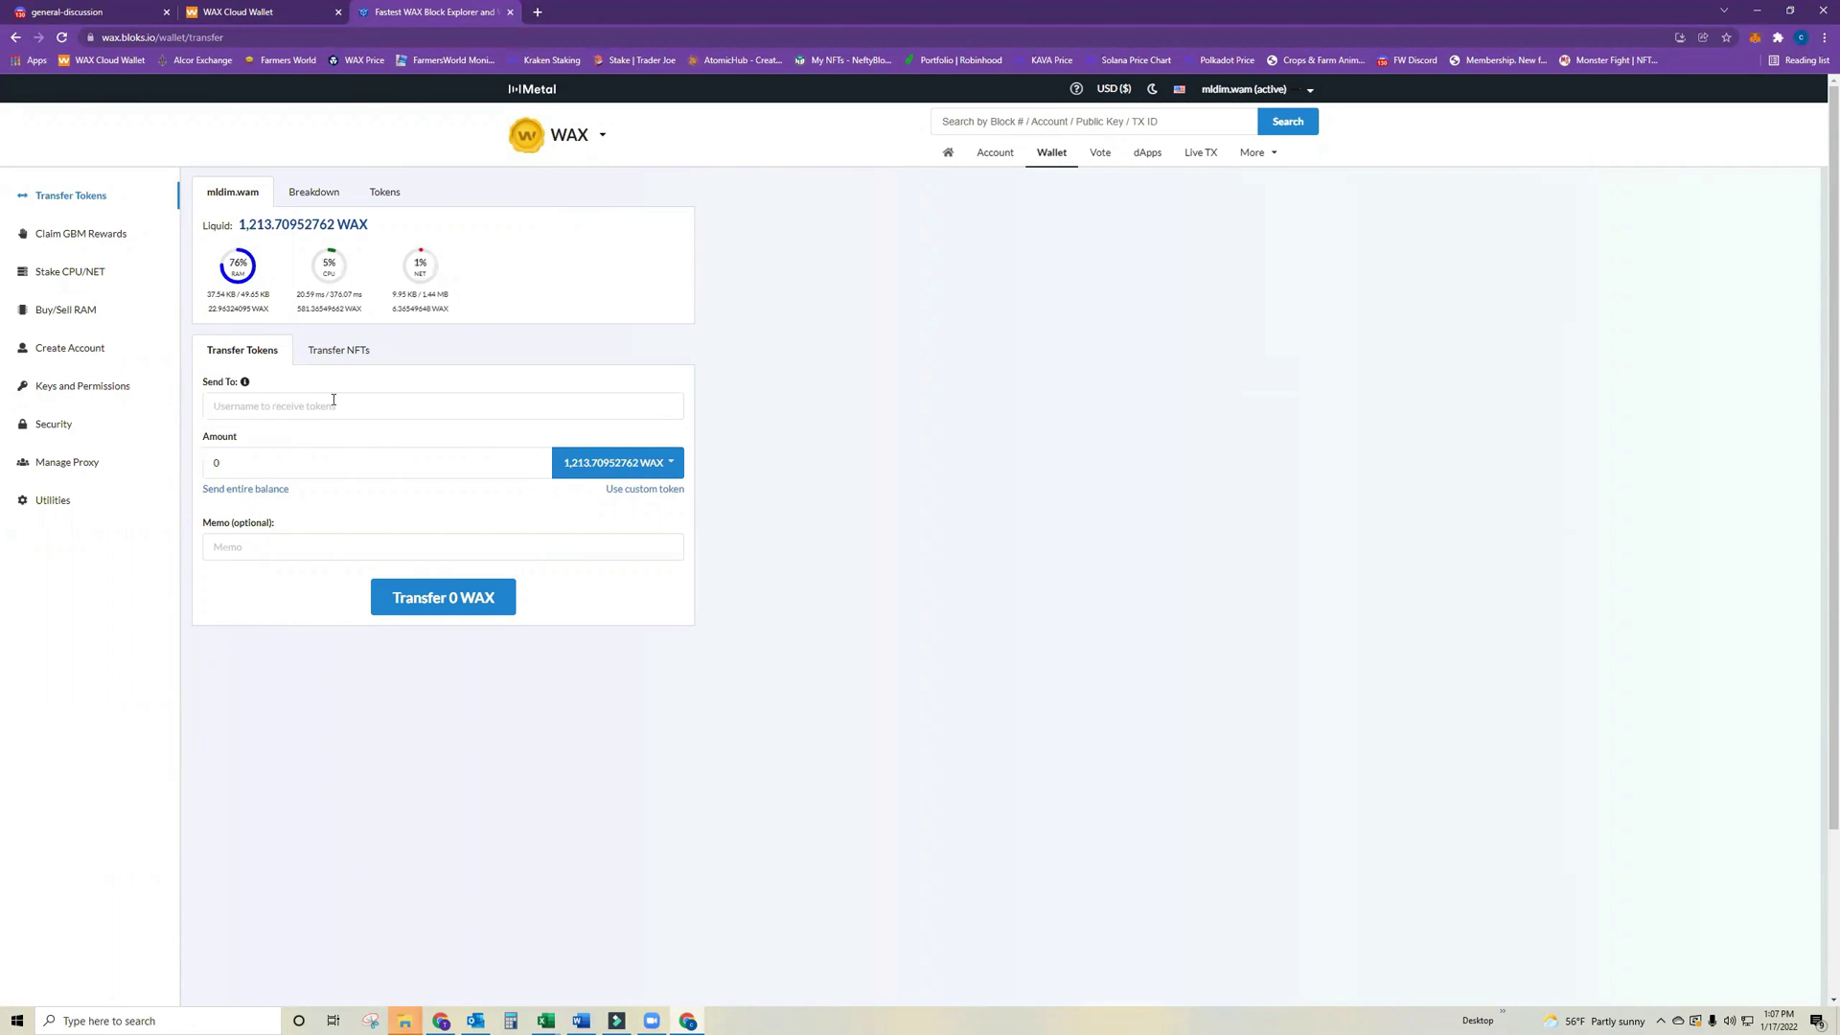
pyautogui.click(334, 399)
pyautogui.write('zl1lc.c.wam')
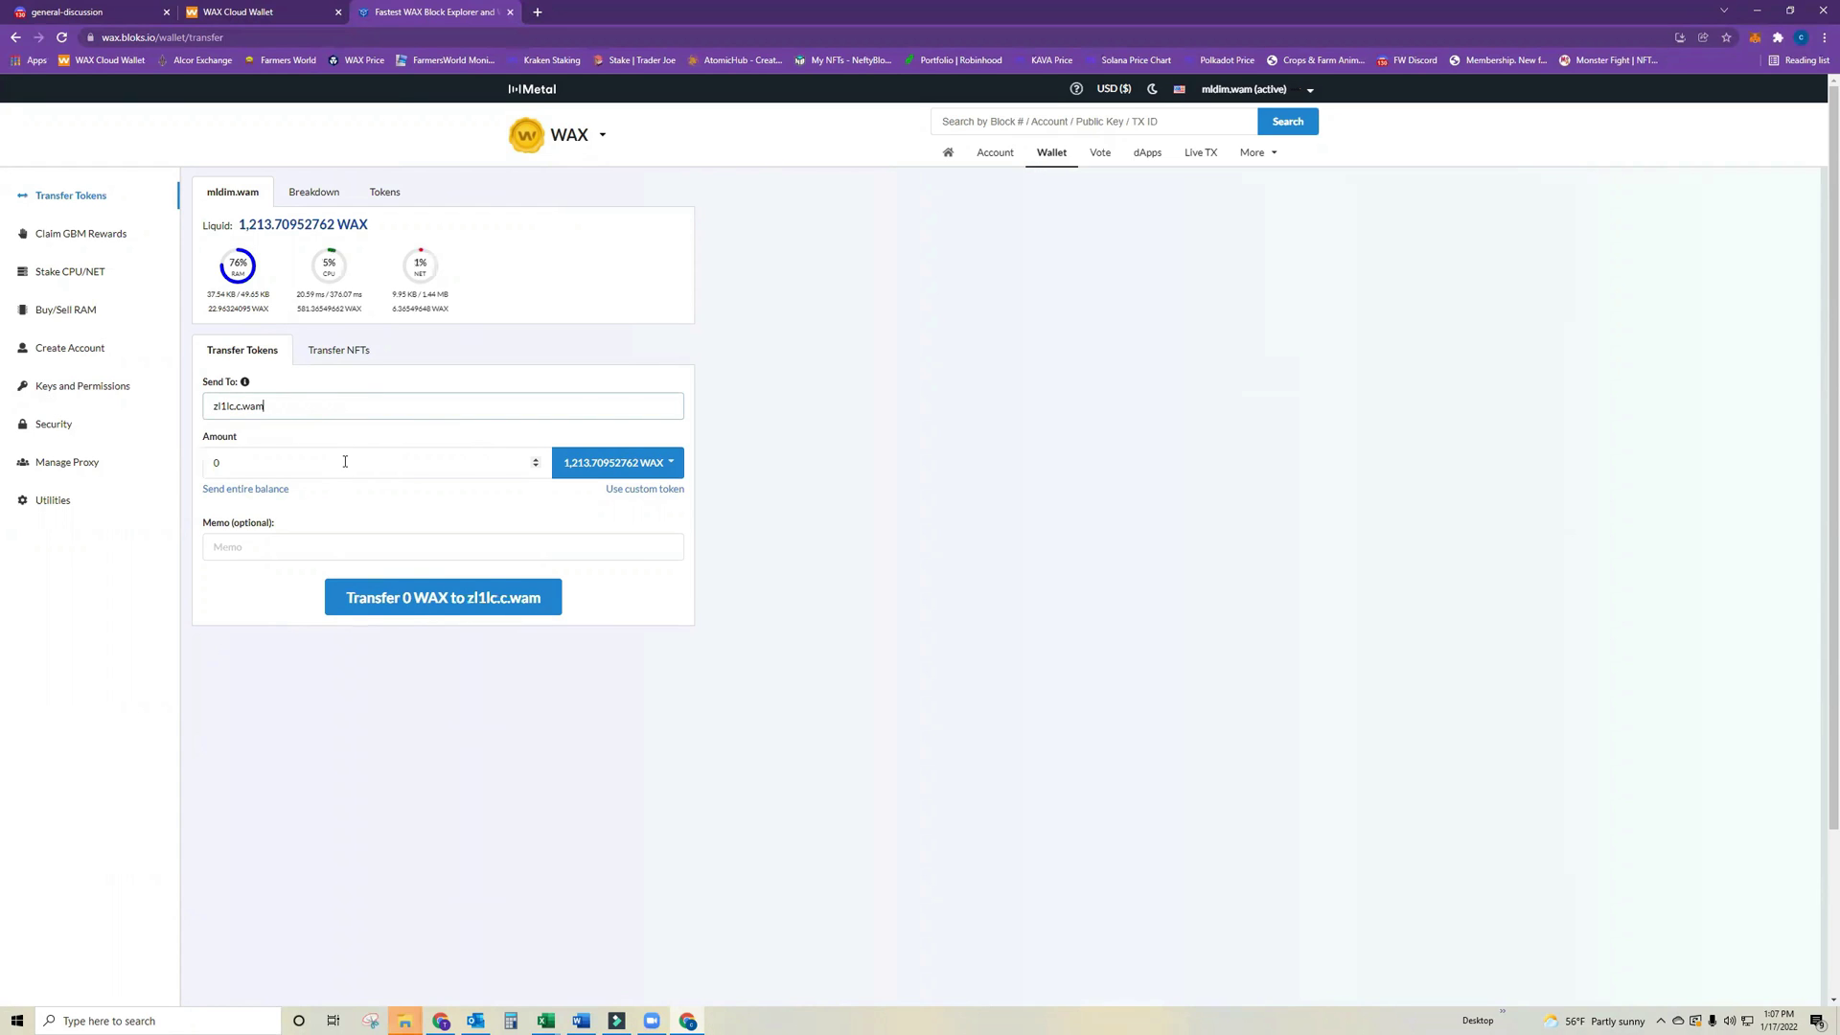
# Send 100 WAX, approve the request, and close the explorer tab.
pyautogui.click(343, 467)
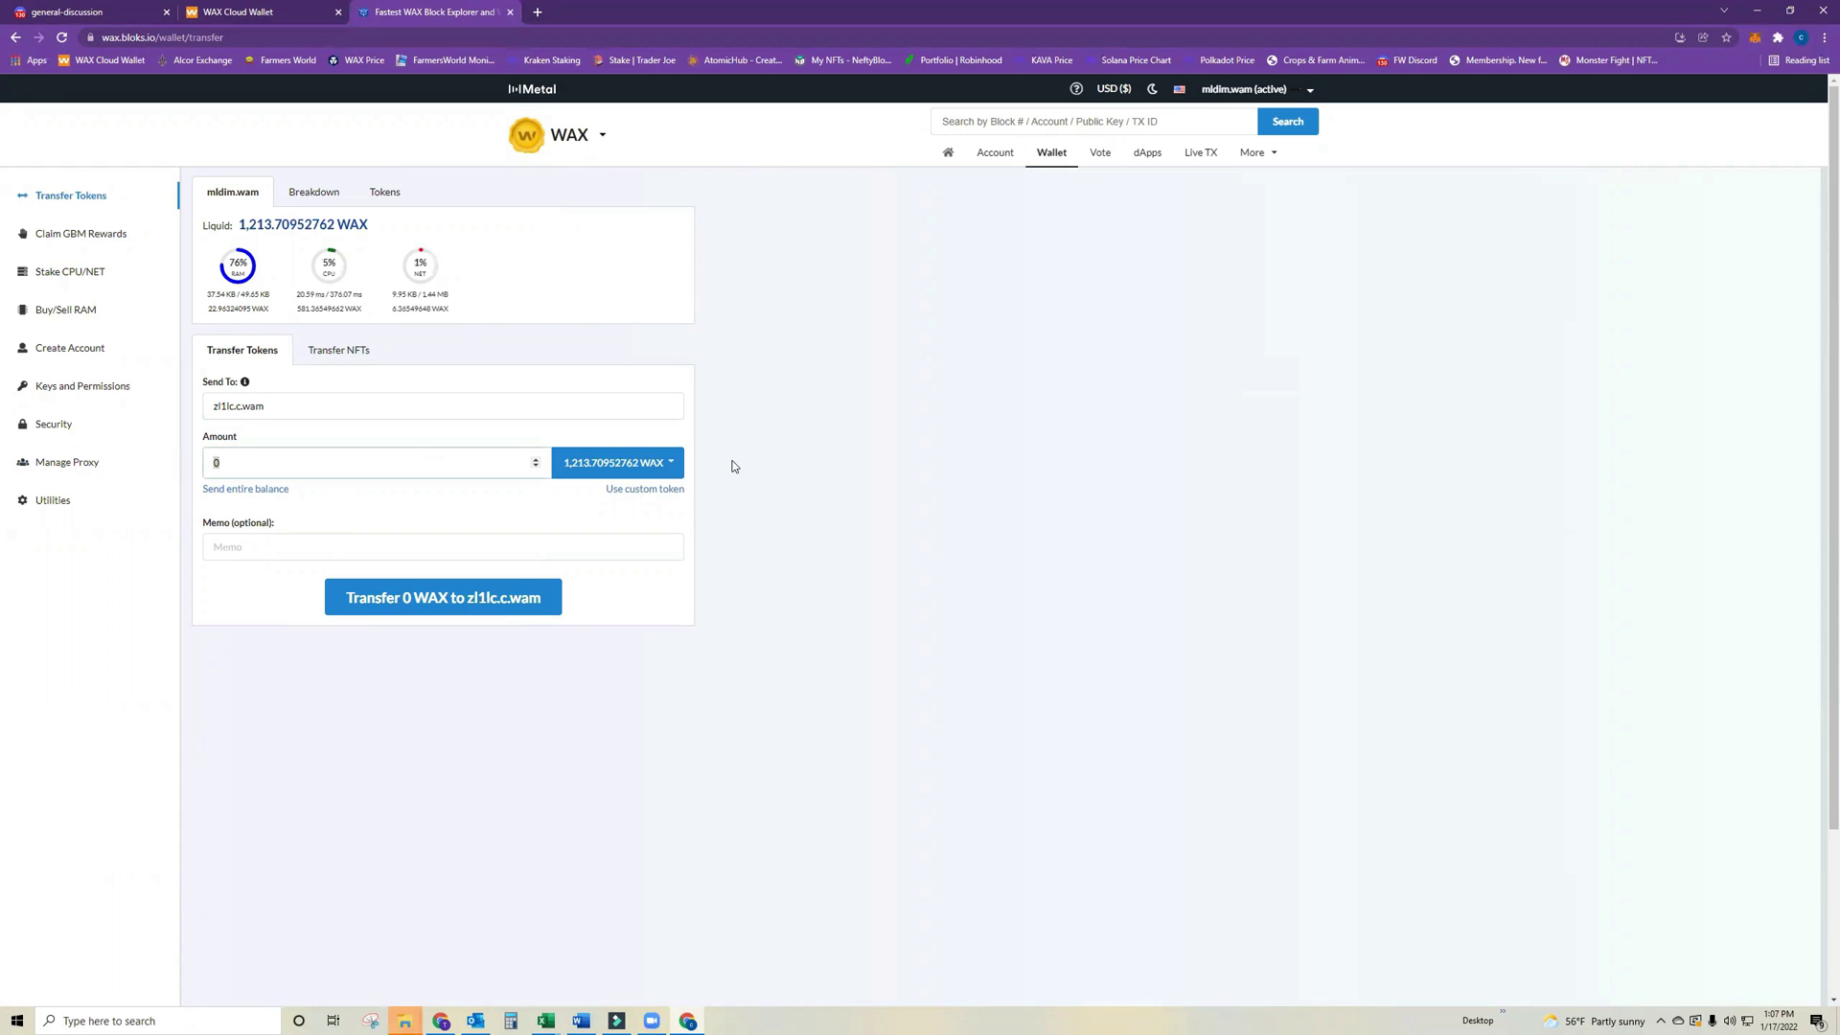
pyautogui.write('100')
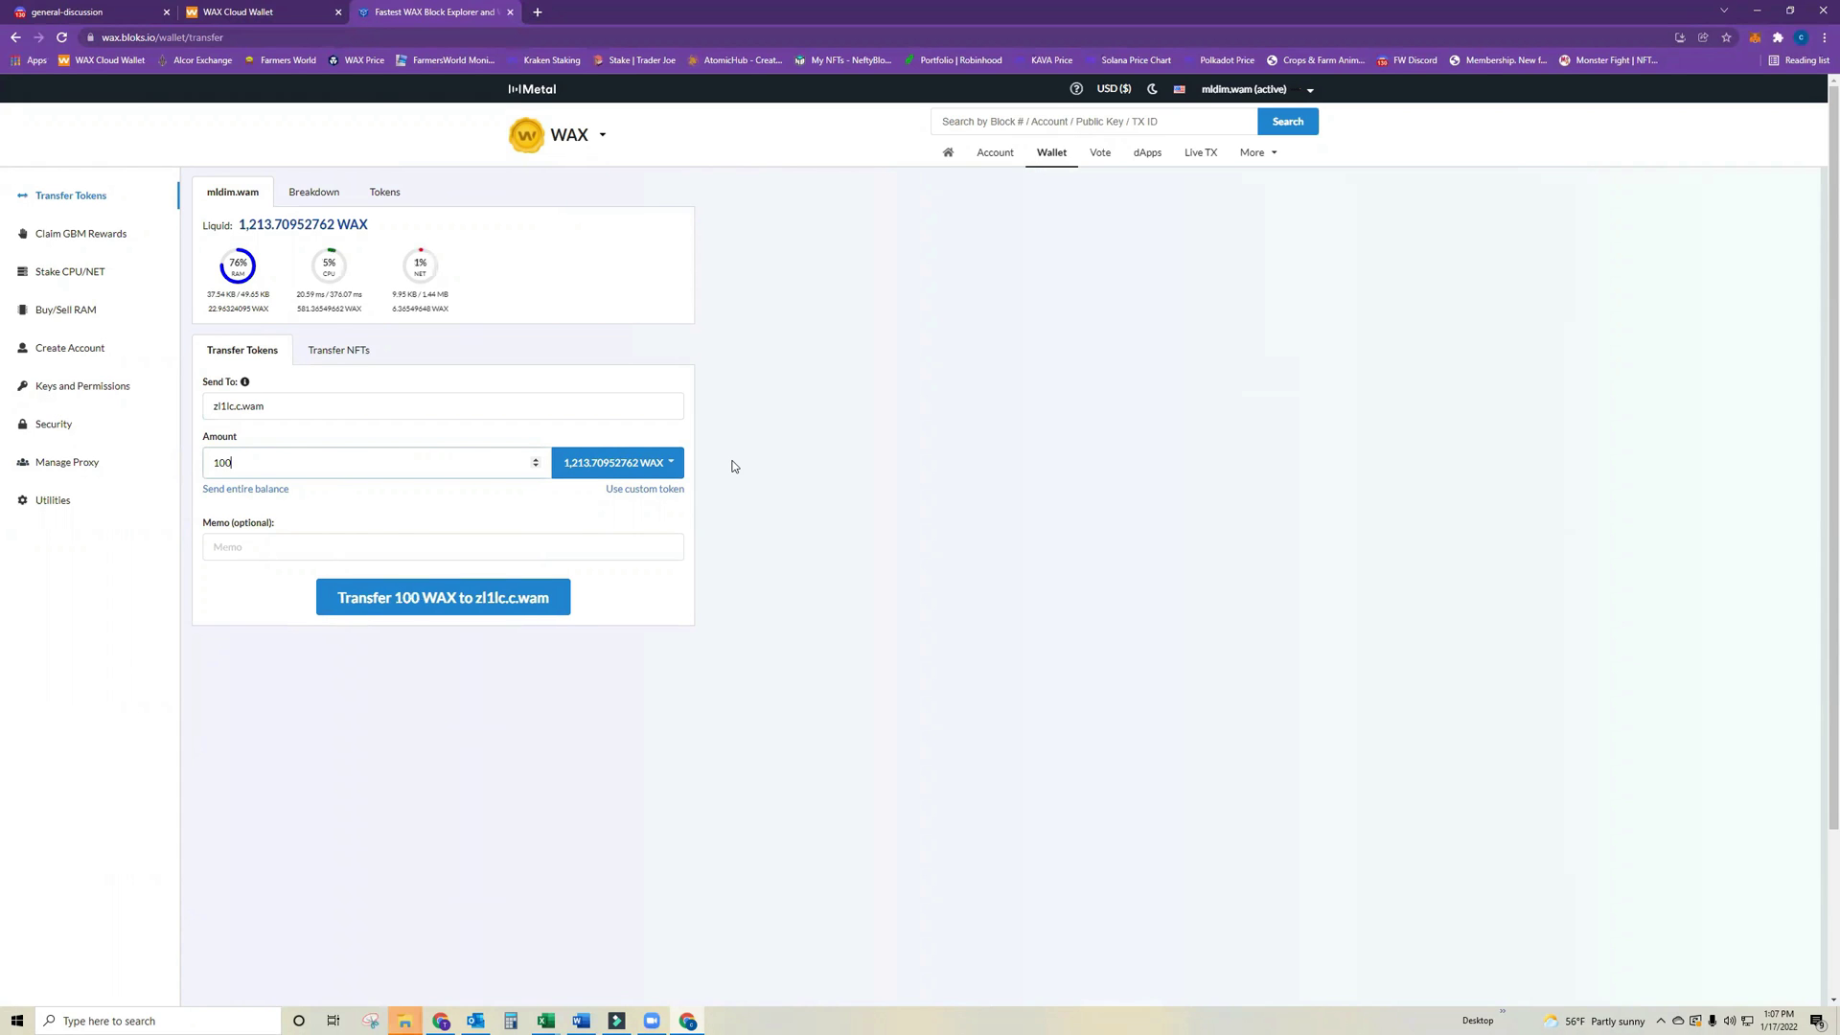
pyautogui.click(501, 604)
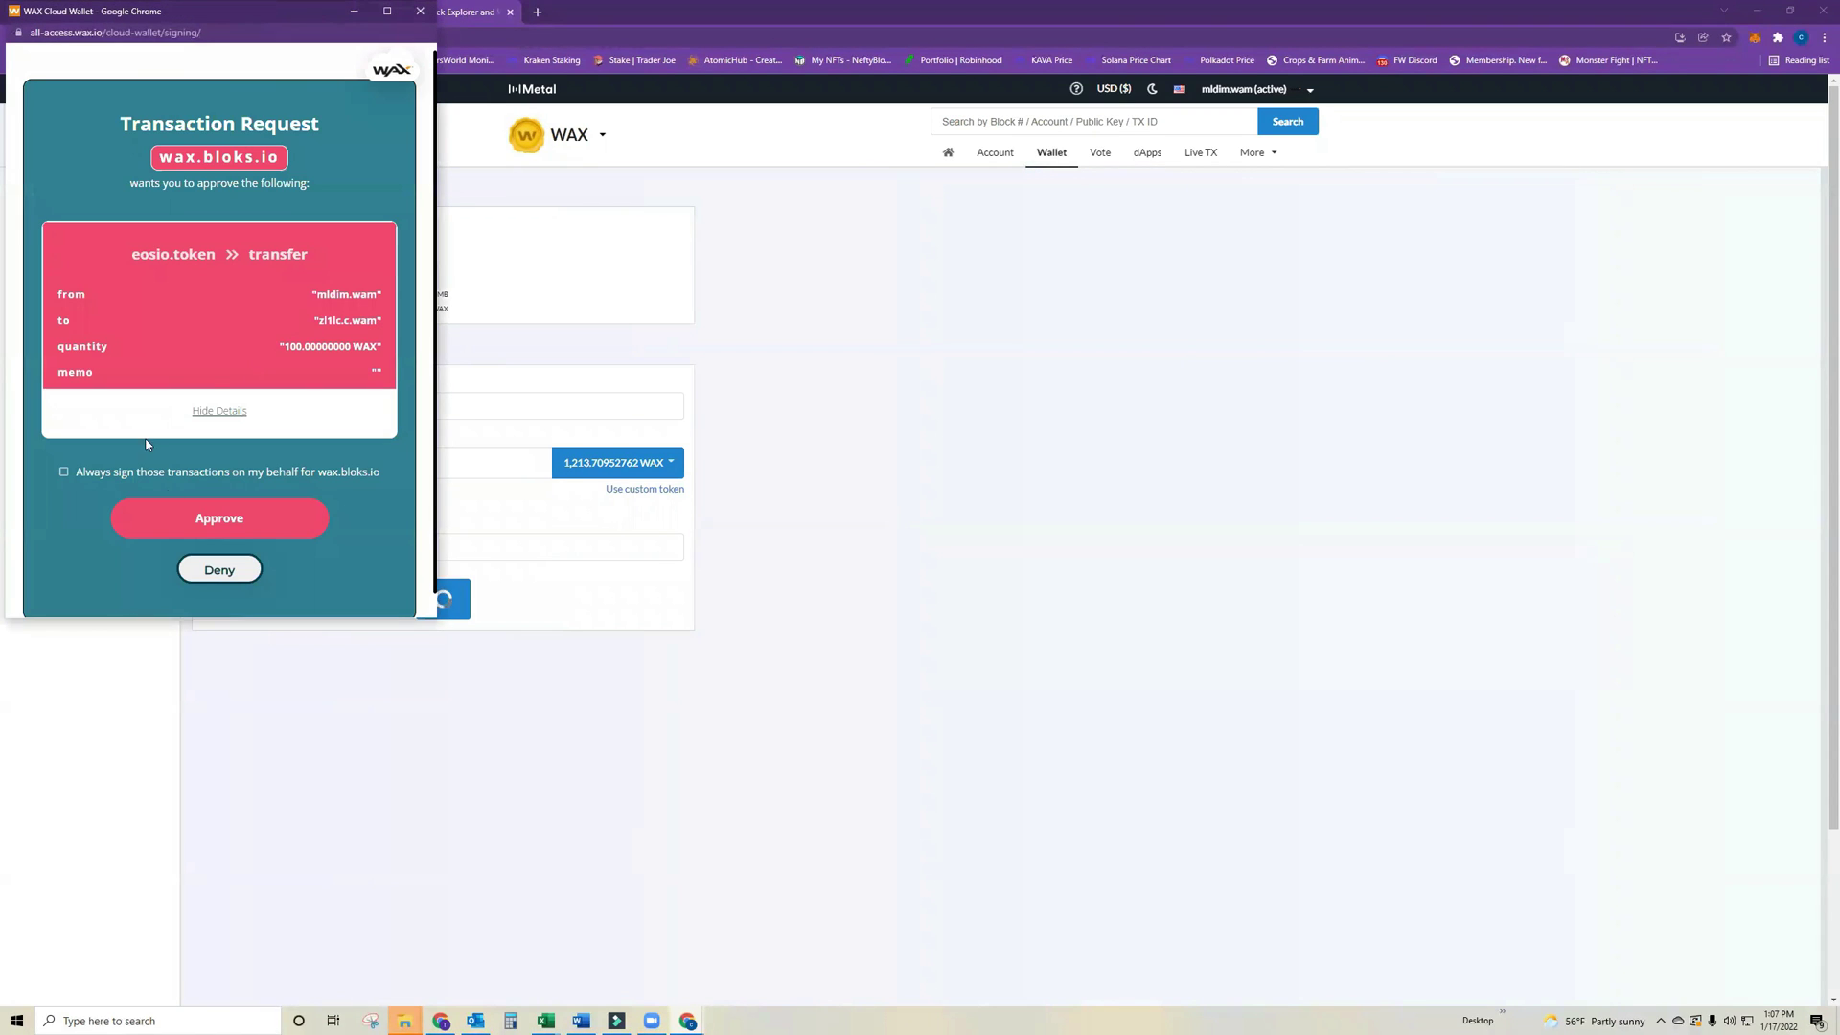
pyautogui.click(227, 509)
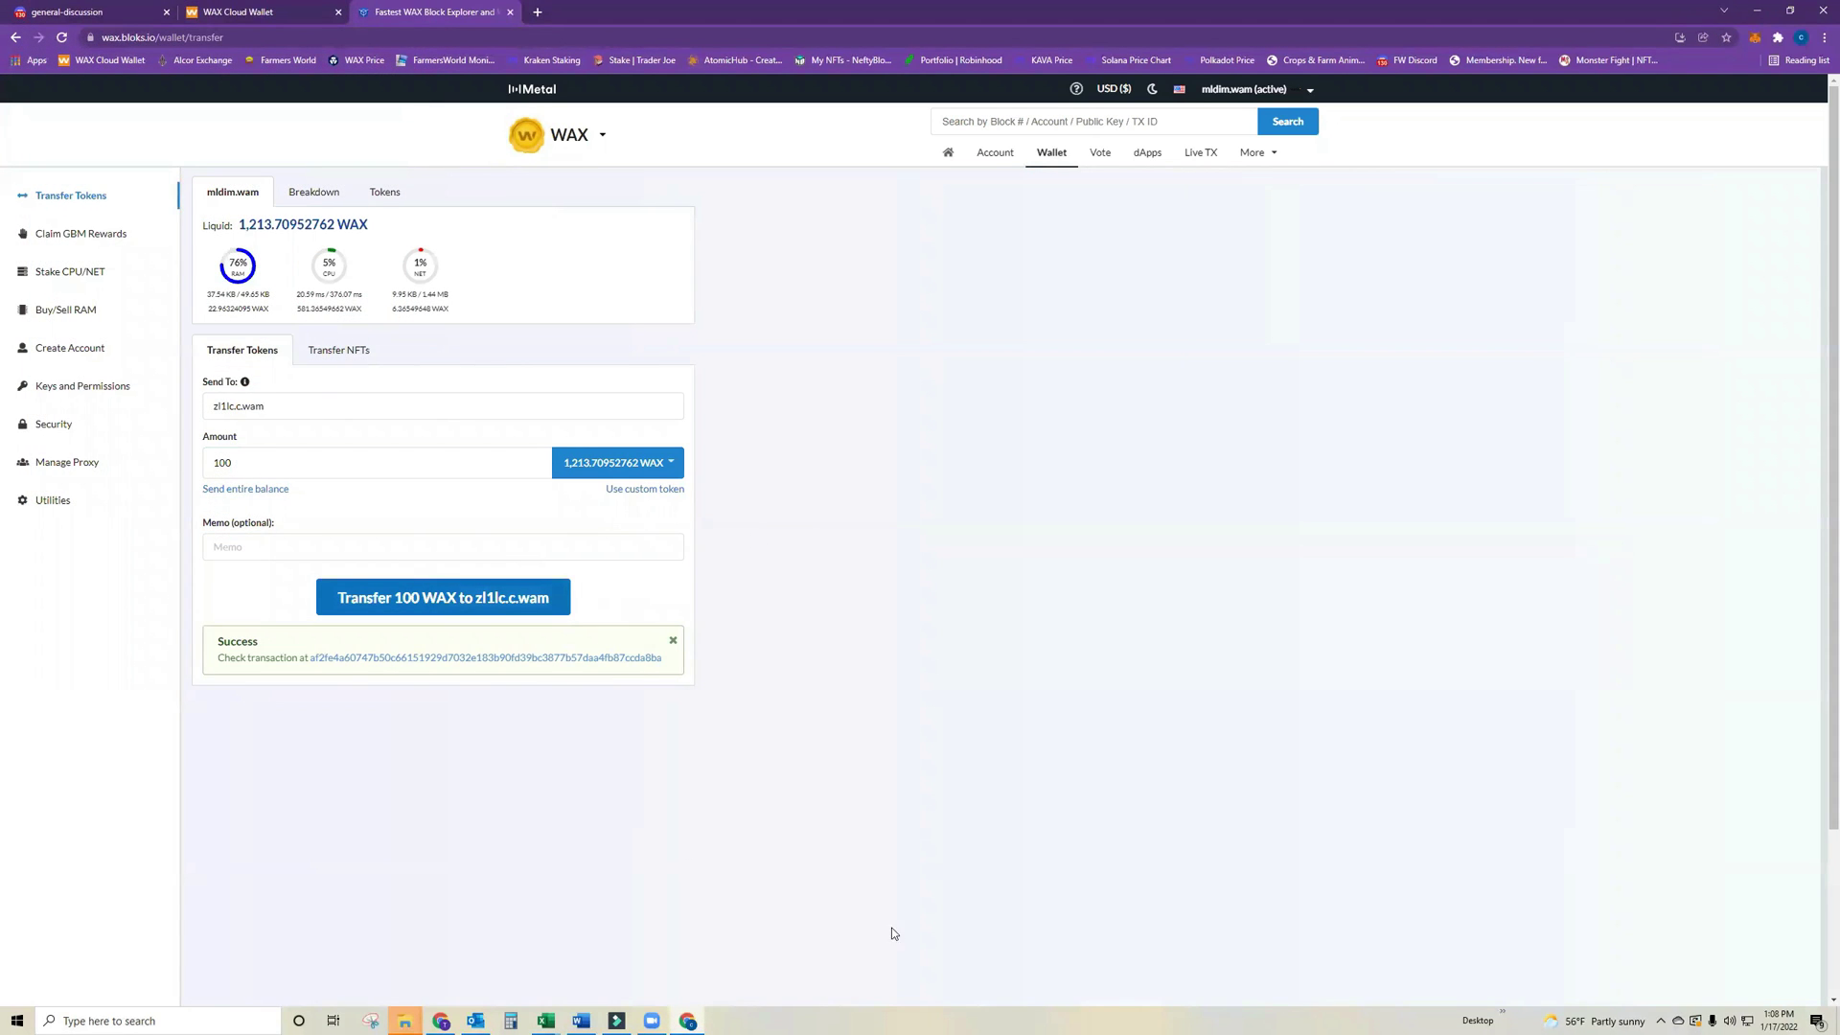
pyautogui.click(507, 11)
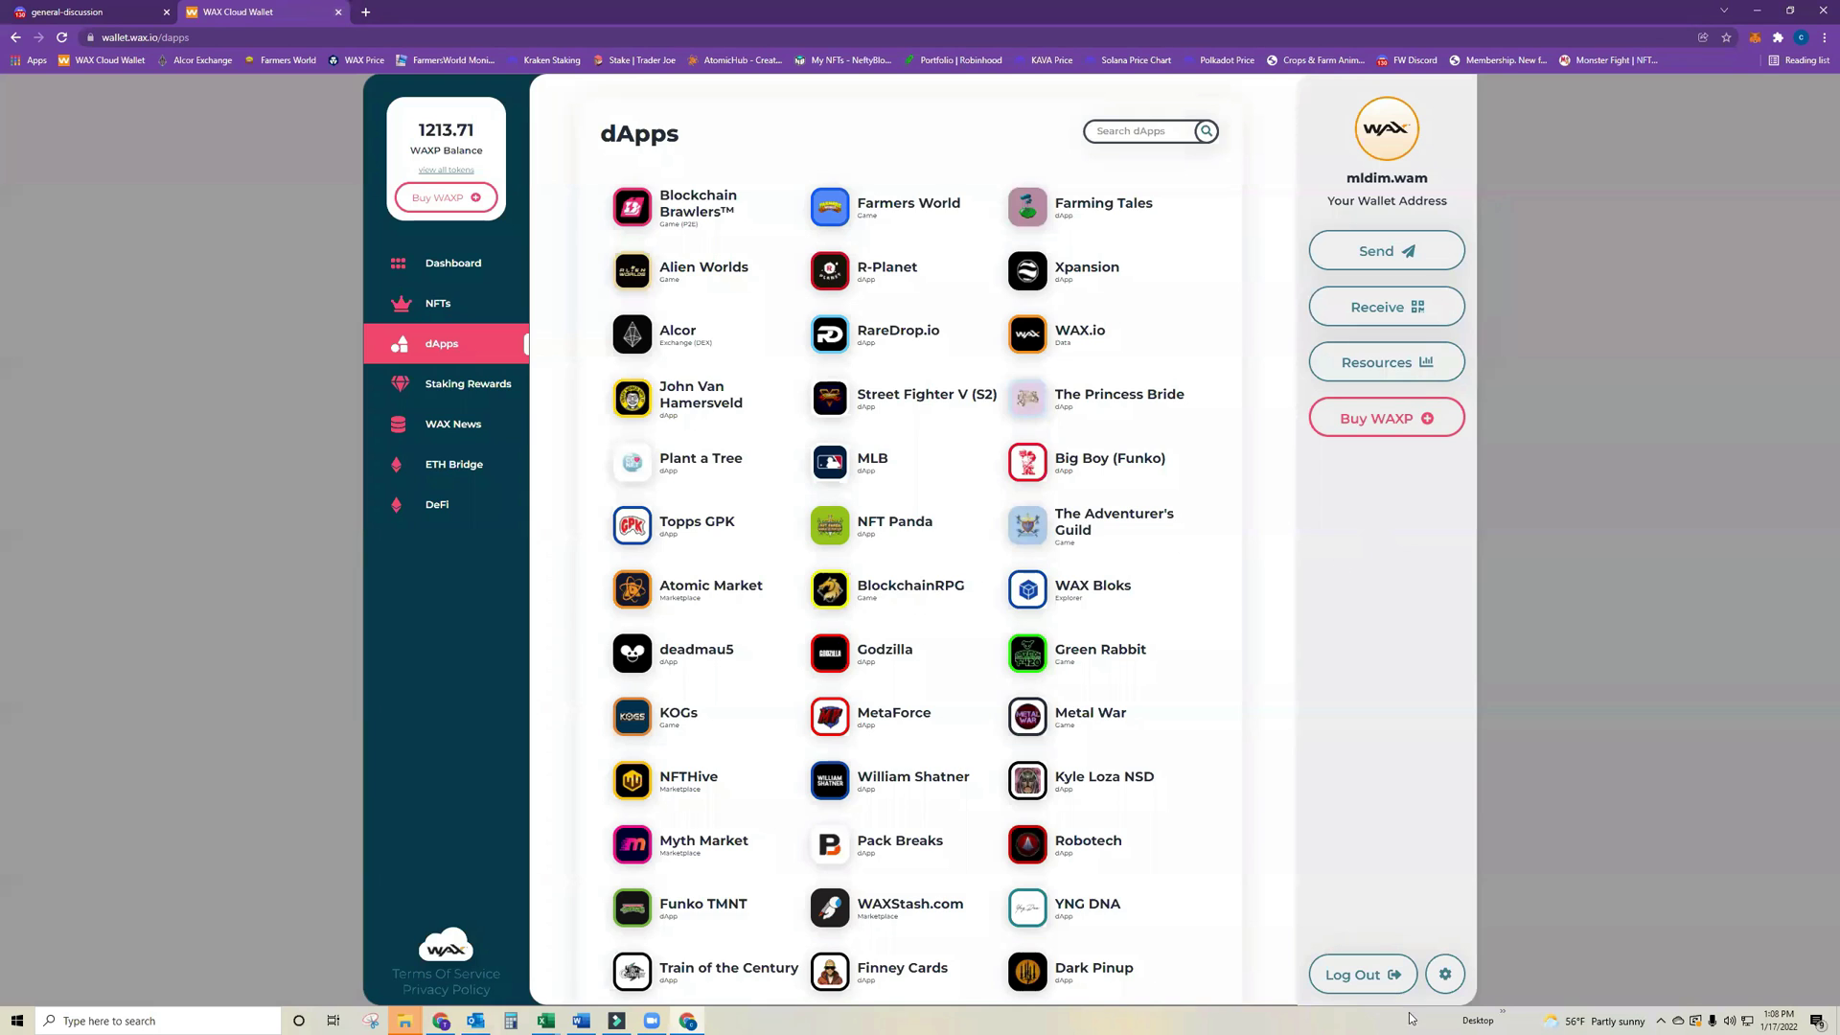
# Log out of the main account and open Staking Rewards for the second account holding 100 WAXP.
pyautogui.click(1364, 974)
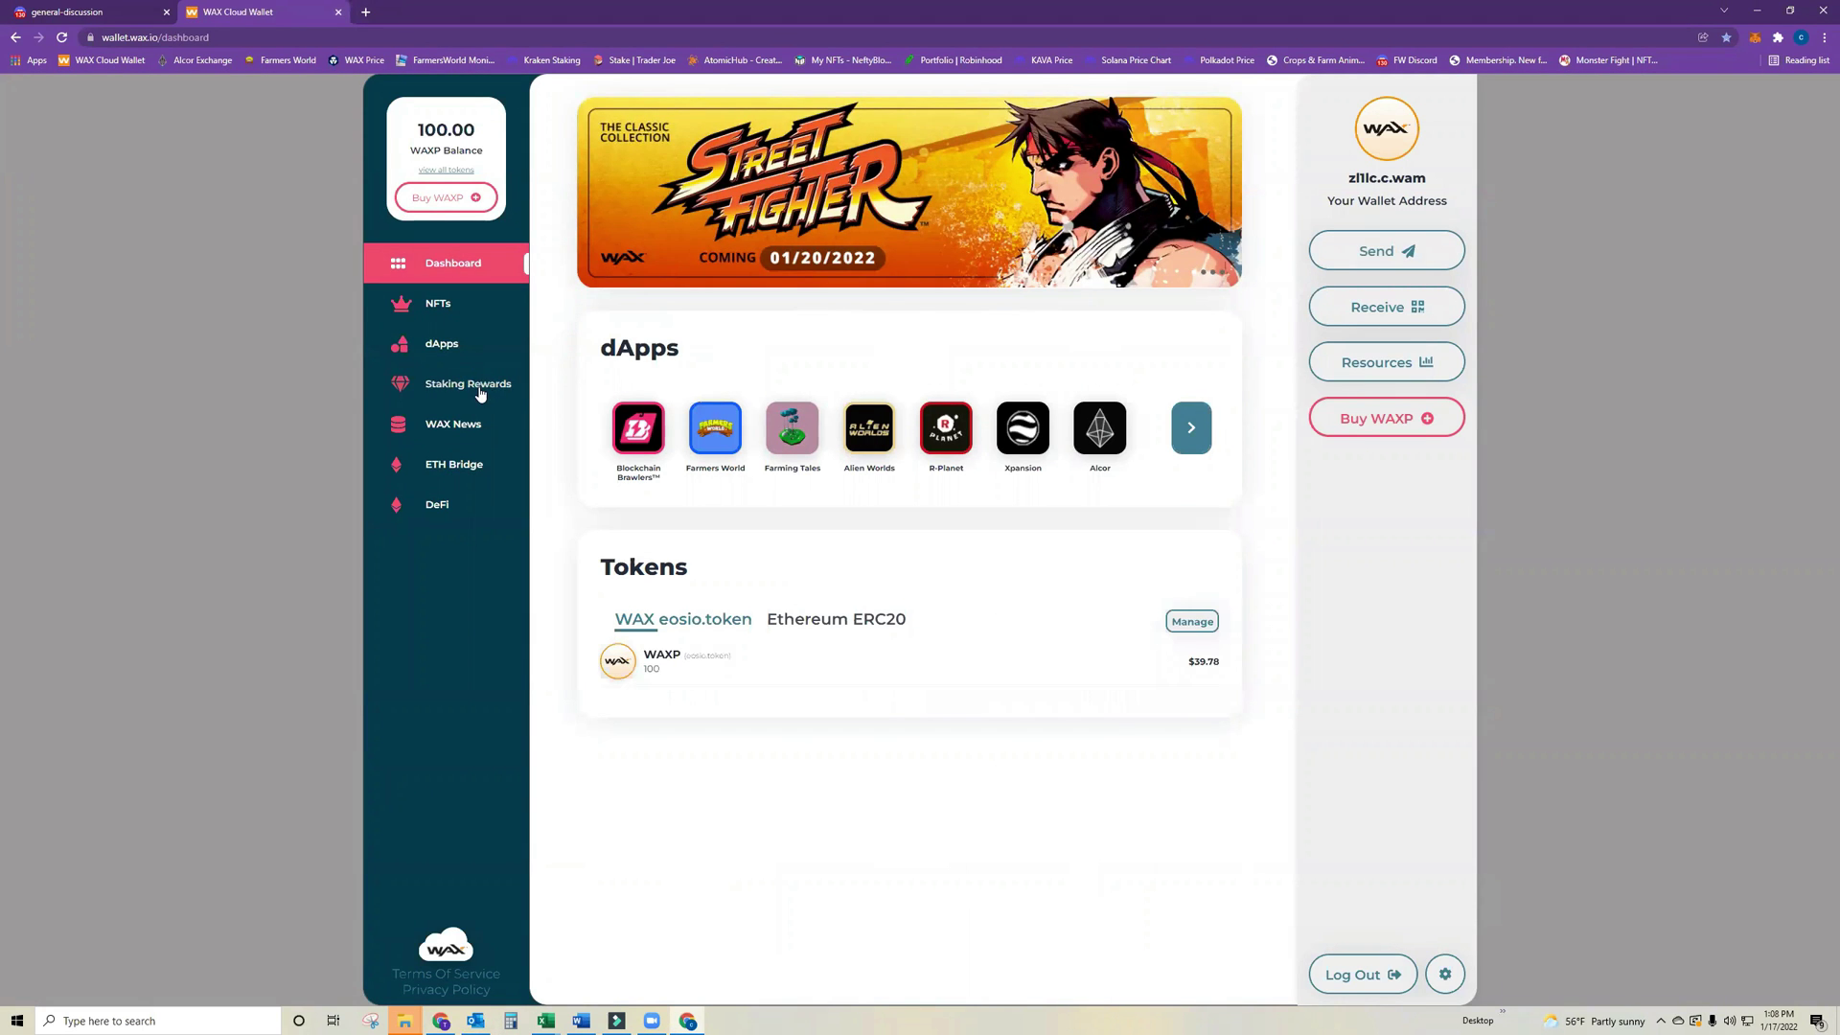
pyautogui.click(475, 385)
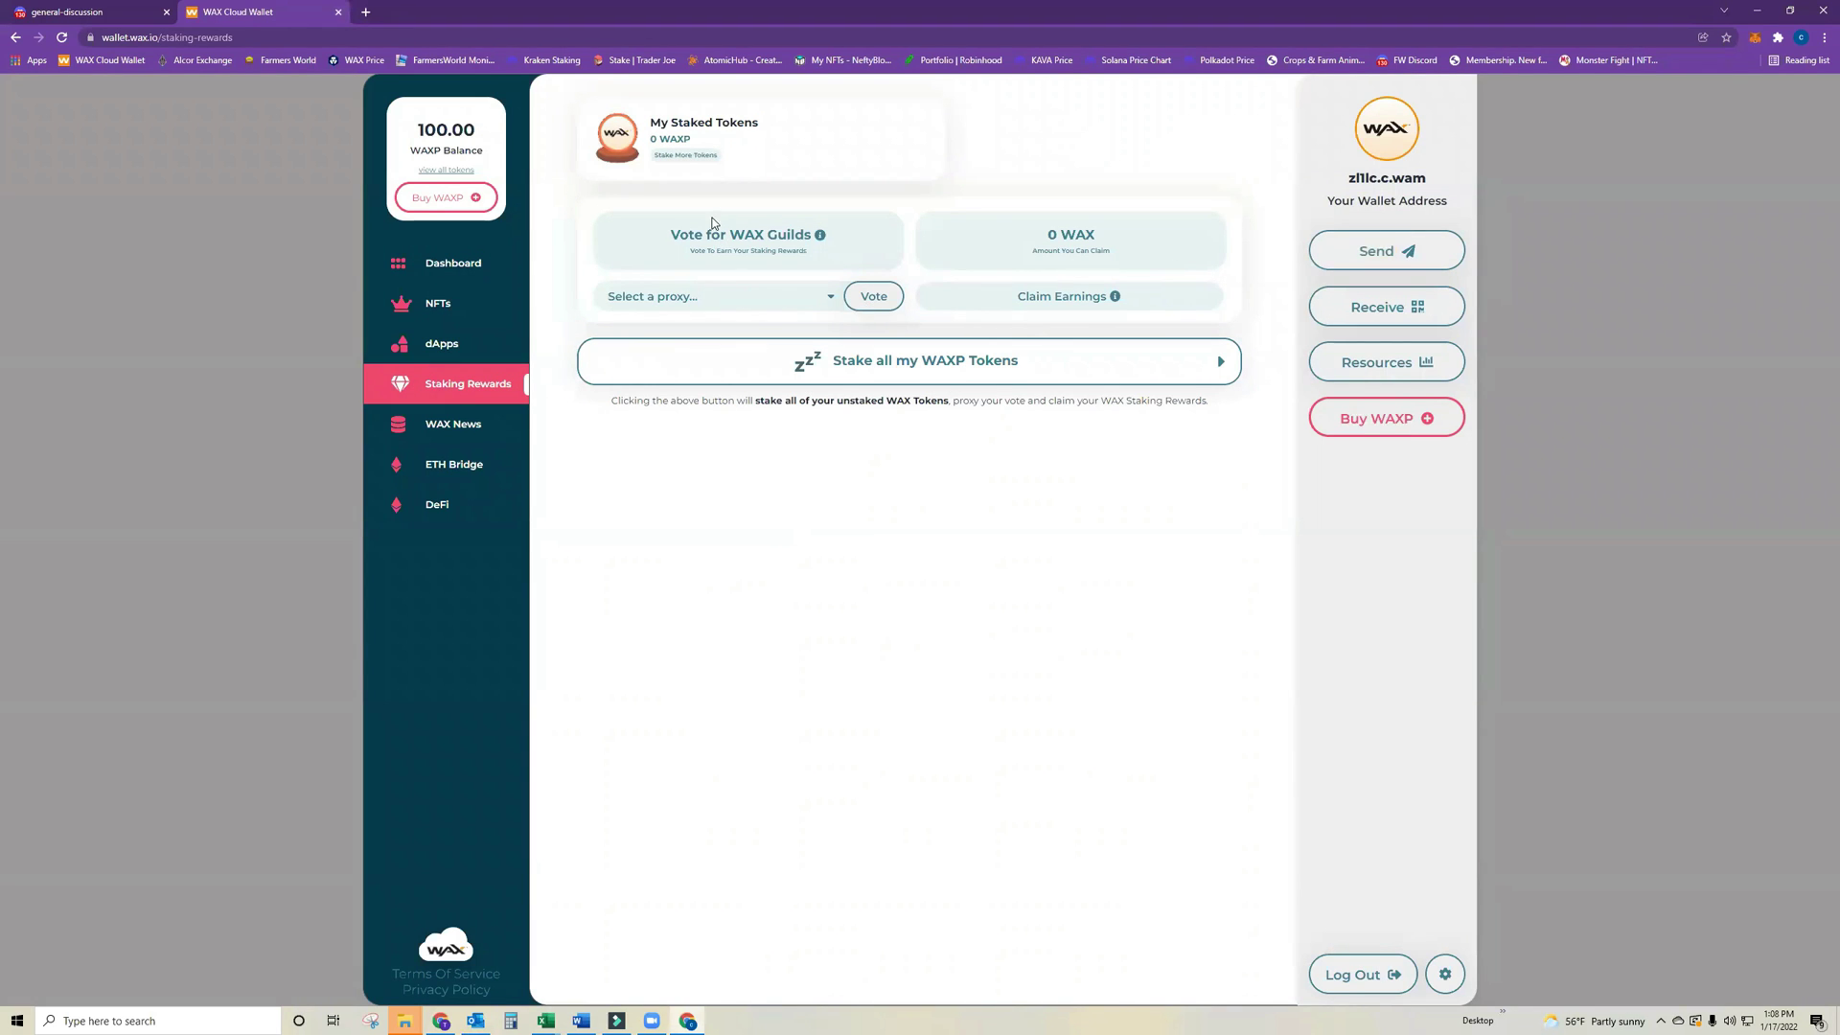
# Stake 25 WAXP for CPU and approve the transaction in the WAX popup.
pyautogui.click(682, 155)
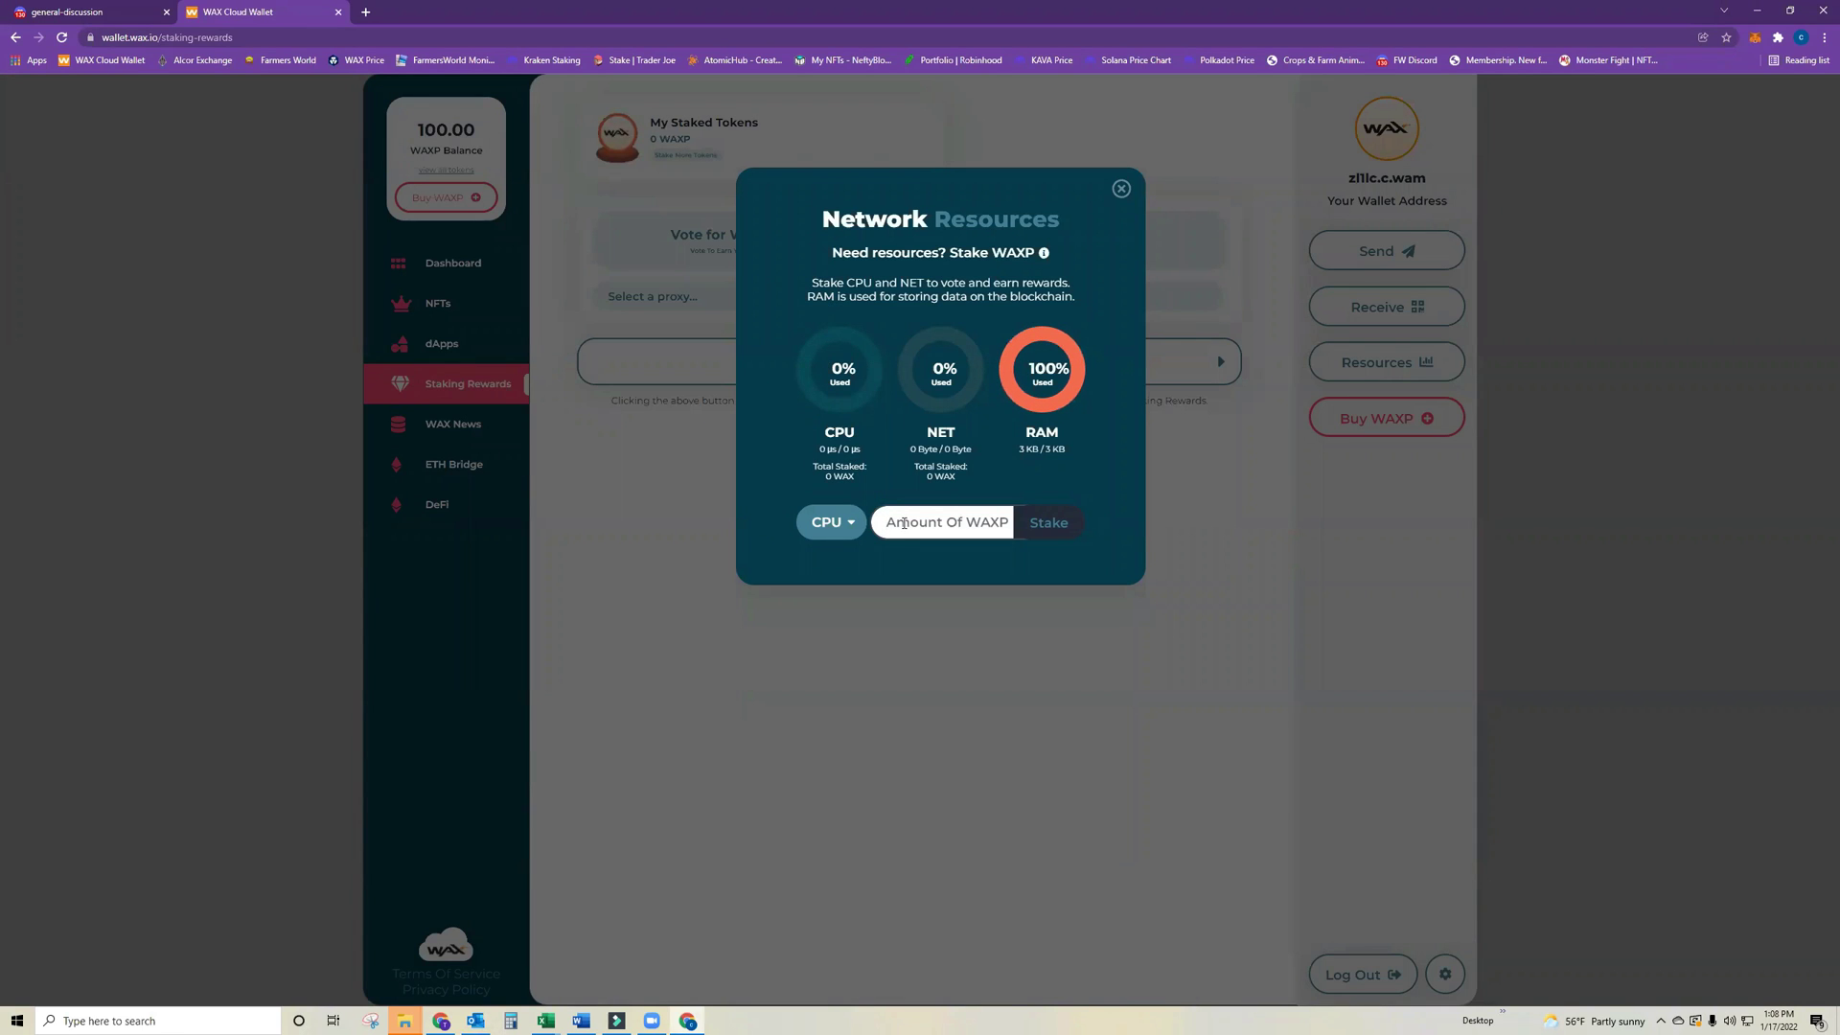
pyautogui.write('25')
pyautogui.click(1051, 525)
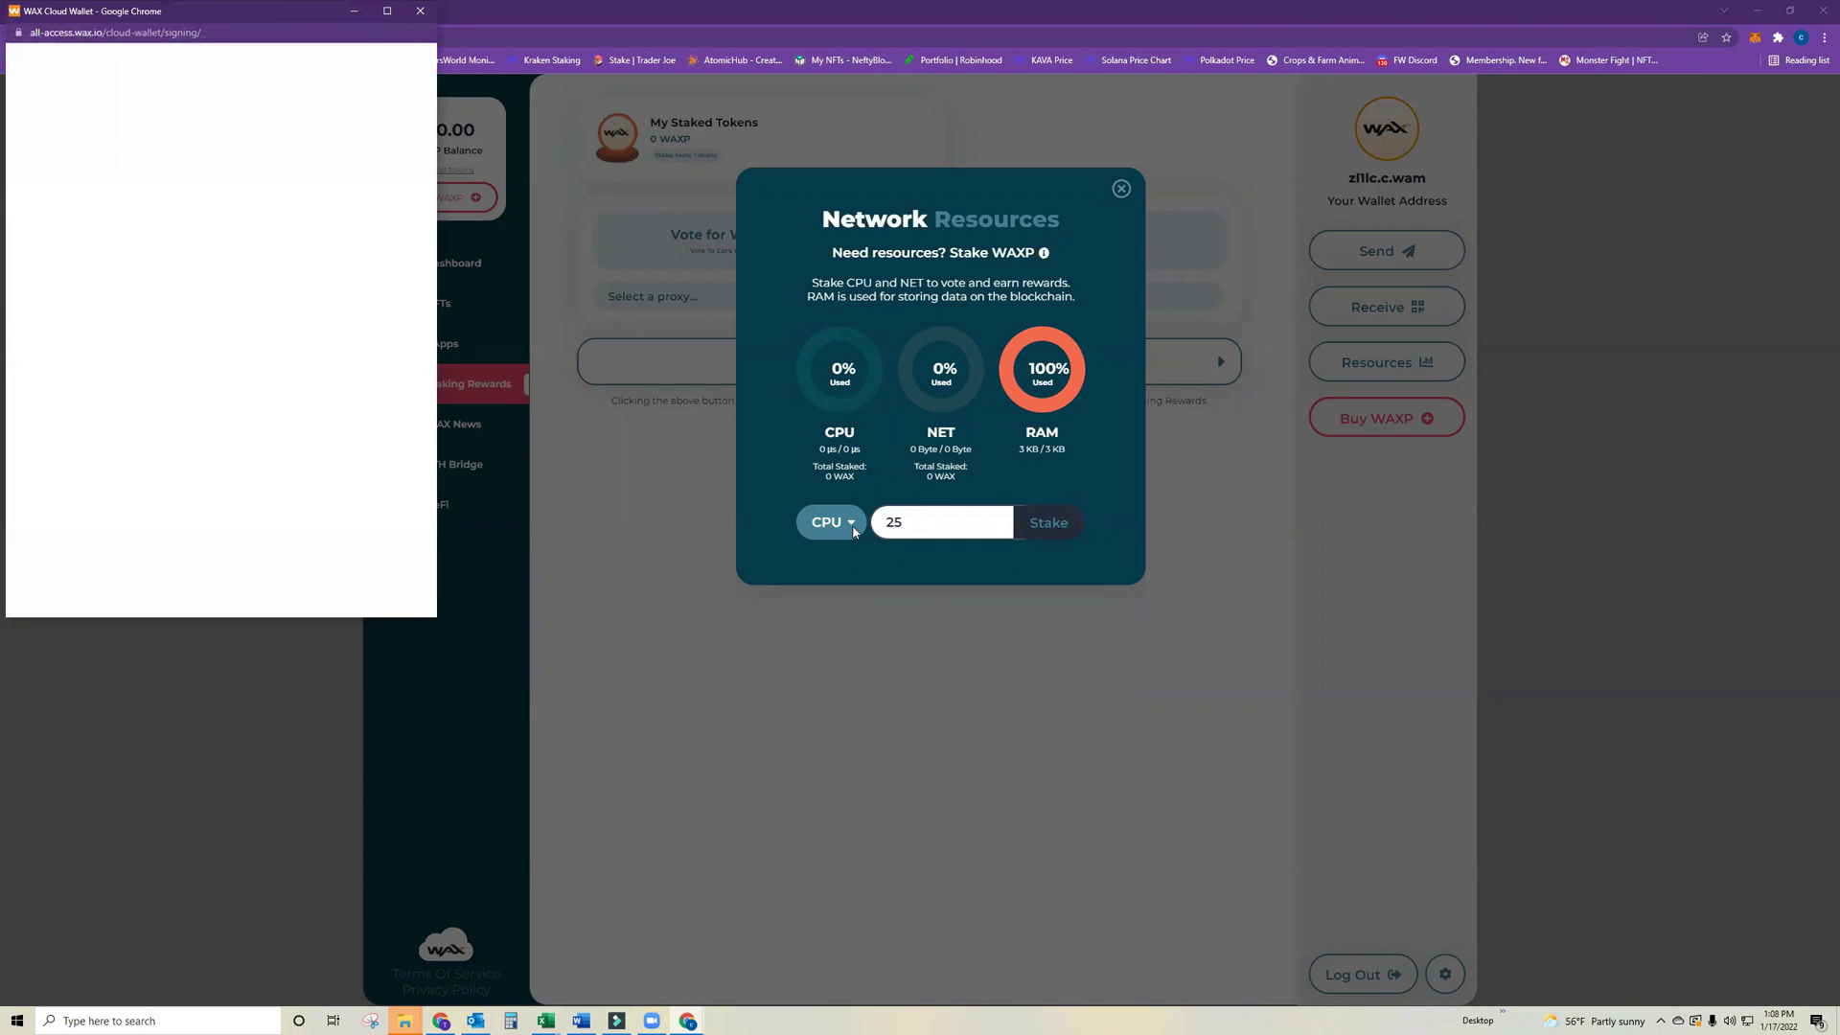
pyautogui.click(273, 525)
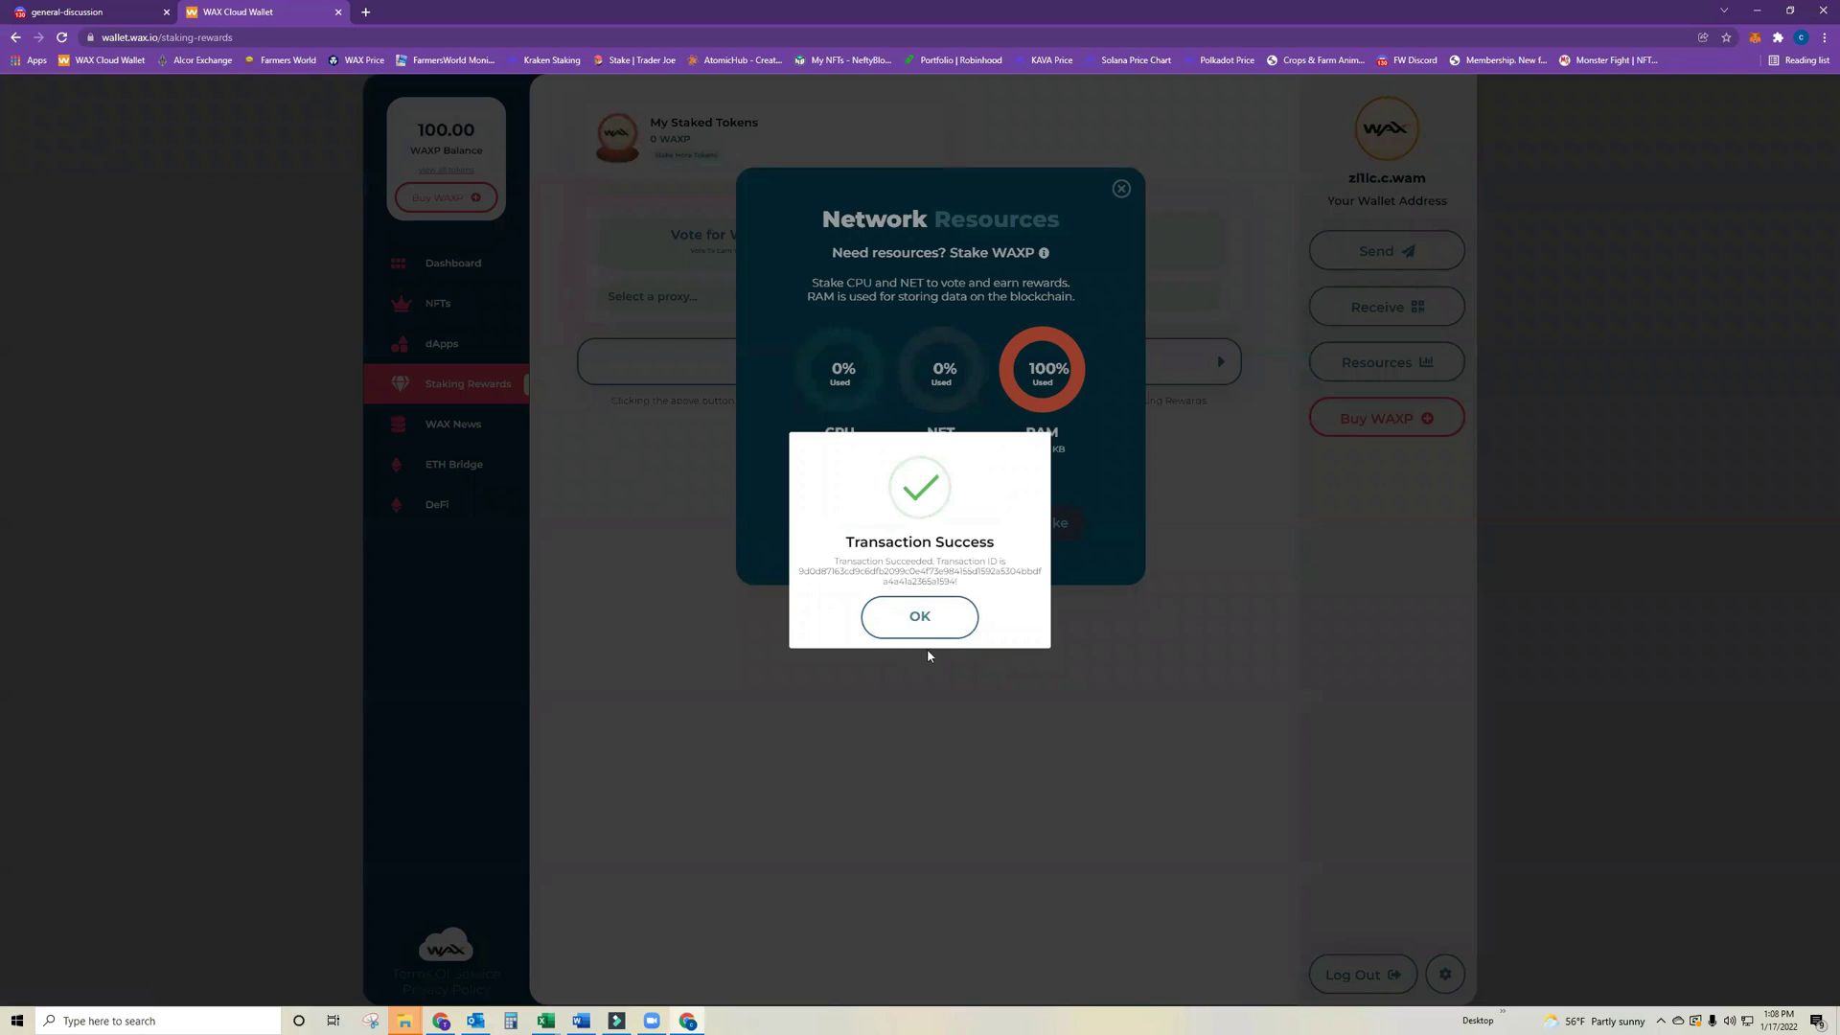
pyautogui.click(922, 618)
# Switch the resource to NET and stake 5 WAXP, approving the transaction.
pyautogui.click(832, 528)
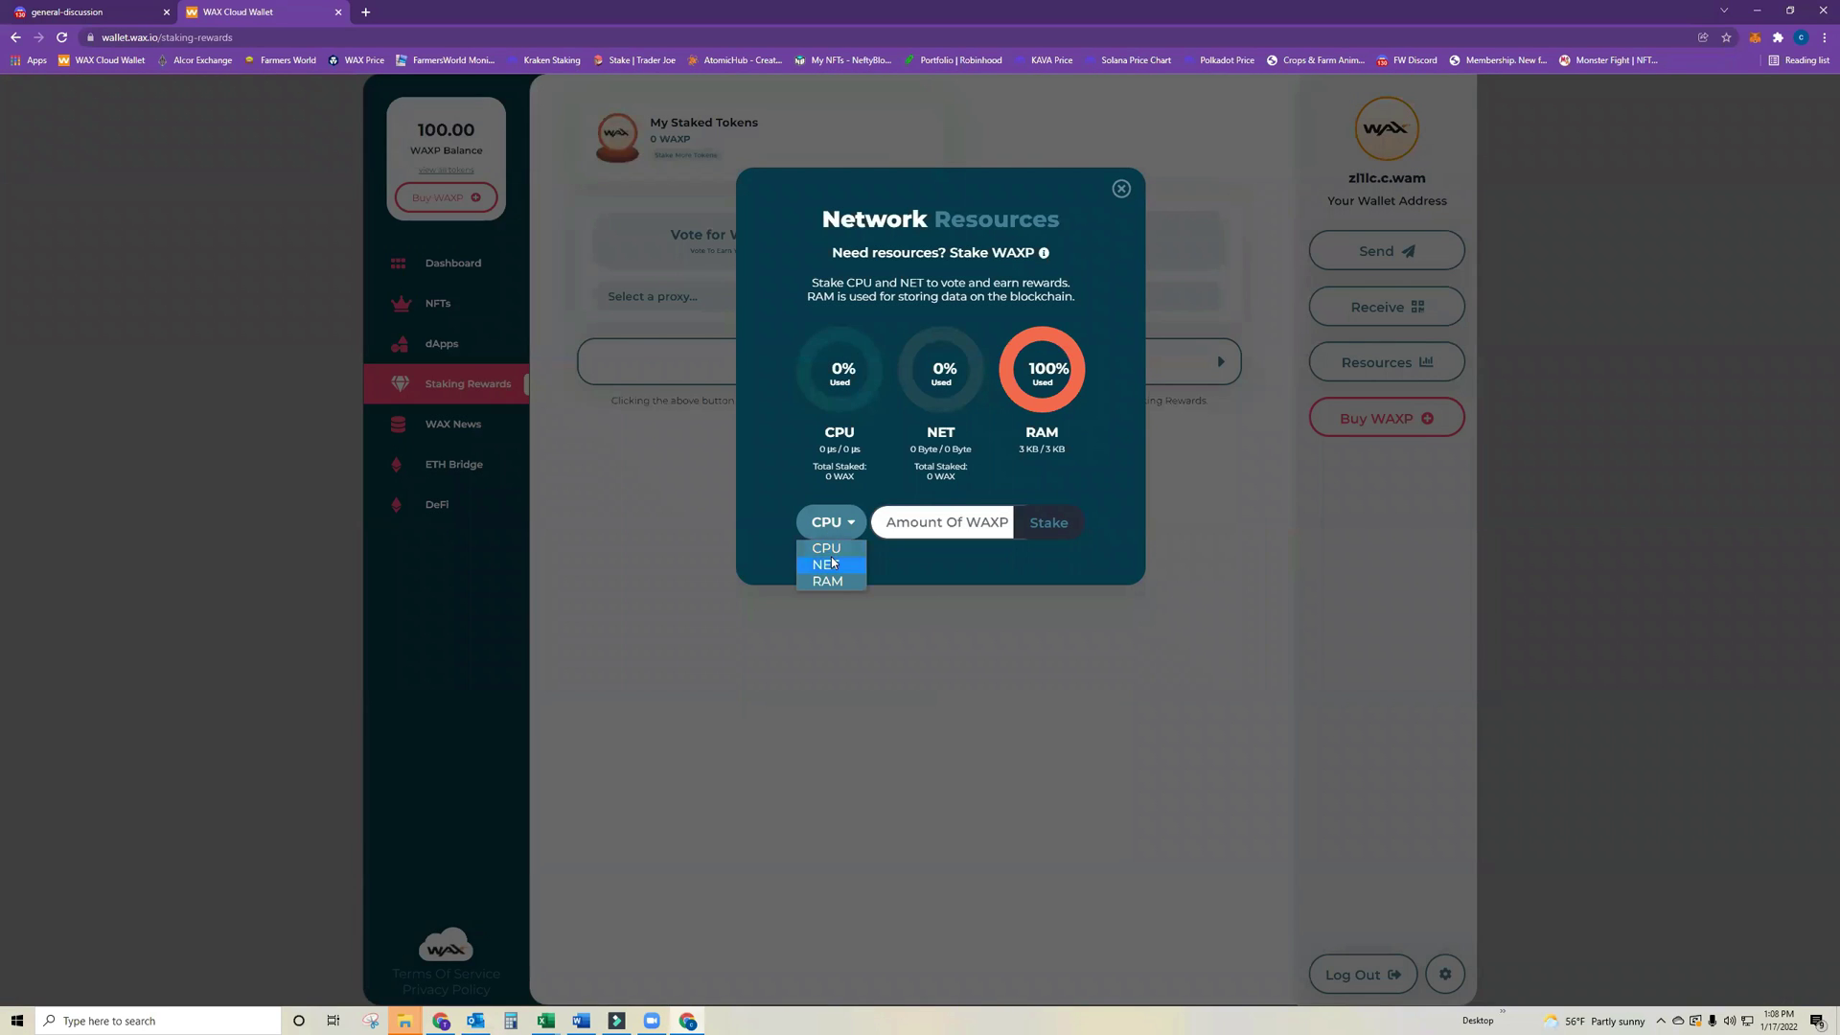
pyautogui.click(840, 564)
pyautogui.write('5')
pyautogui.click(1034, 535)
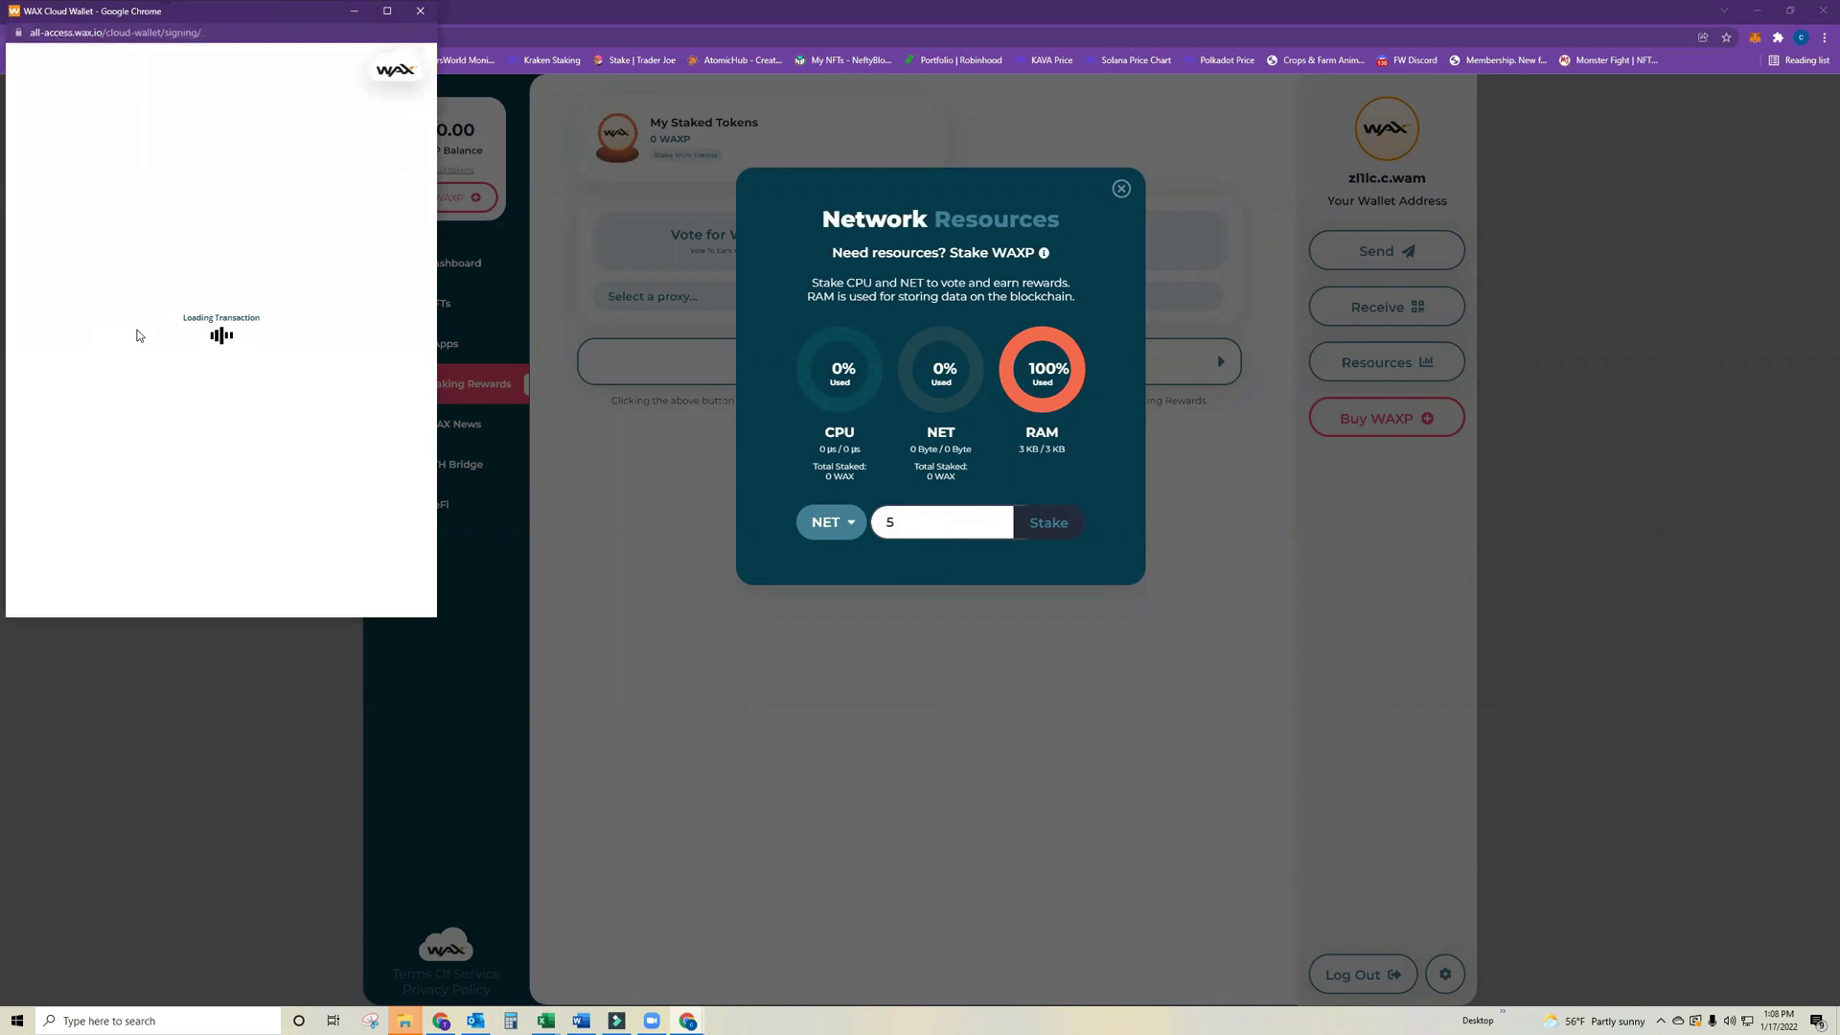
pyautogui.click(260, 535)
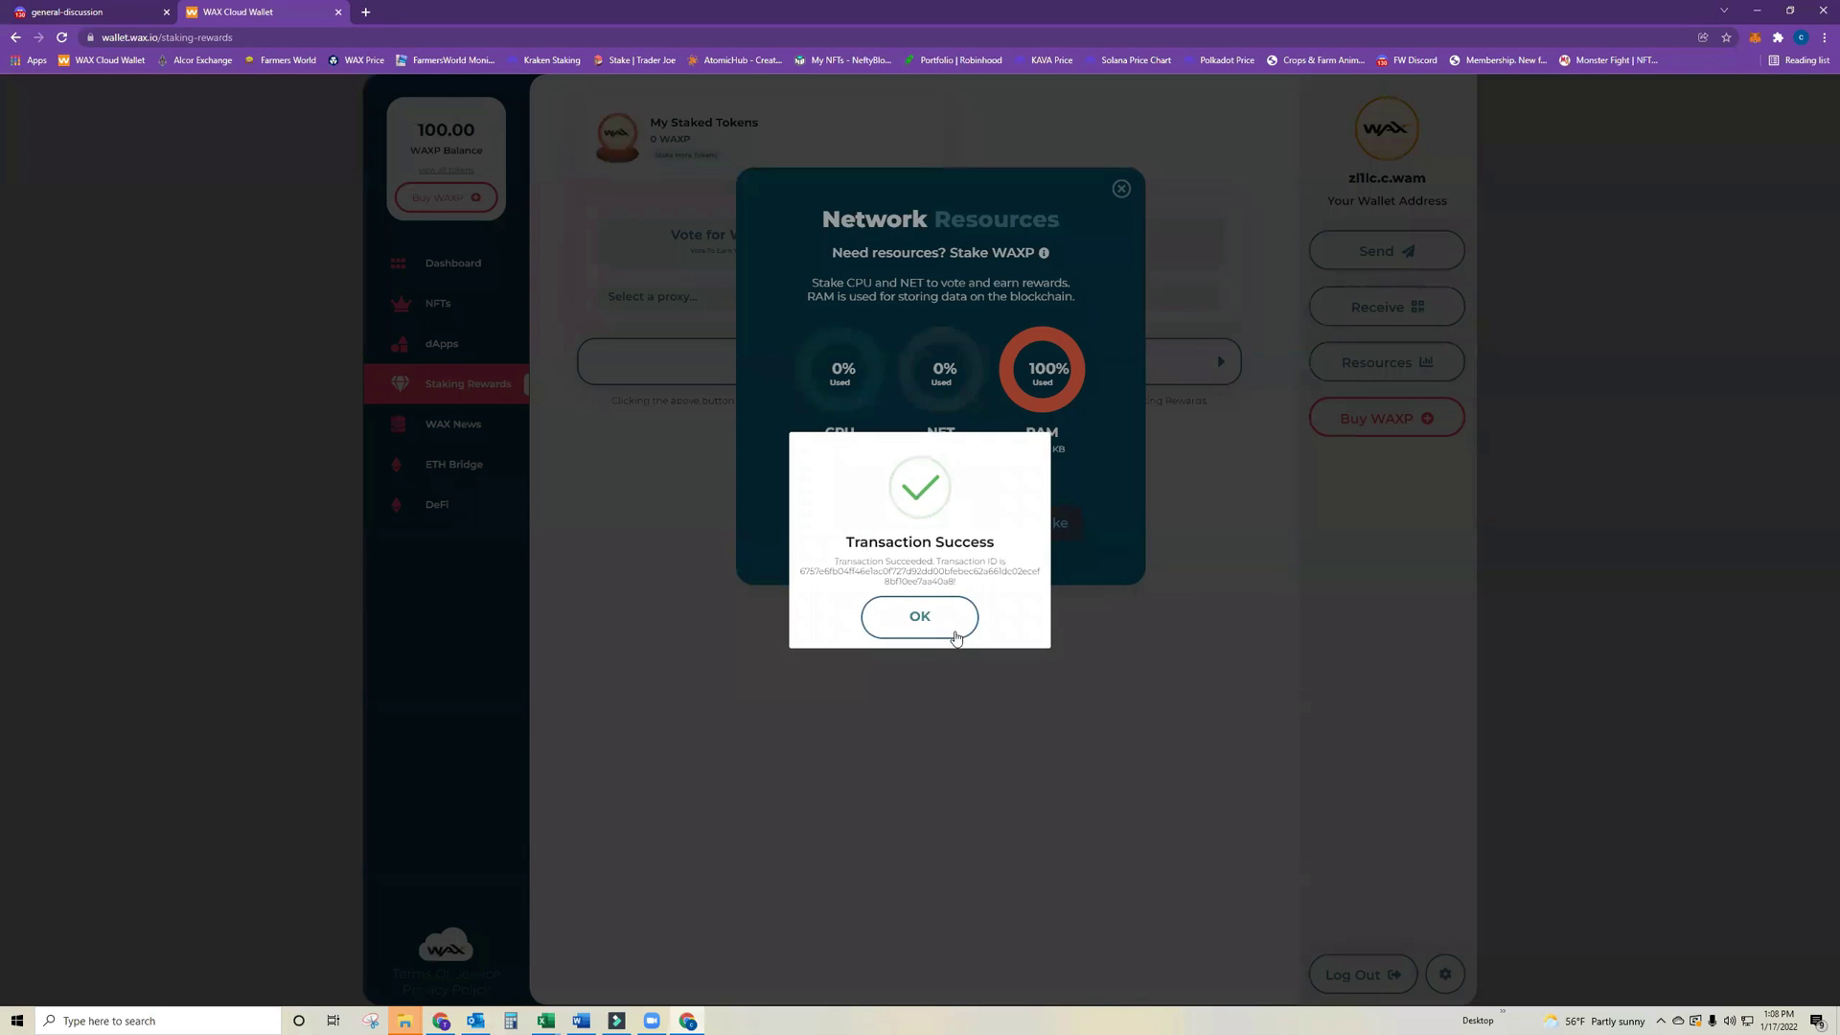
pyautogui.click(955, 637)
# Switch the resource to RAM and buy RAM with 2 WAXP, approving the purchase.
pyautogui.click(838, 533)
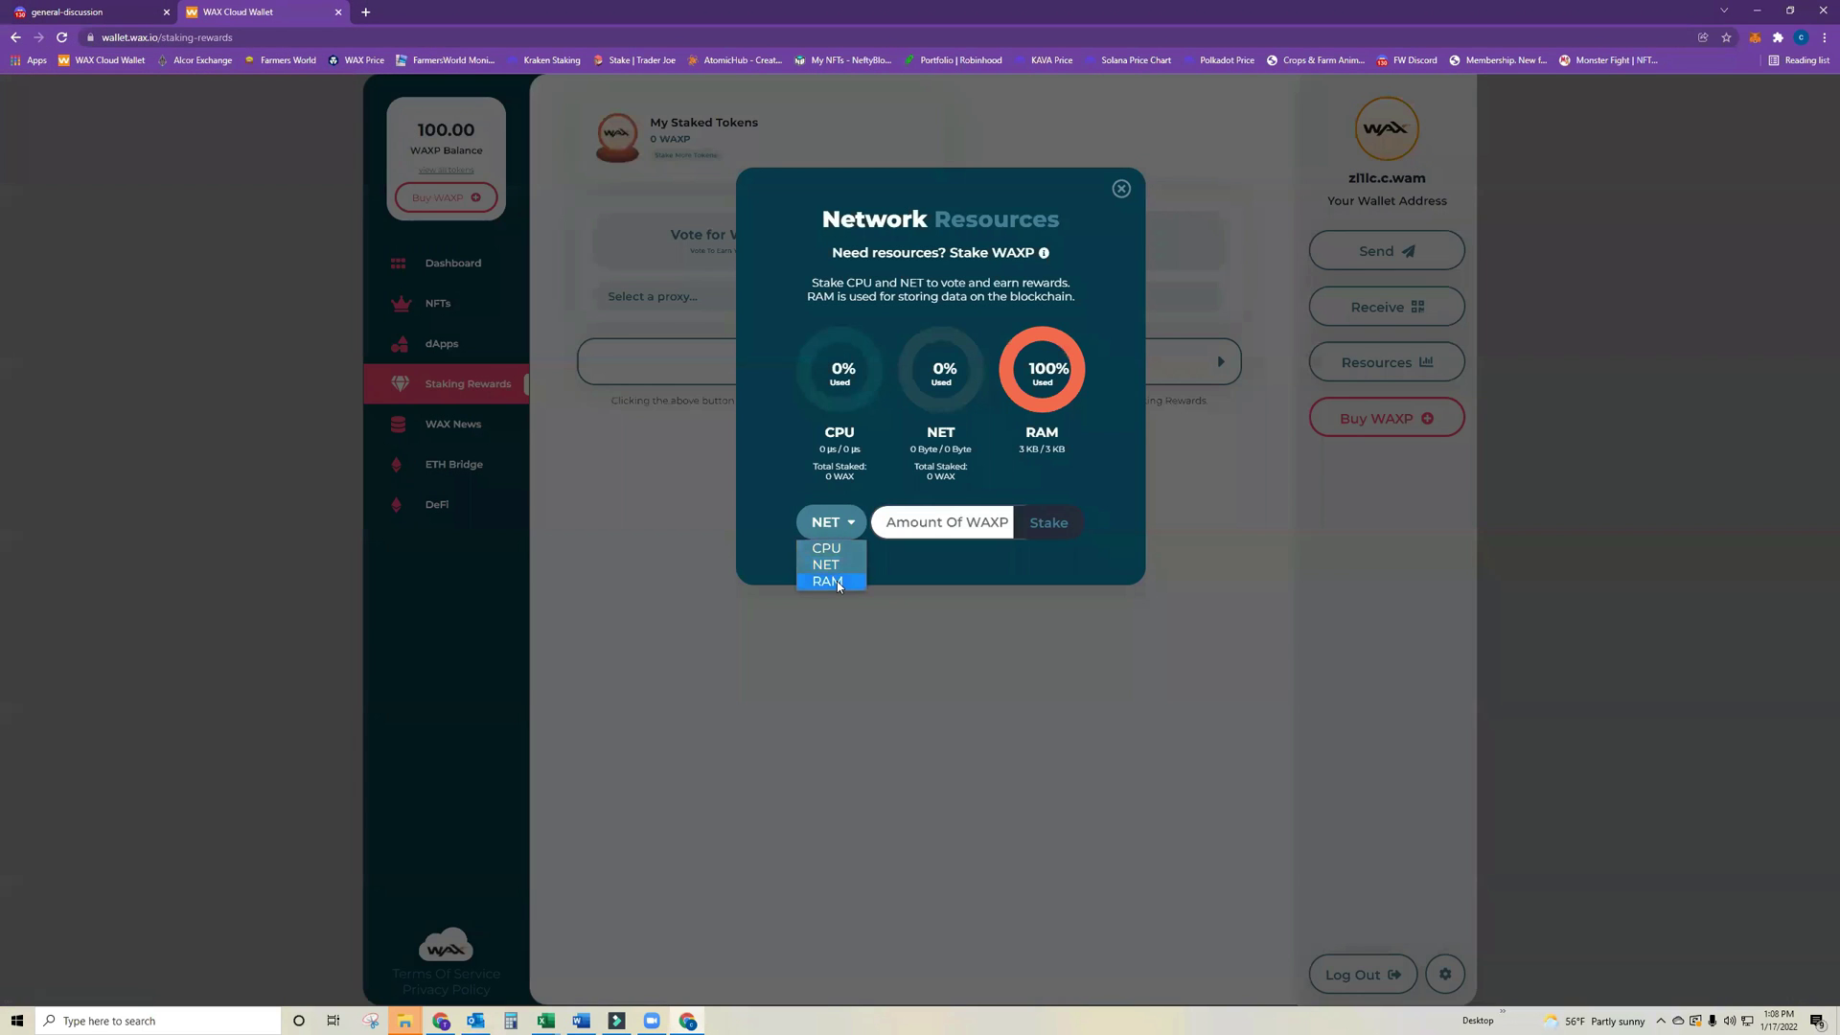
pyautogui.click(837, 580)
pyautogui.write('2')
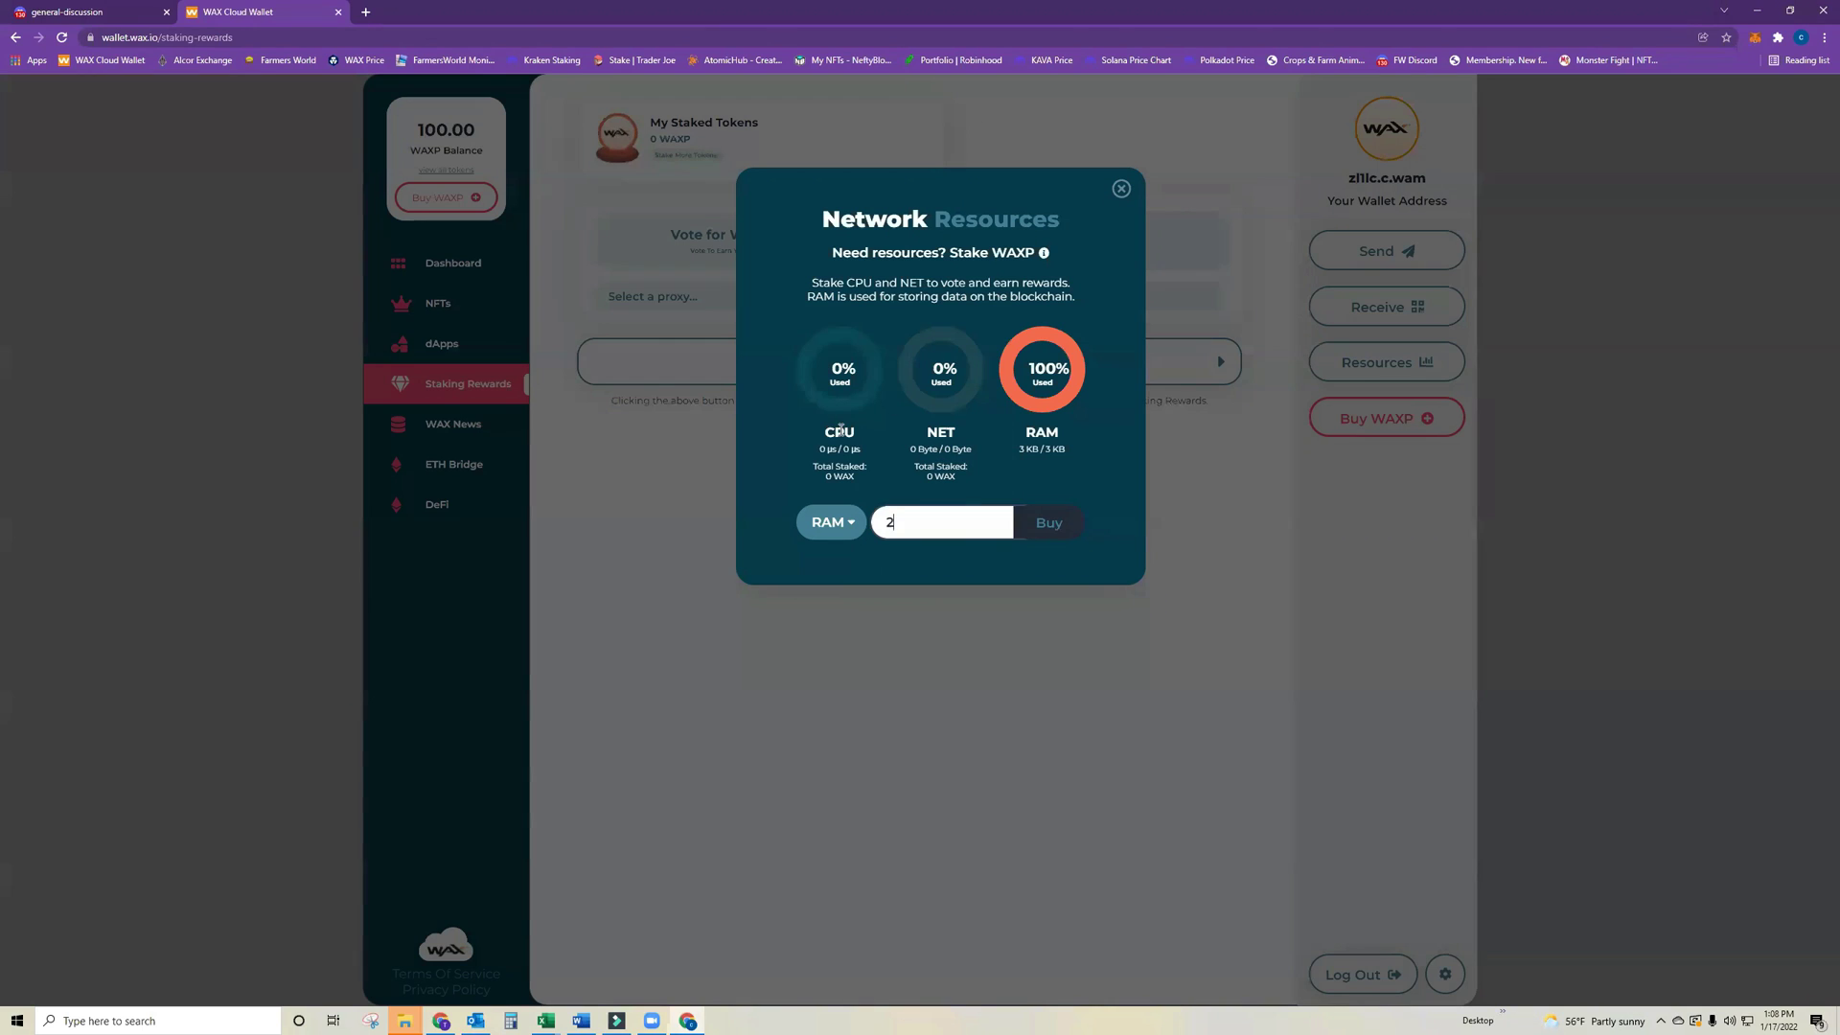
pyautogui.click(1036, 524)
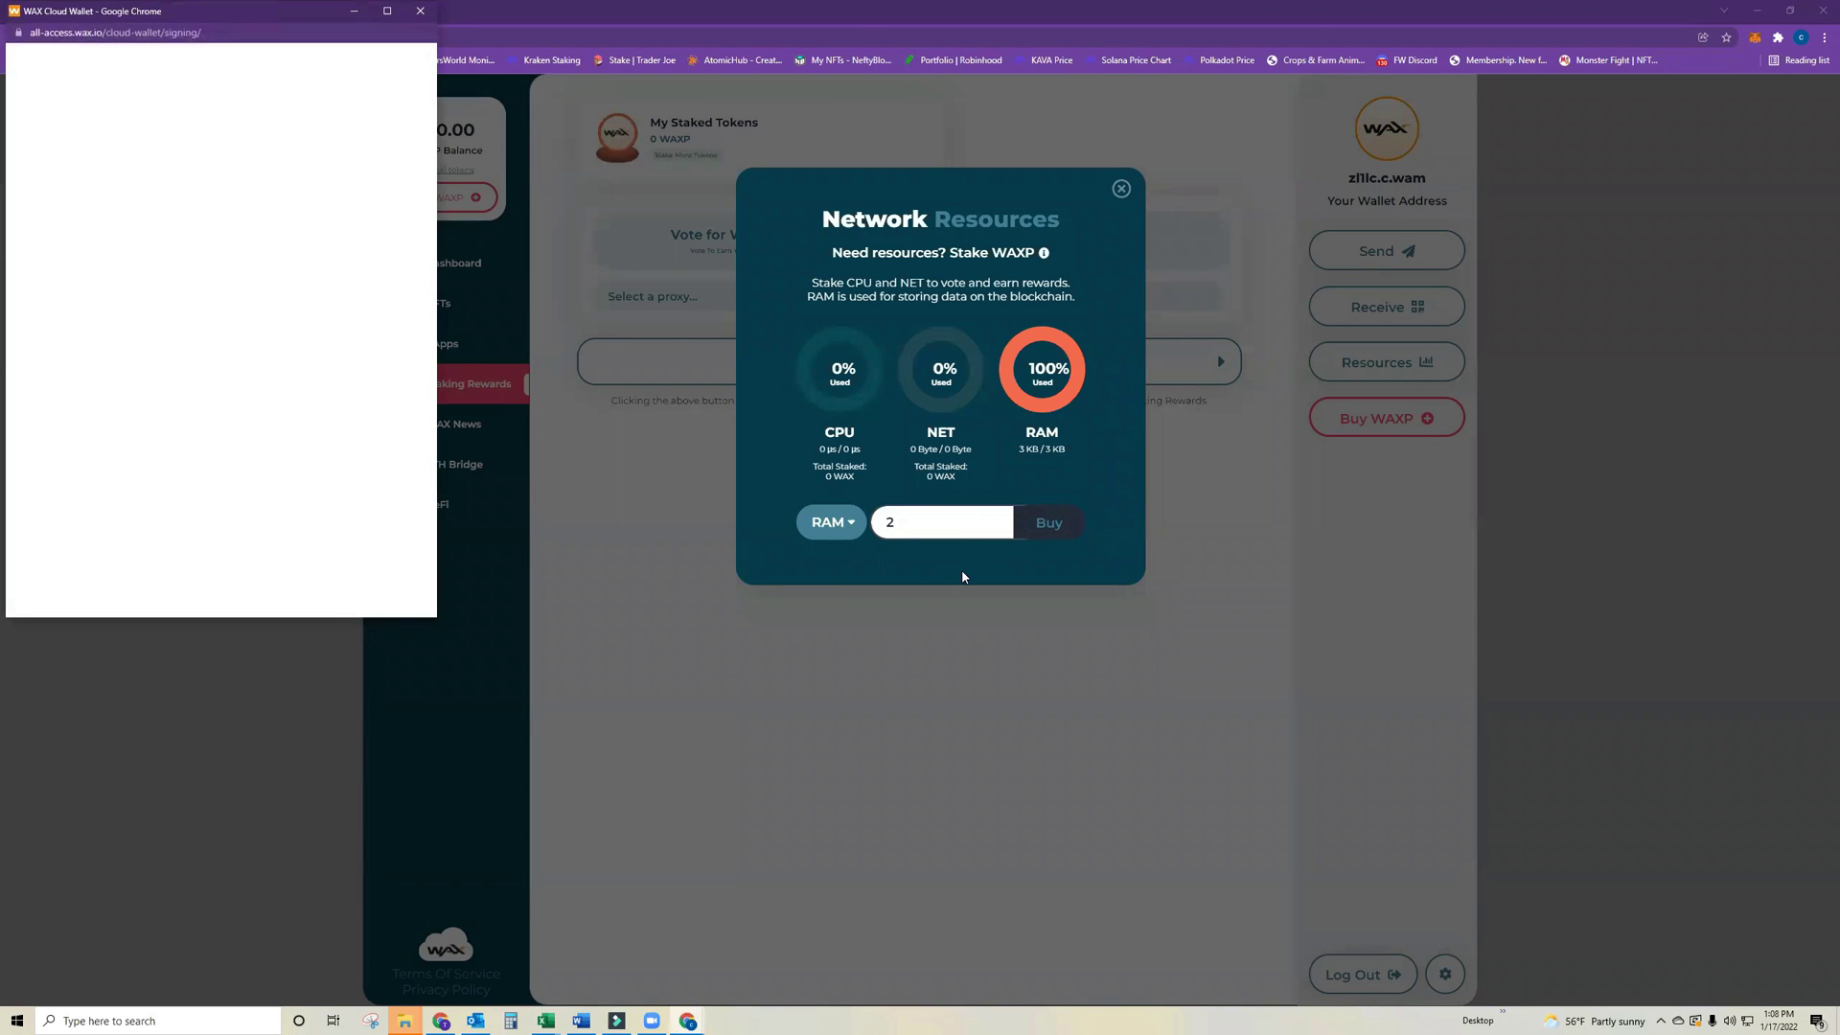
pyautogui.click(255, 482)
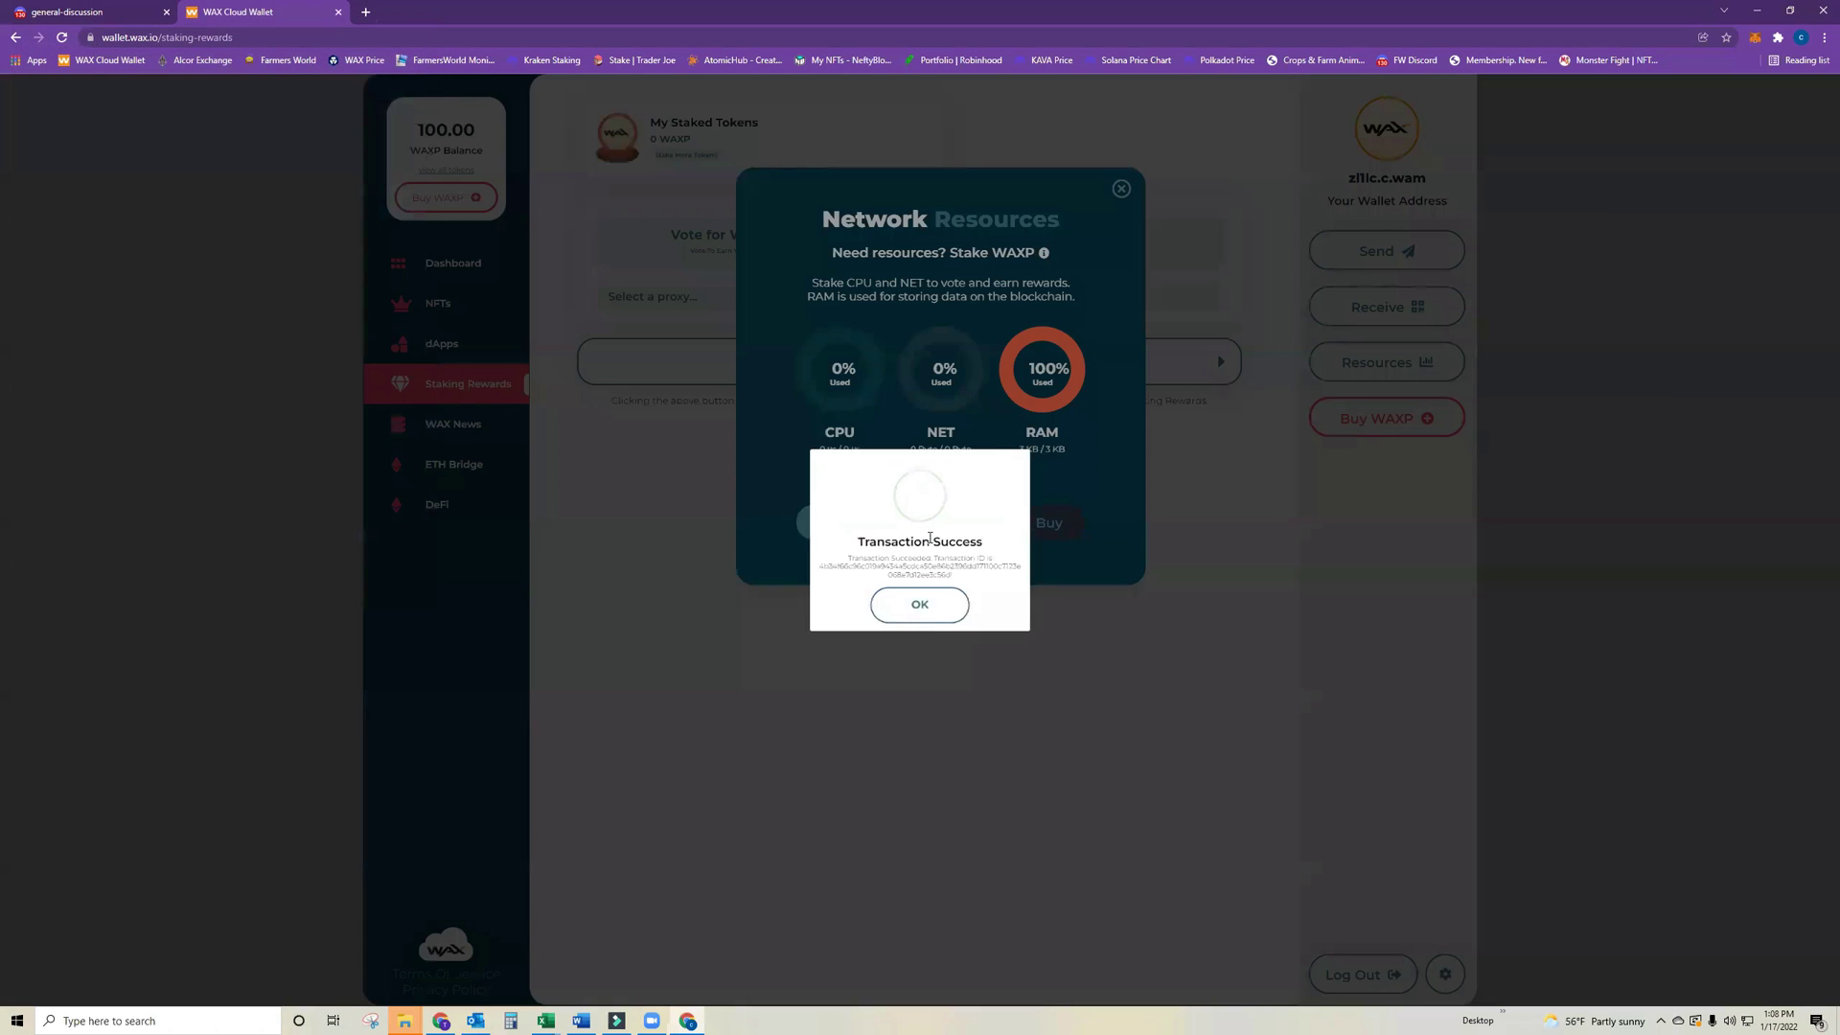
pyautogui.click(951, 618)
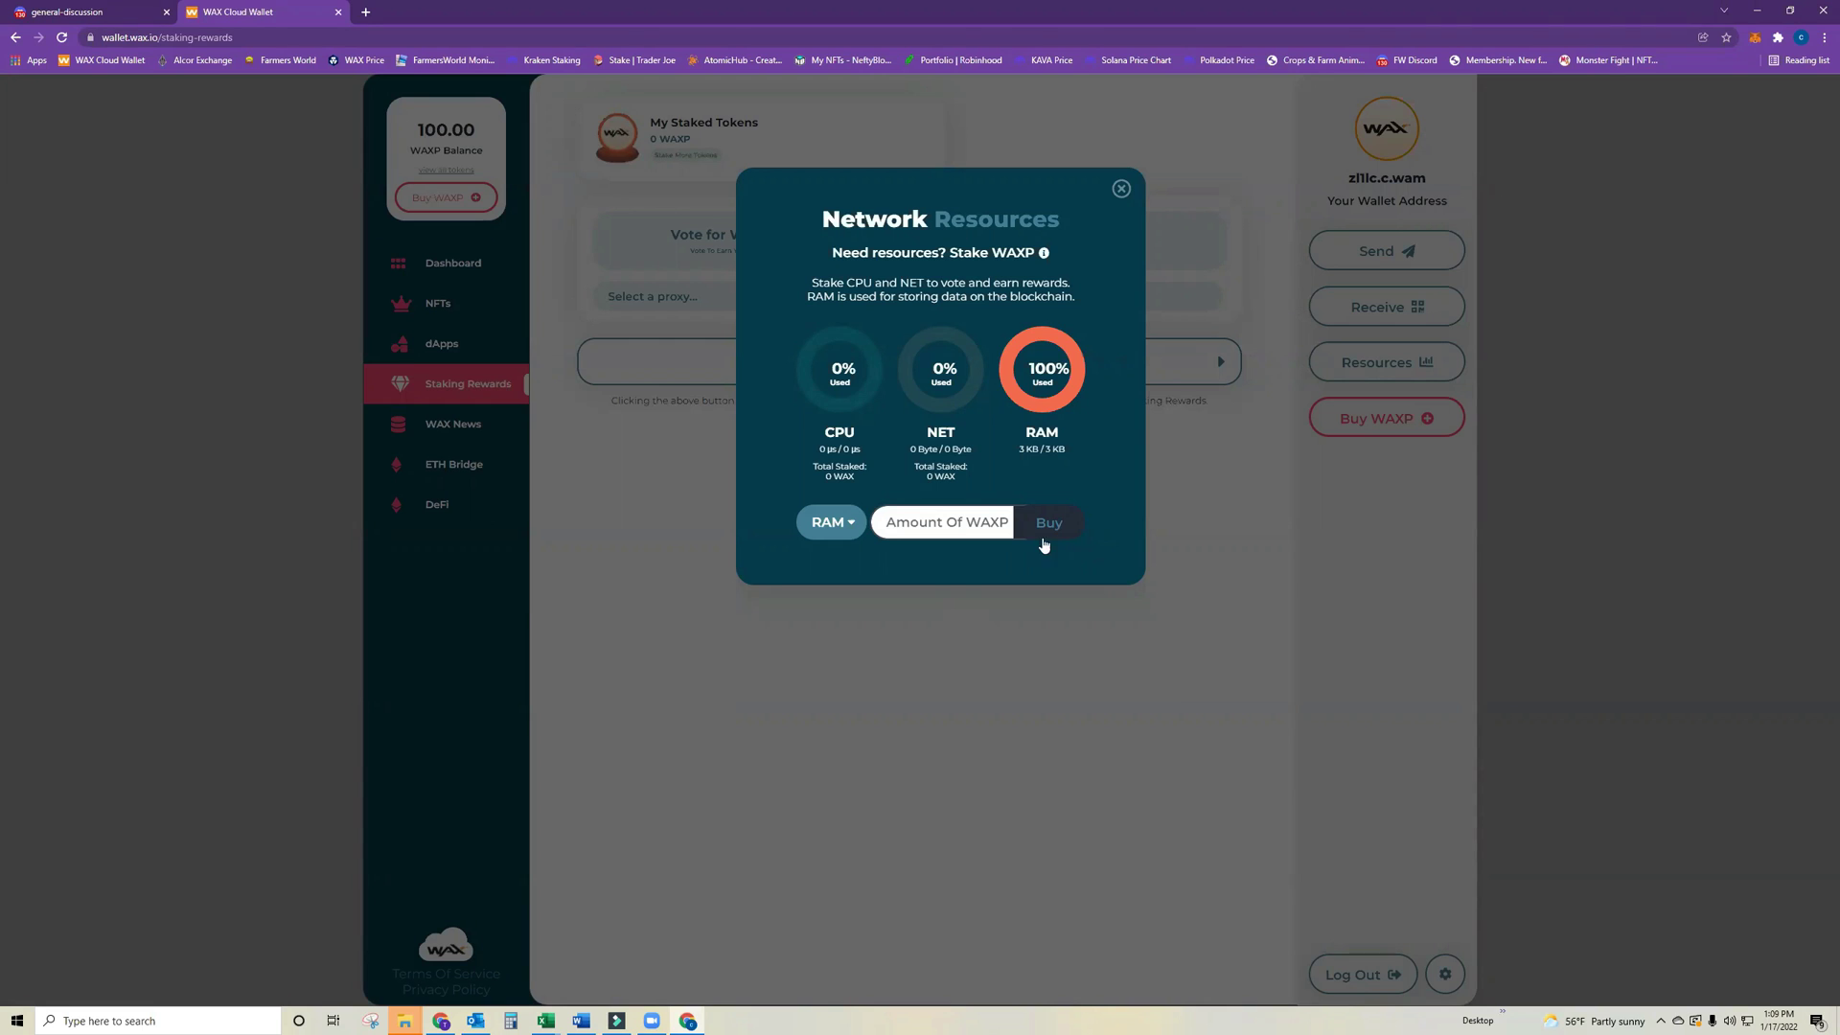
# Reload the wallet to show 30 WAXP staked and a 68.00 balance, then open Farmers World in a new tab.
pyautogui.click(1122, 191)
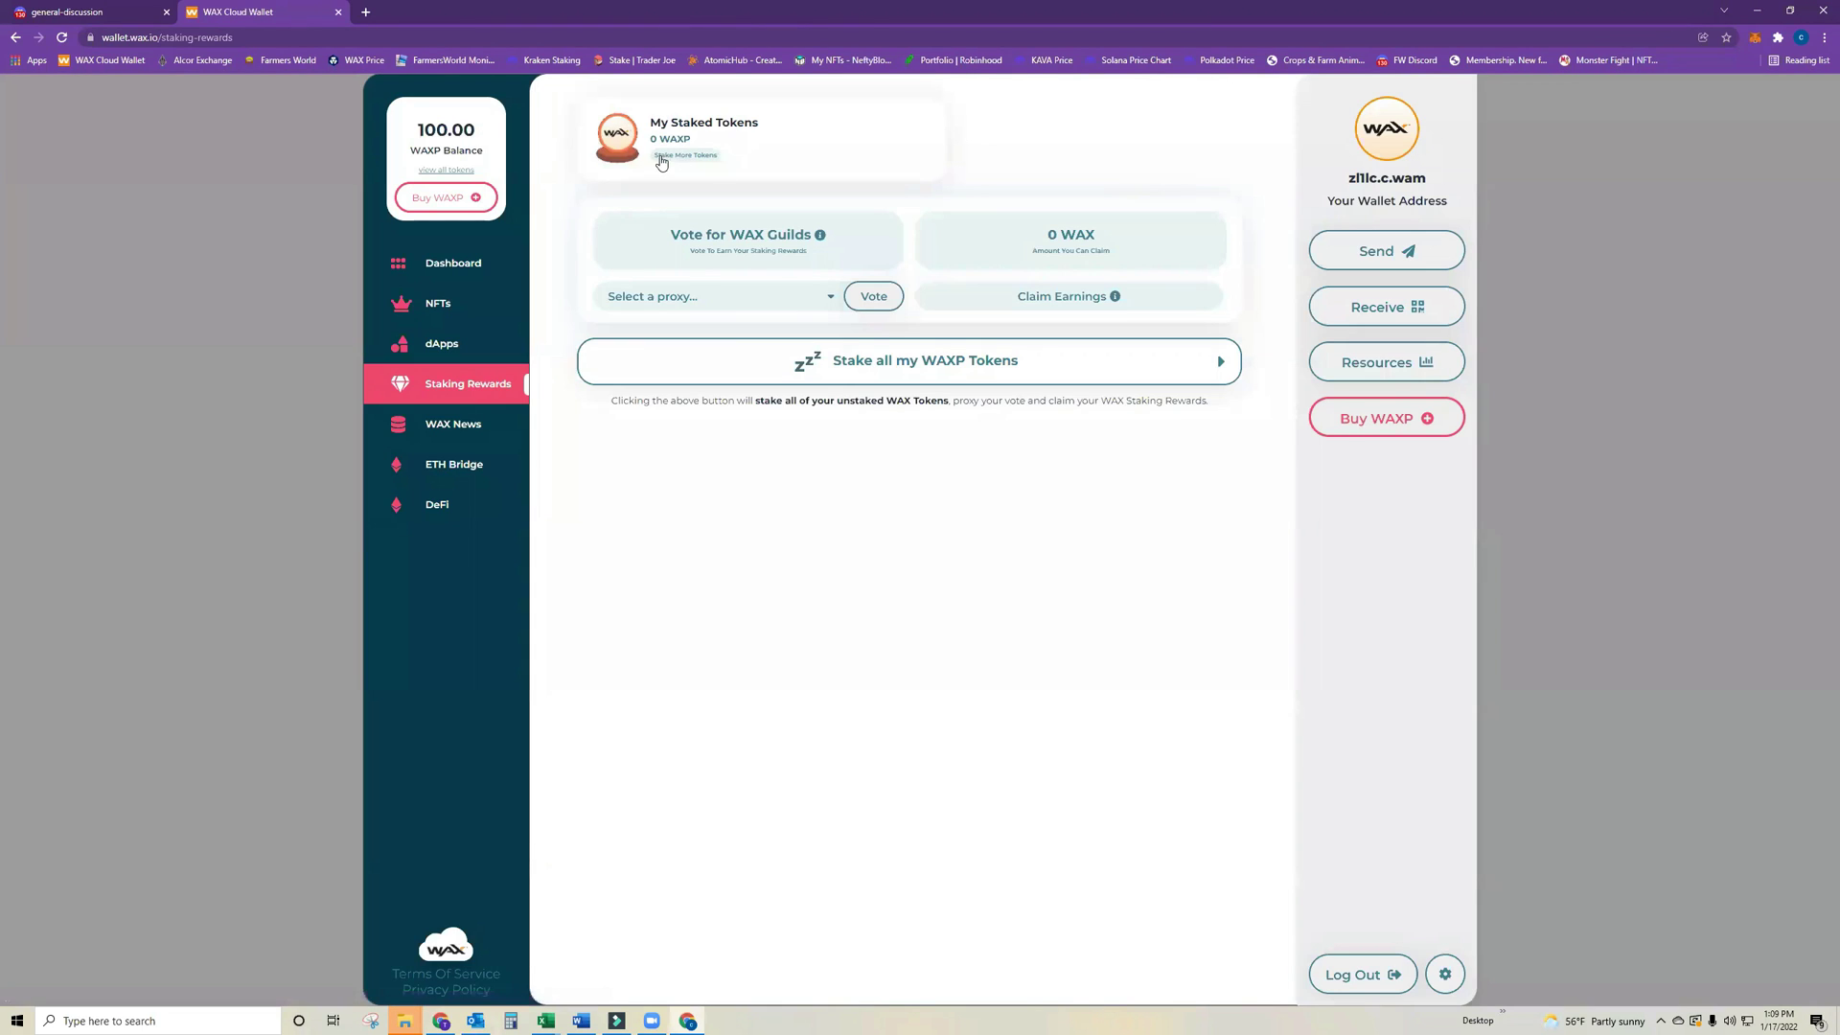
pyautogui.click(681, 154)
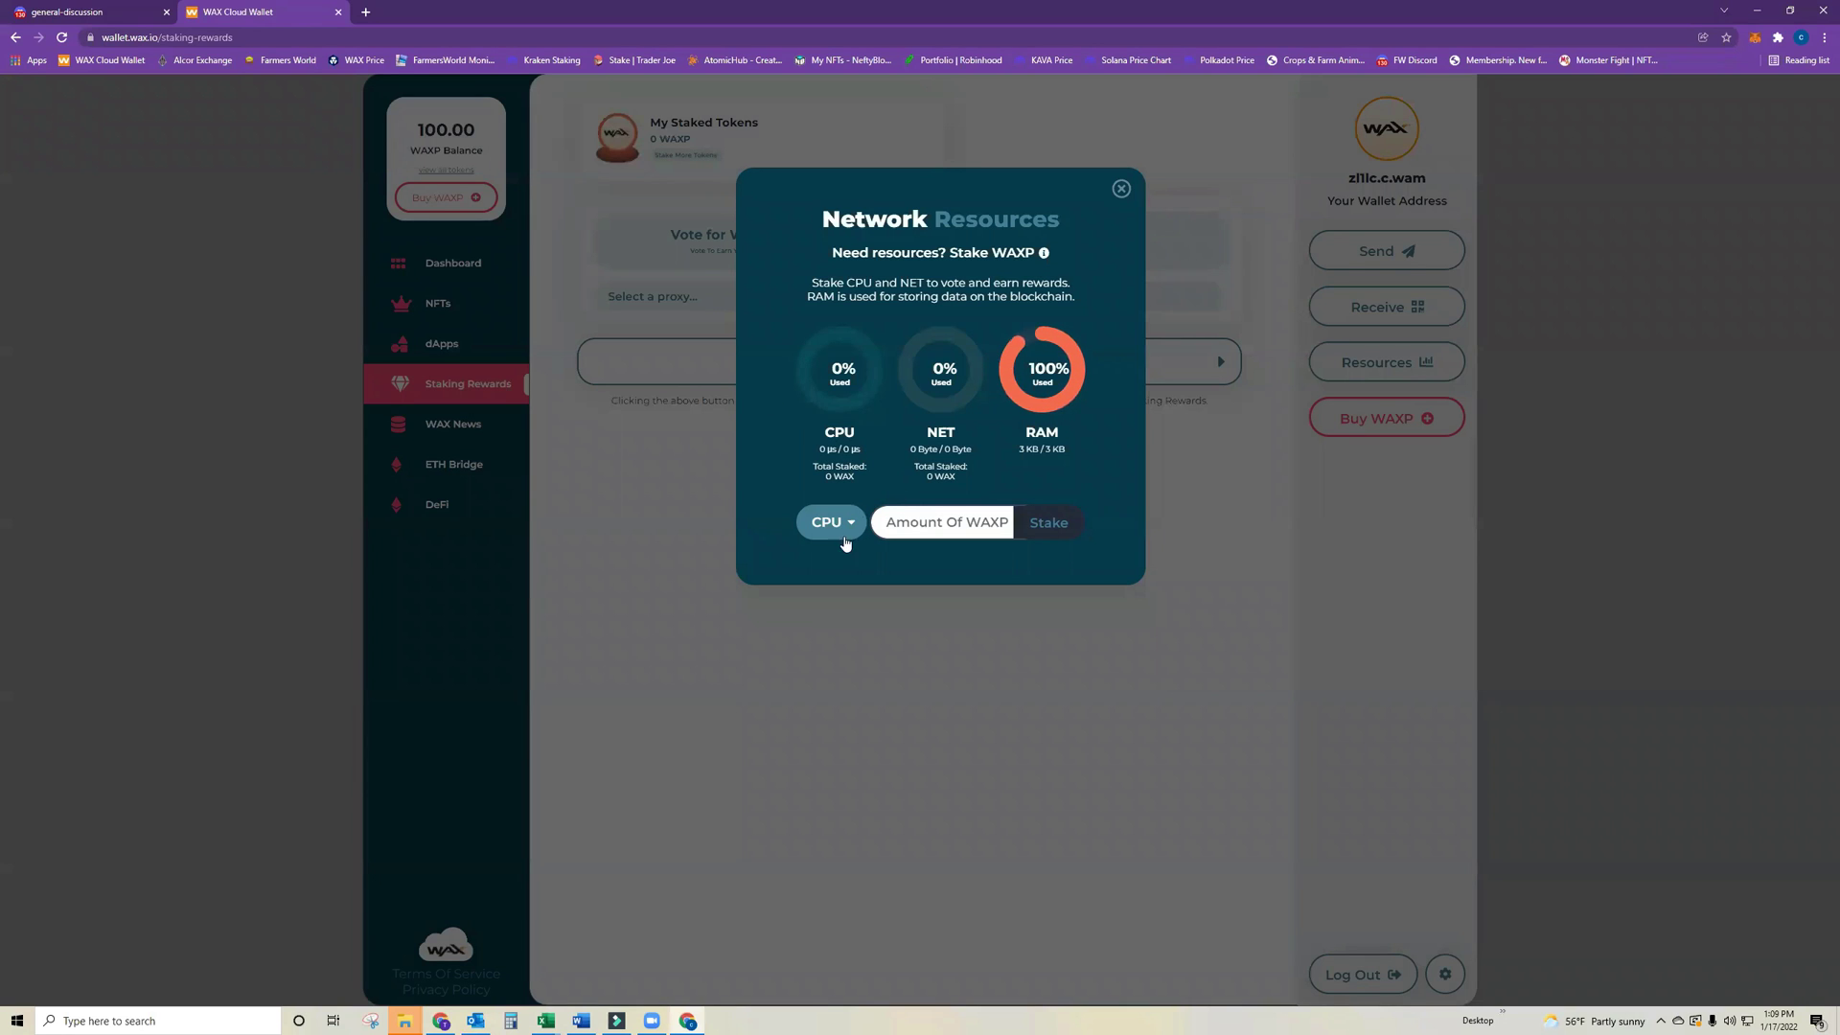
pyautogui.click(1120, 190)
pyautogui.click(64, 37)
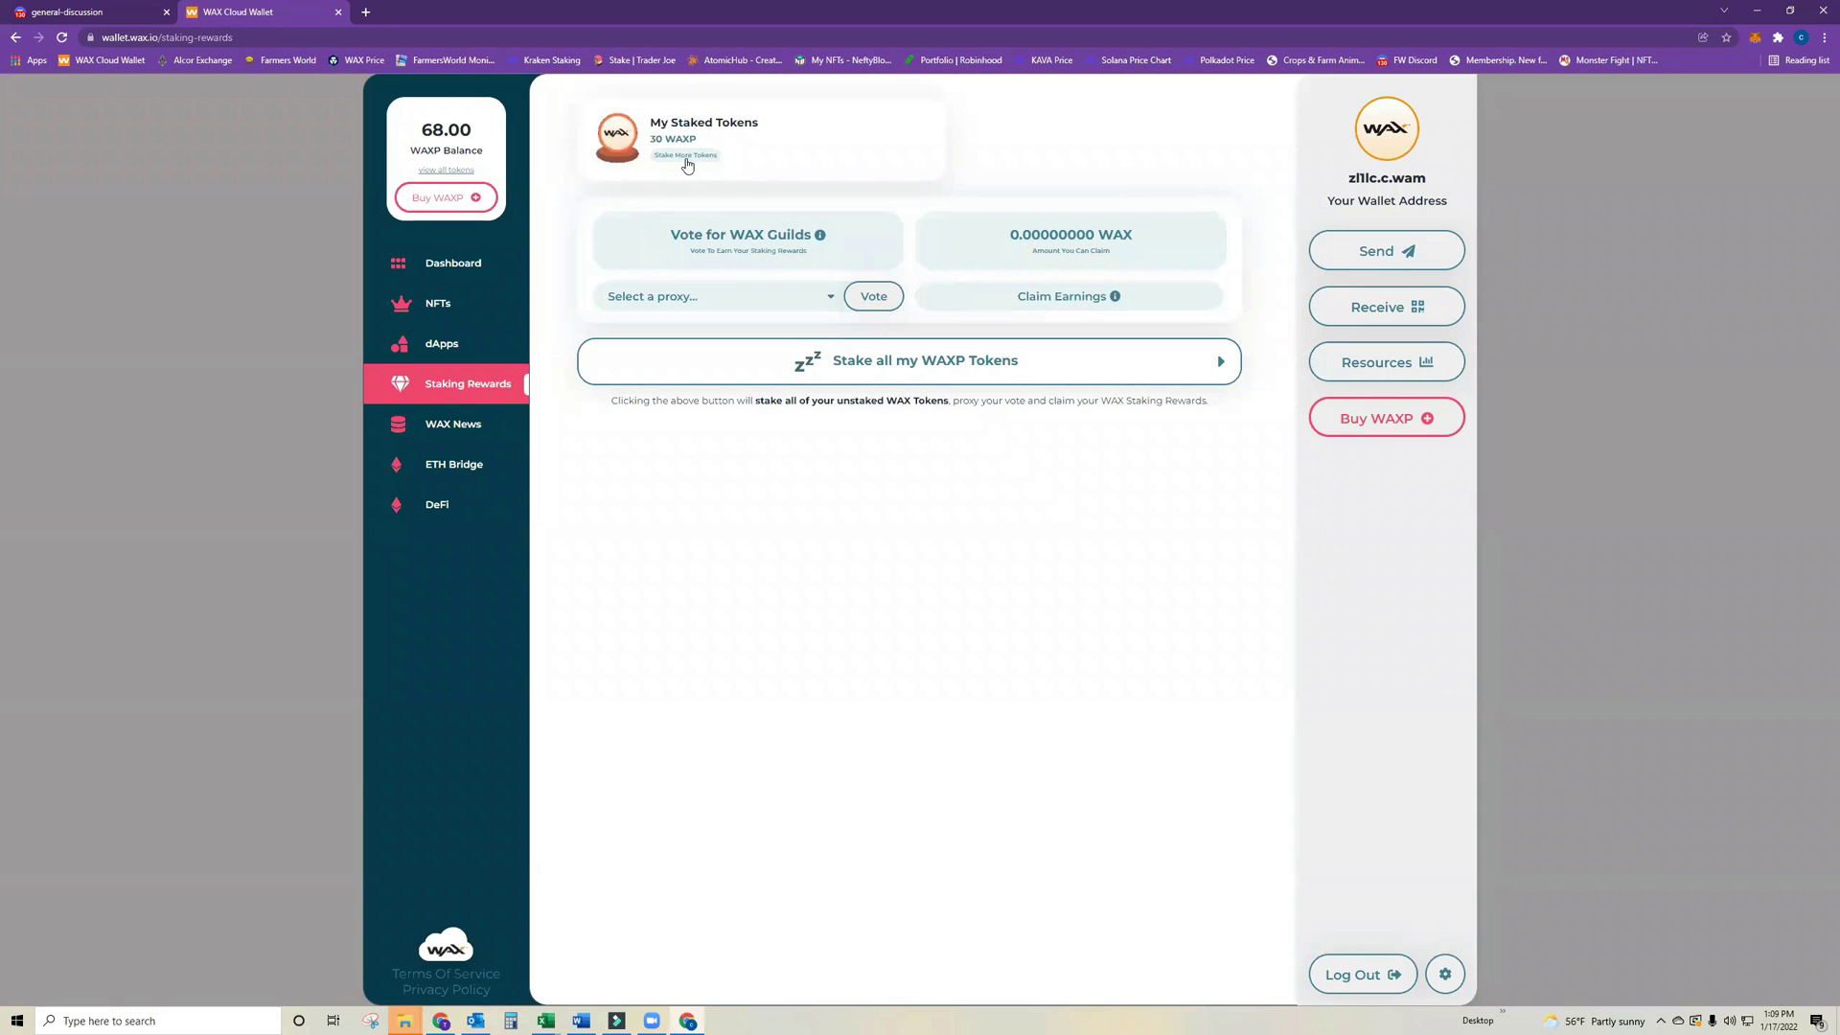
pyautogui.click(690, 156)
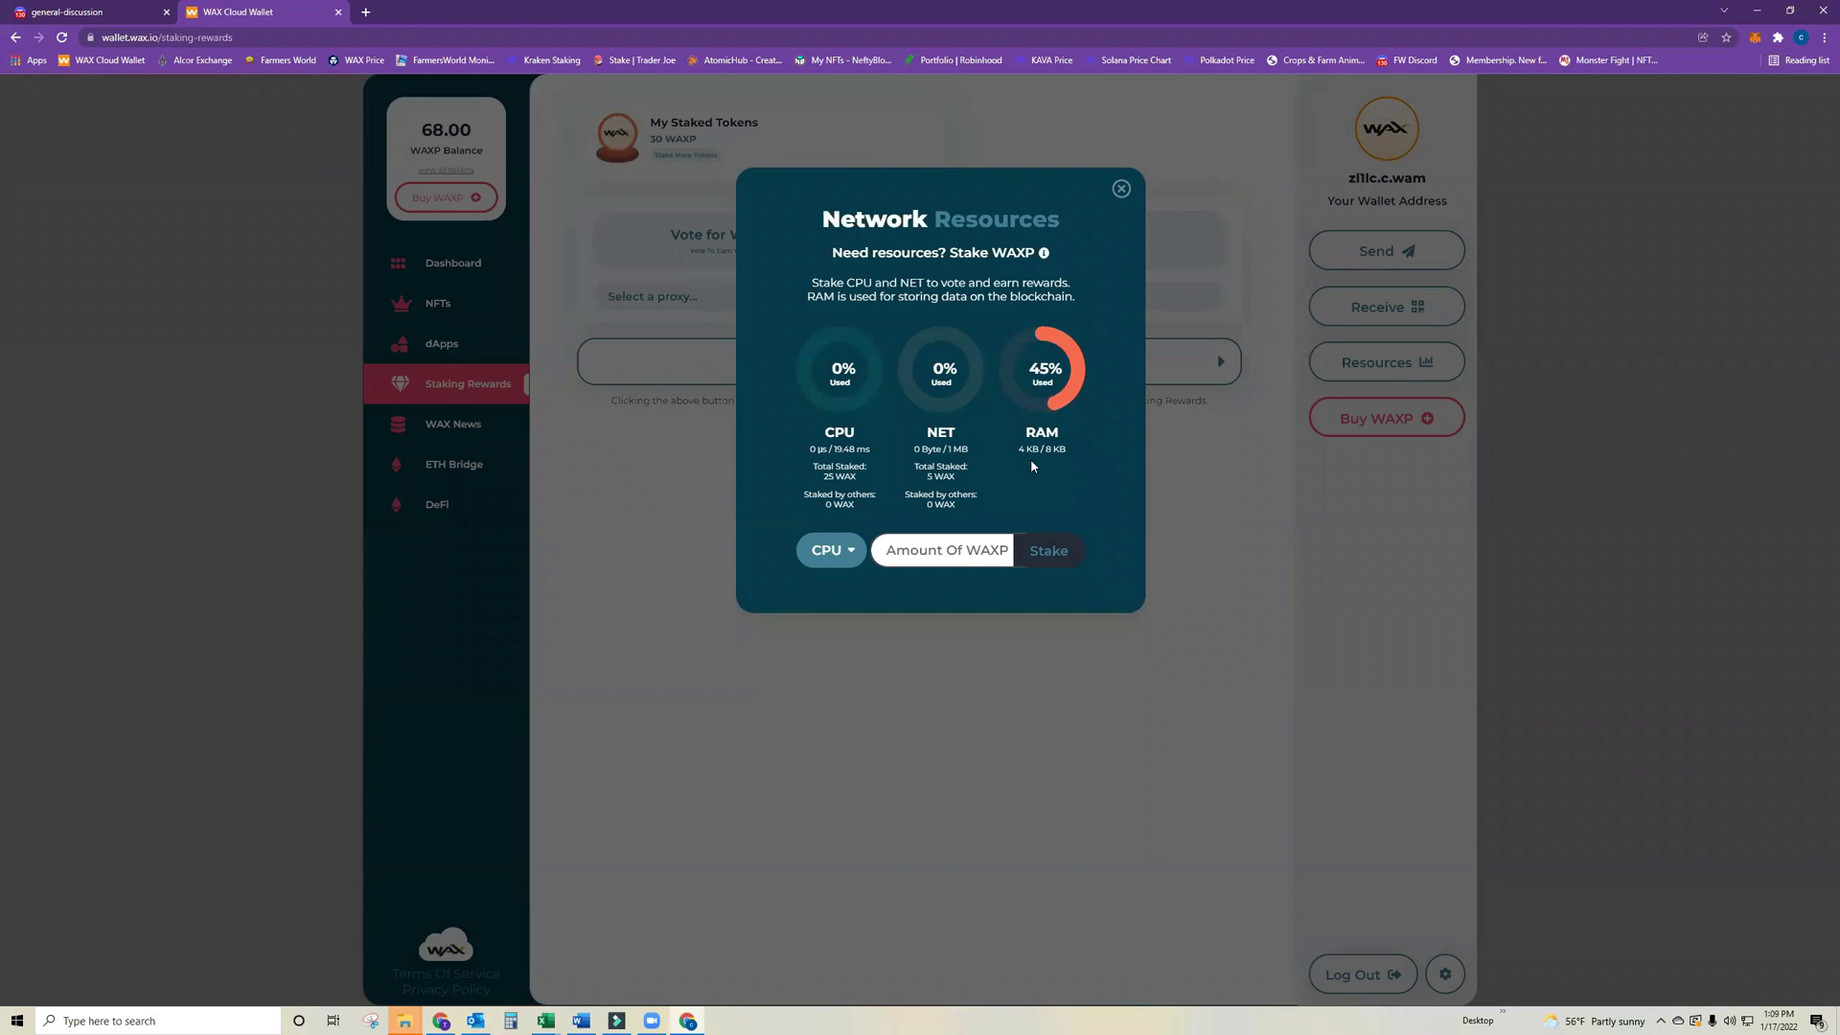
pyautogui.click(1121, 189)
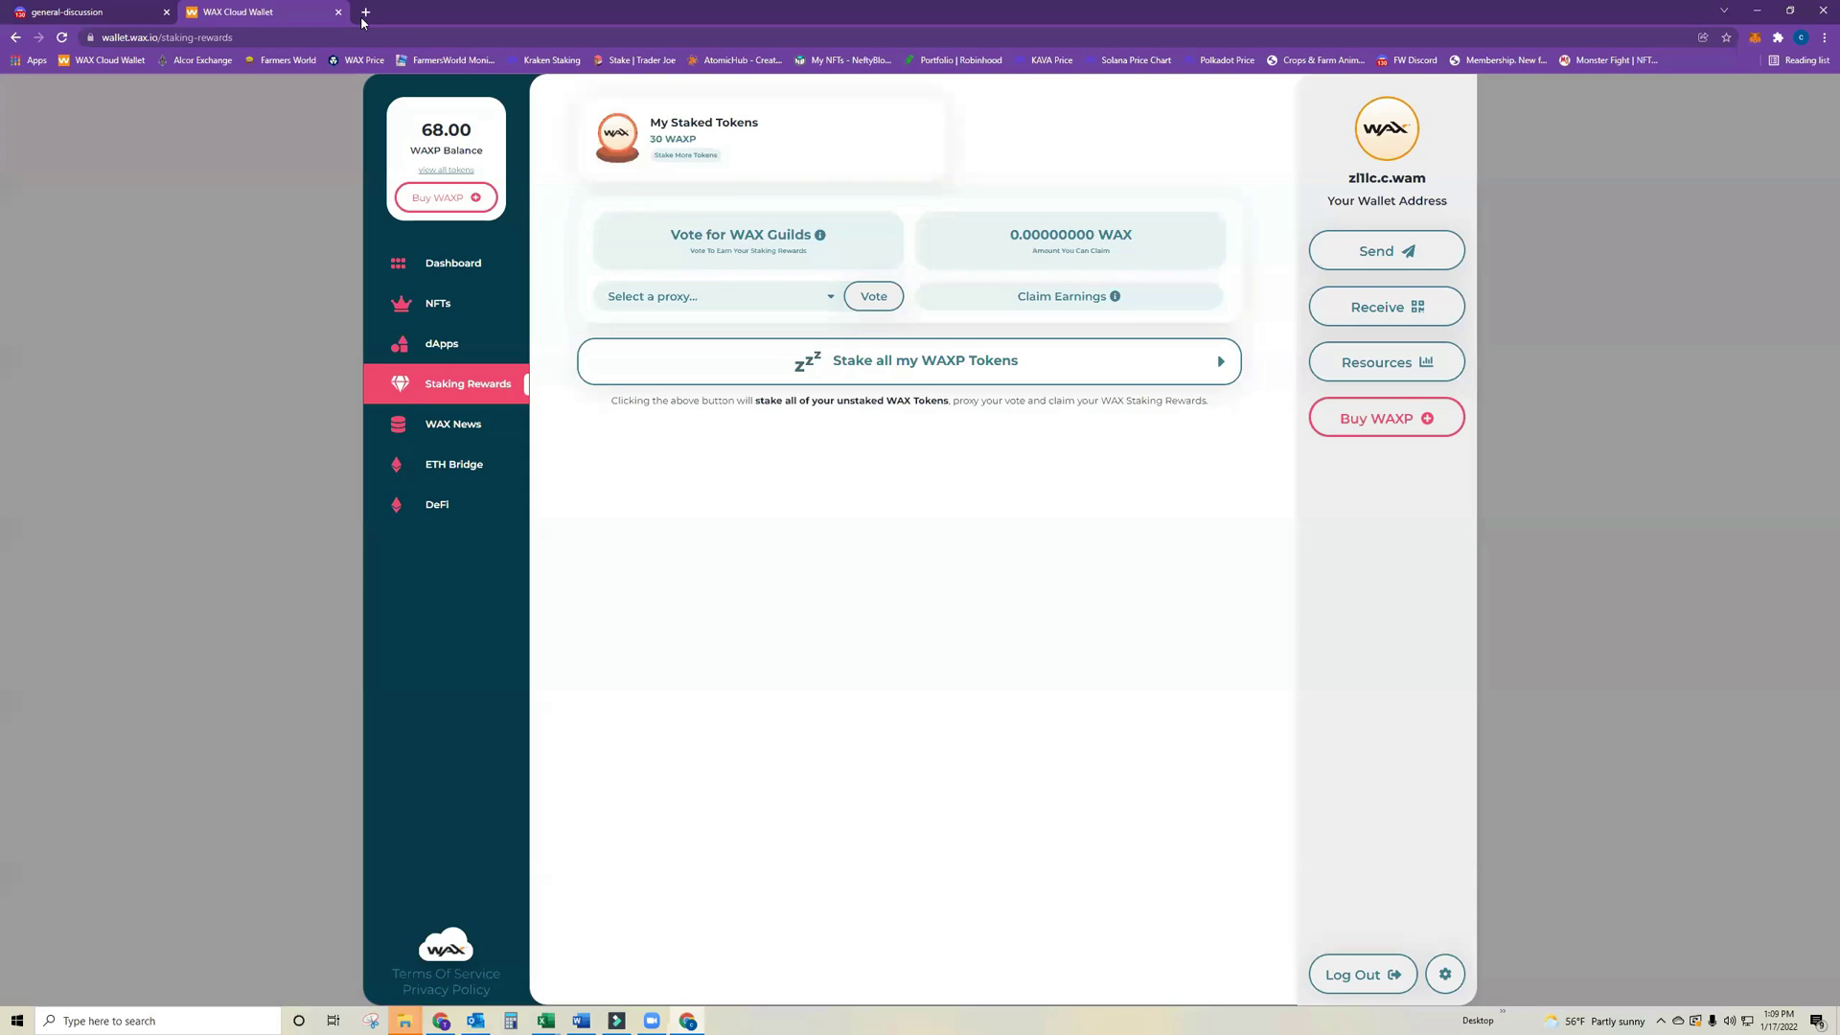
pyautogui.click(364, 13)
pyautogui.click(269, 63)
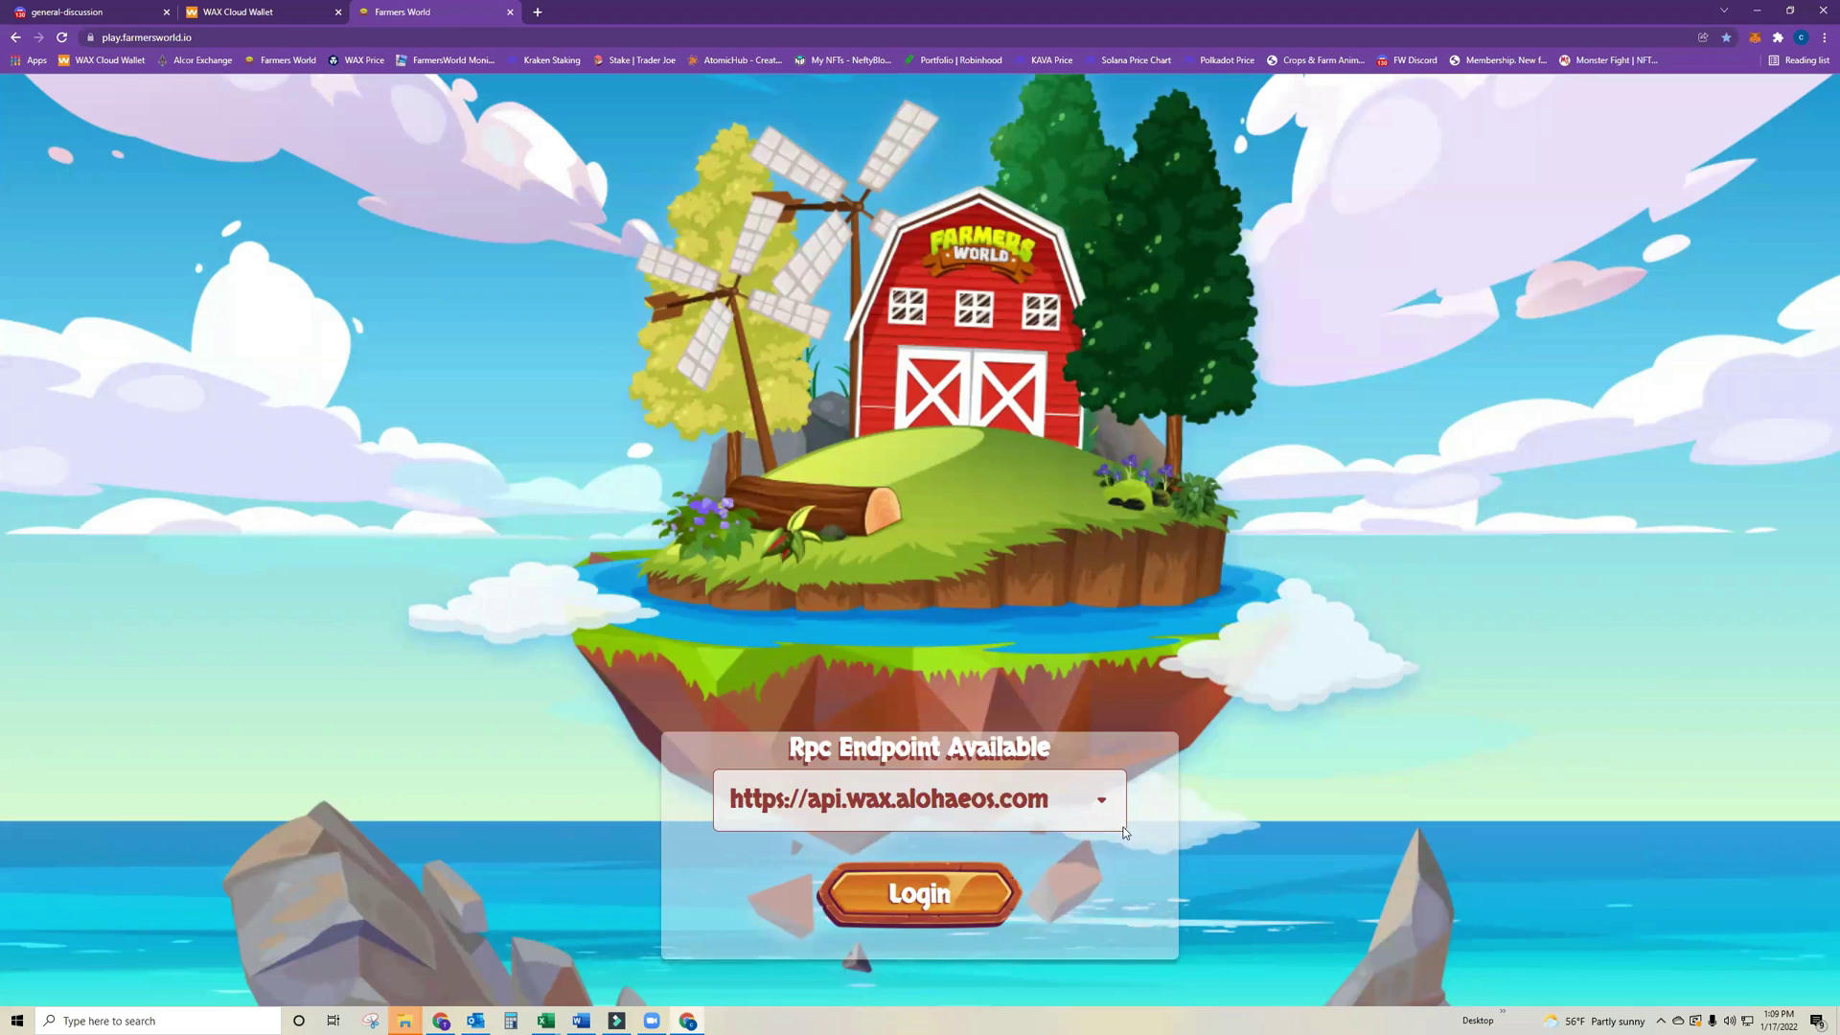
pyautogui.click(1012, 808)
pyautogui.click(910, 577)
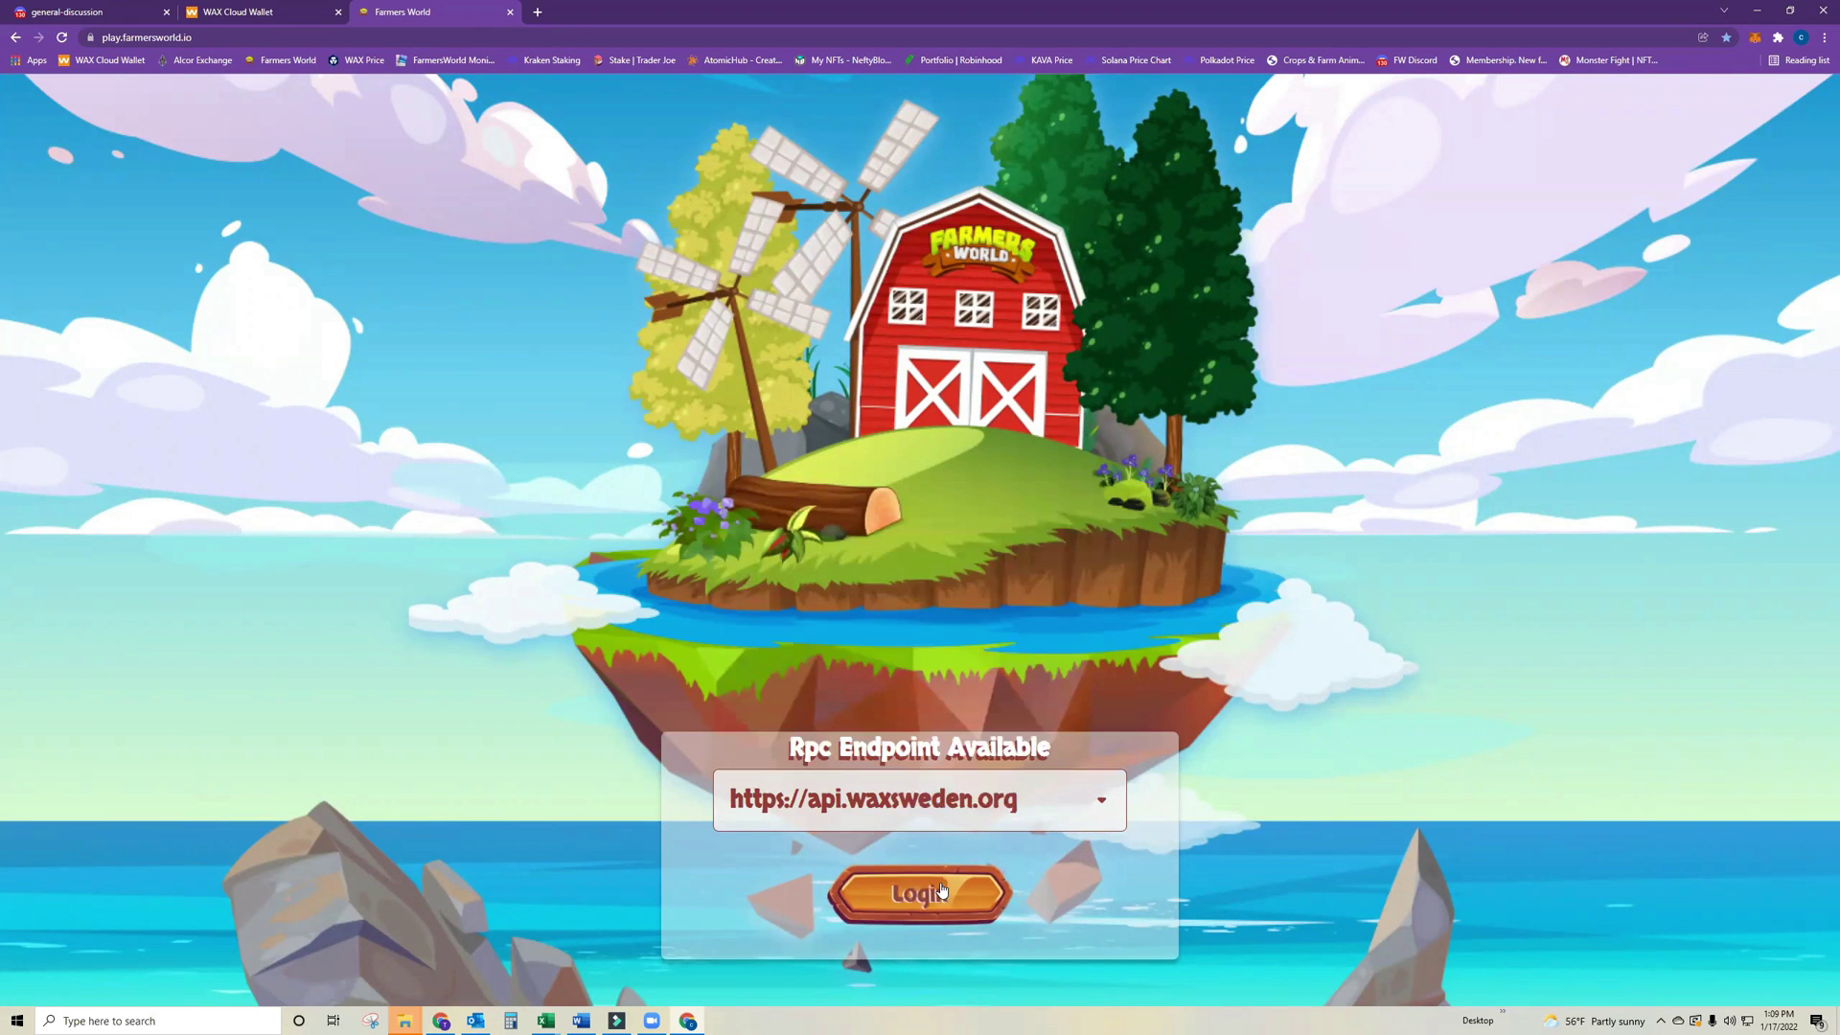
pyautogui.click(918, 894)
pyautogui.click(896, 508)
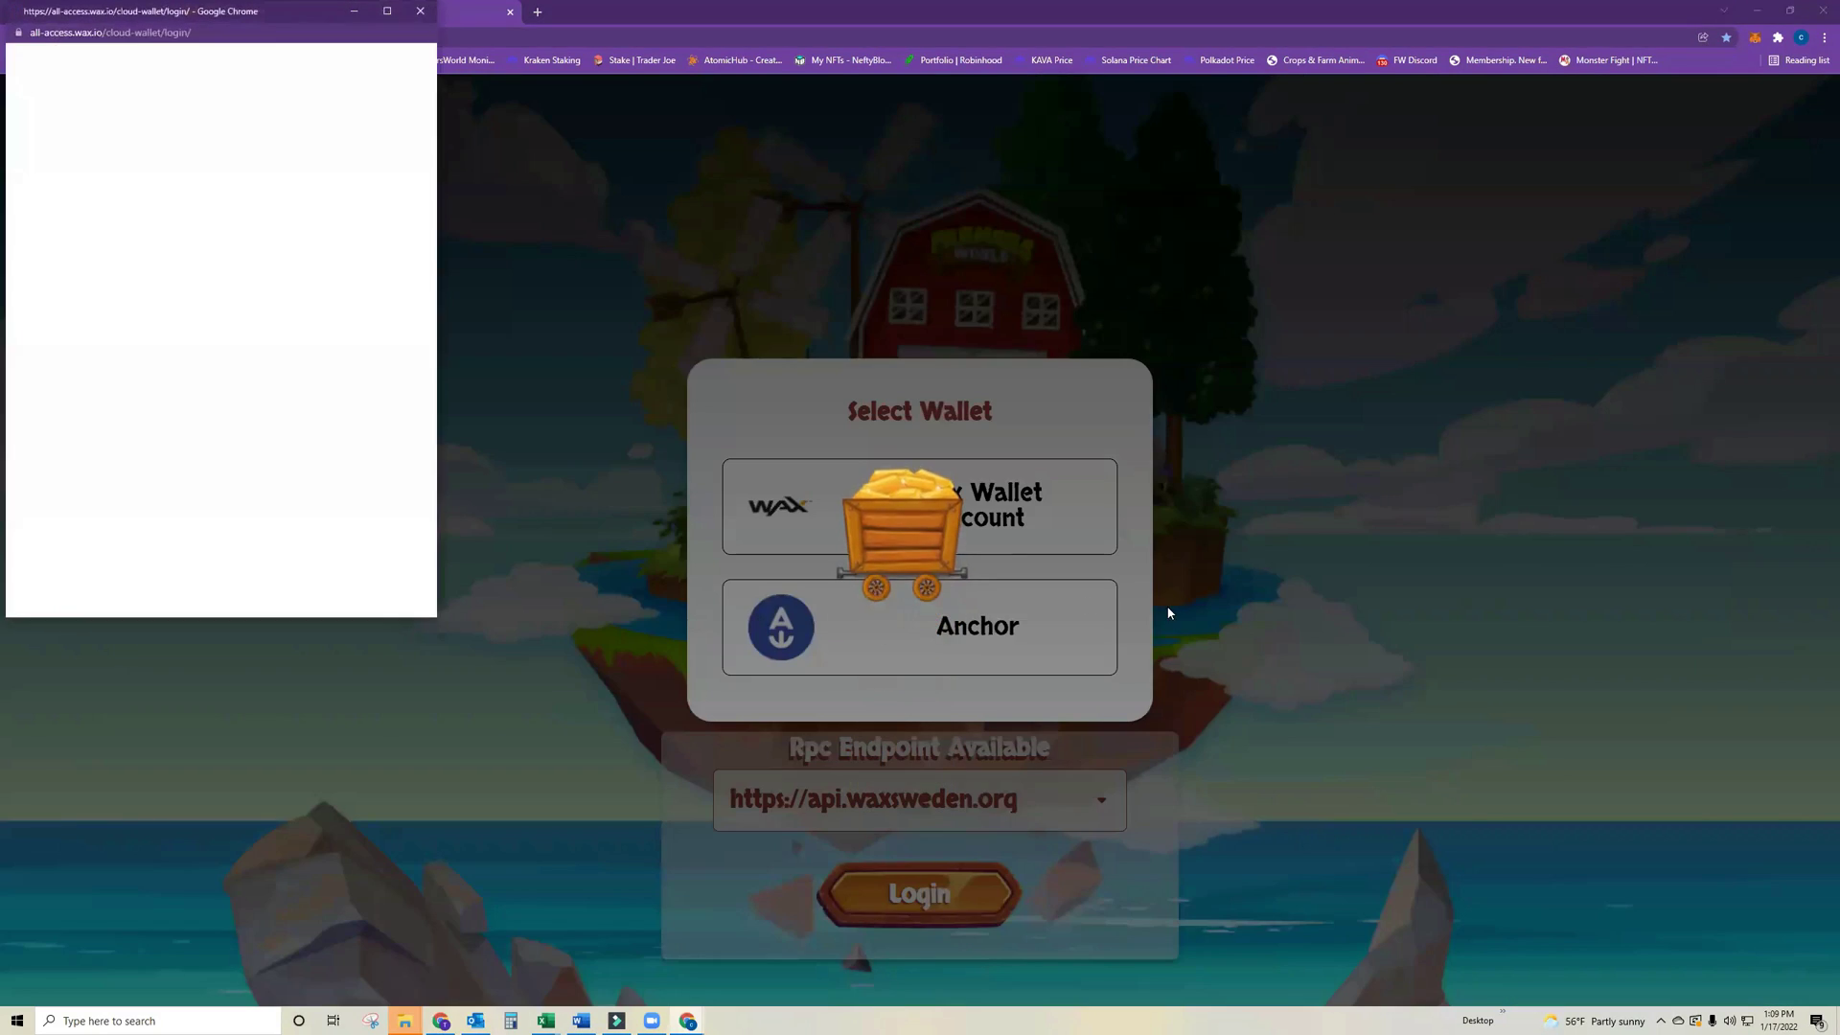
pyautogui.click(198, 407)
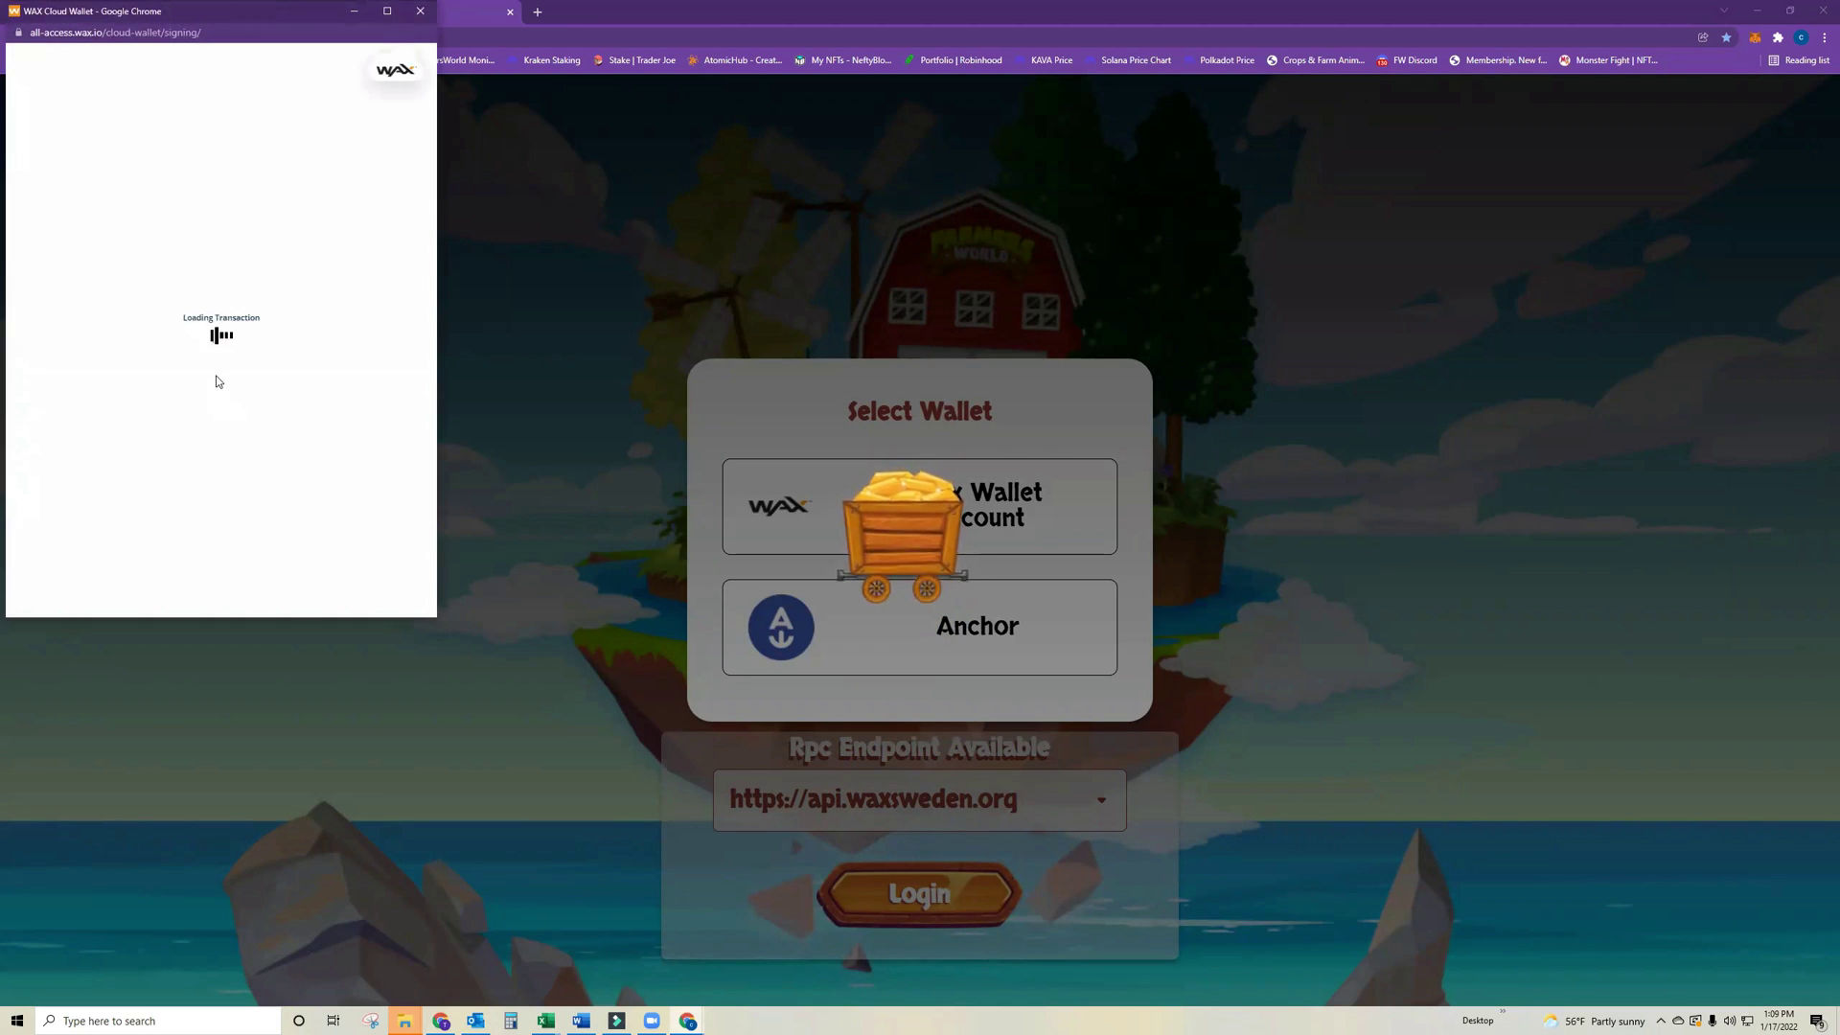
pyautogui.click(223, 455)
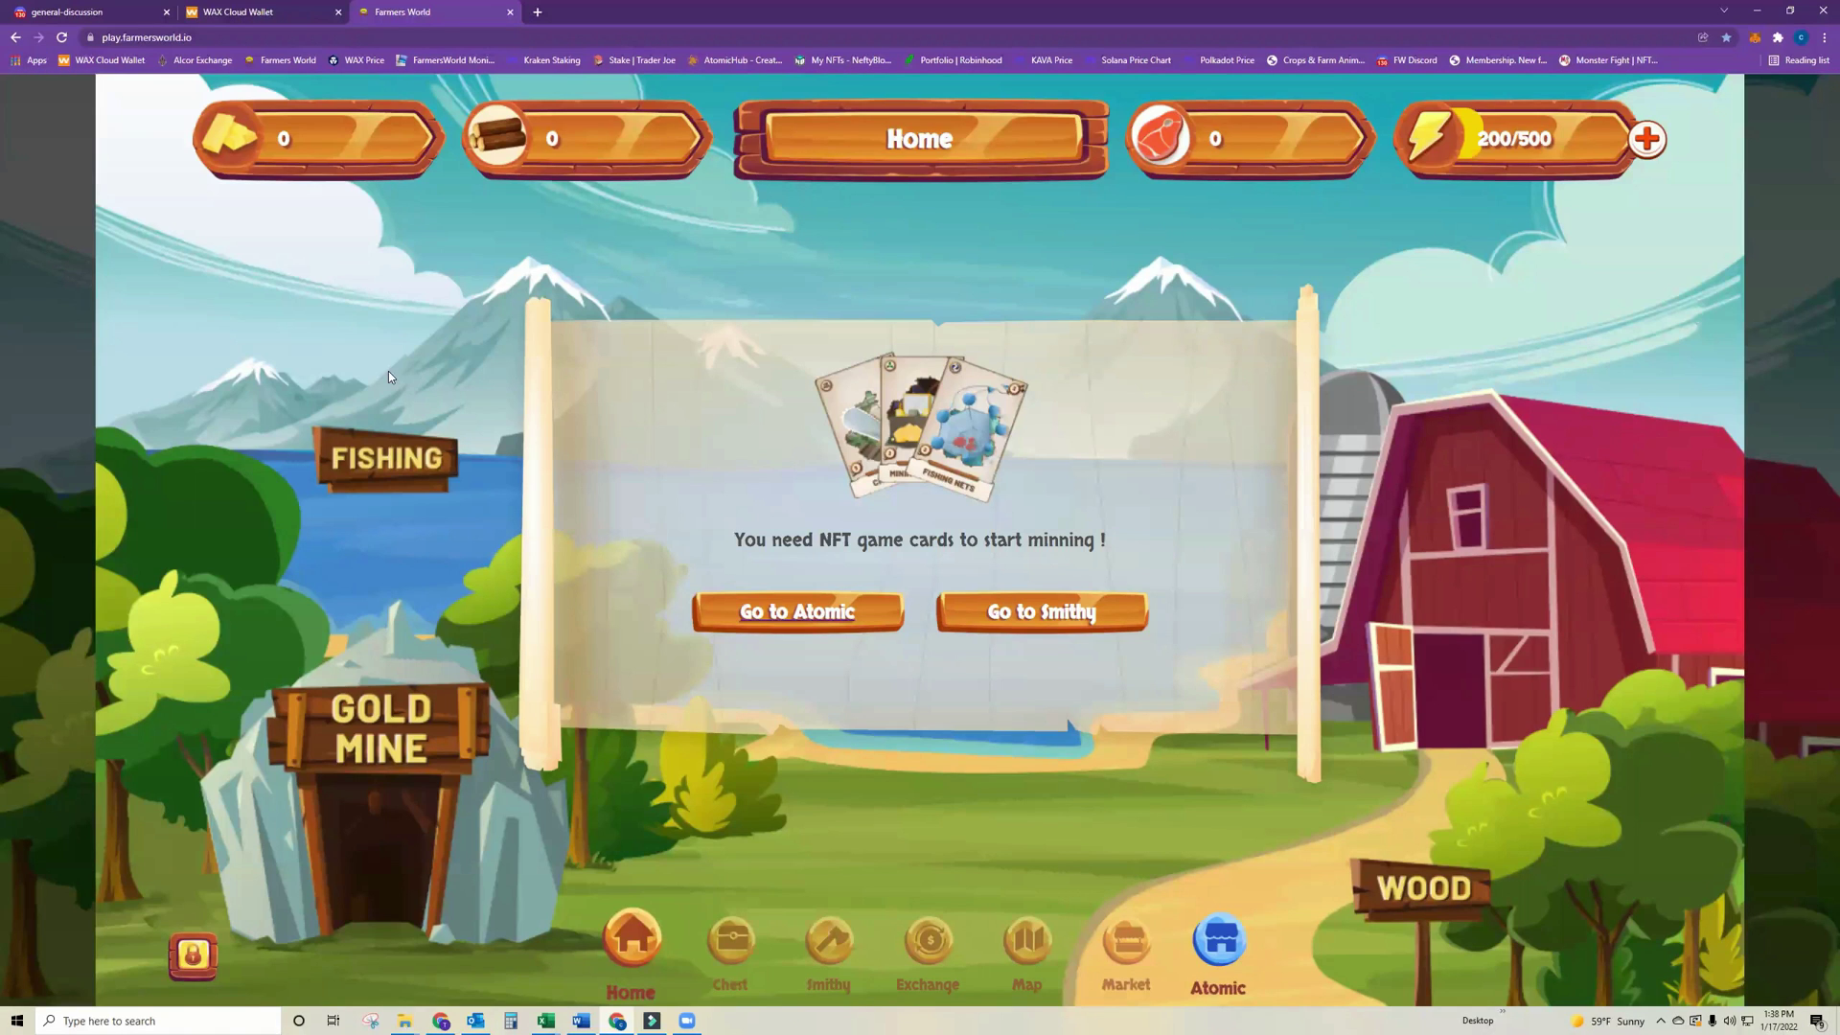
# Go through Chest to the Exchange screen, toggling between its Deposit and Withdraw tabs.
pyautogui.click(731, 939)
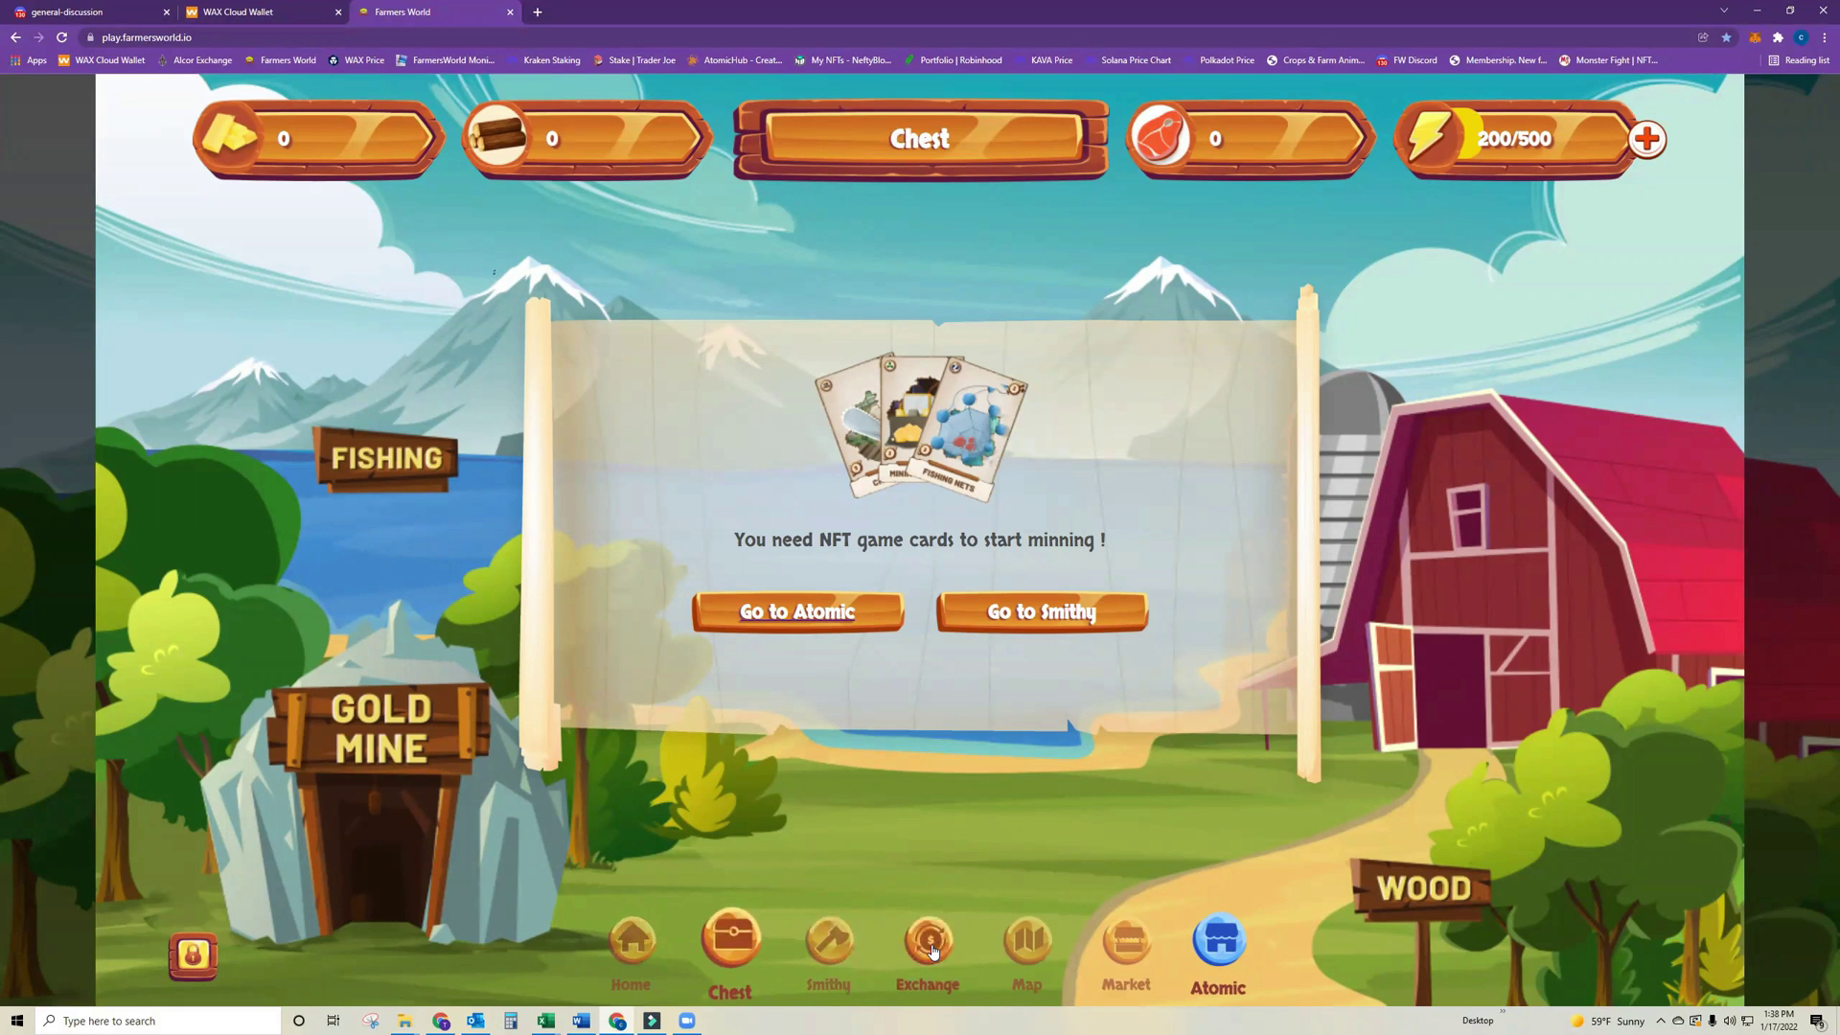
pyautogui.click(927, 942)
pyautogui.click(1023, 346)
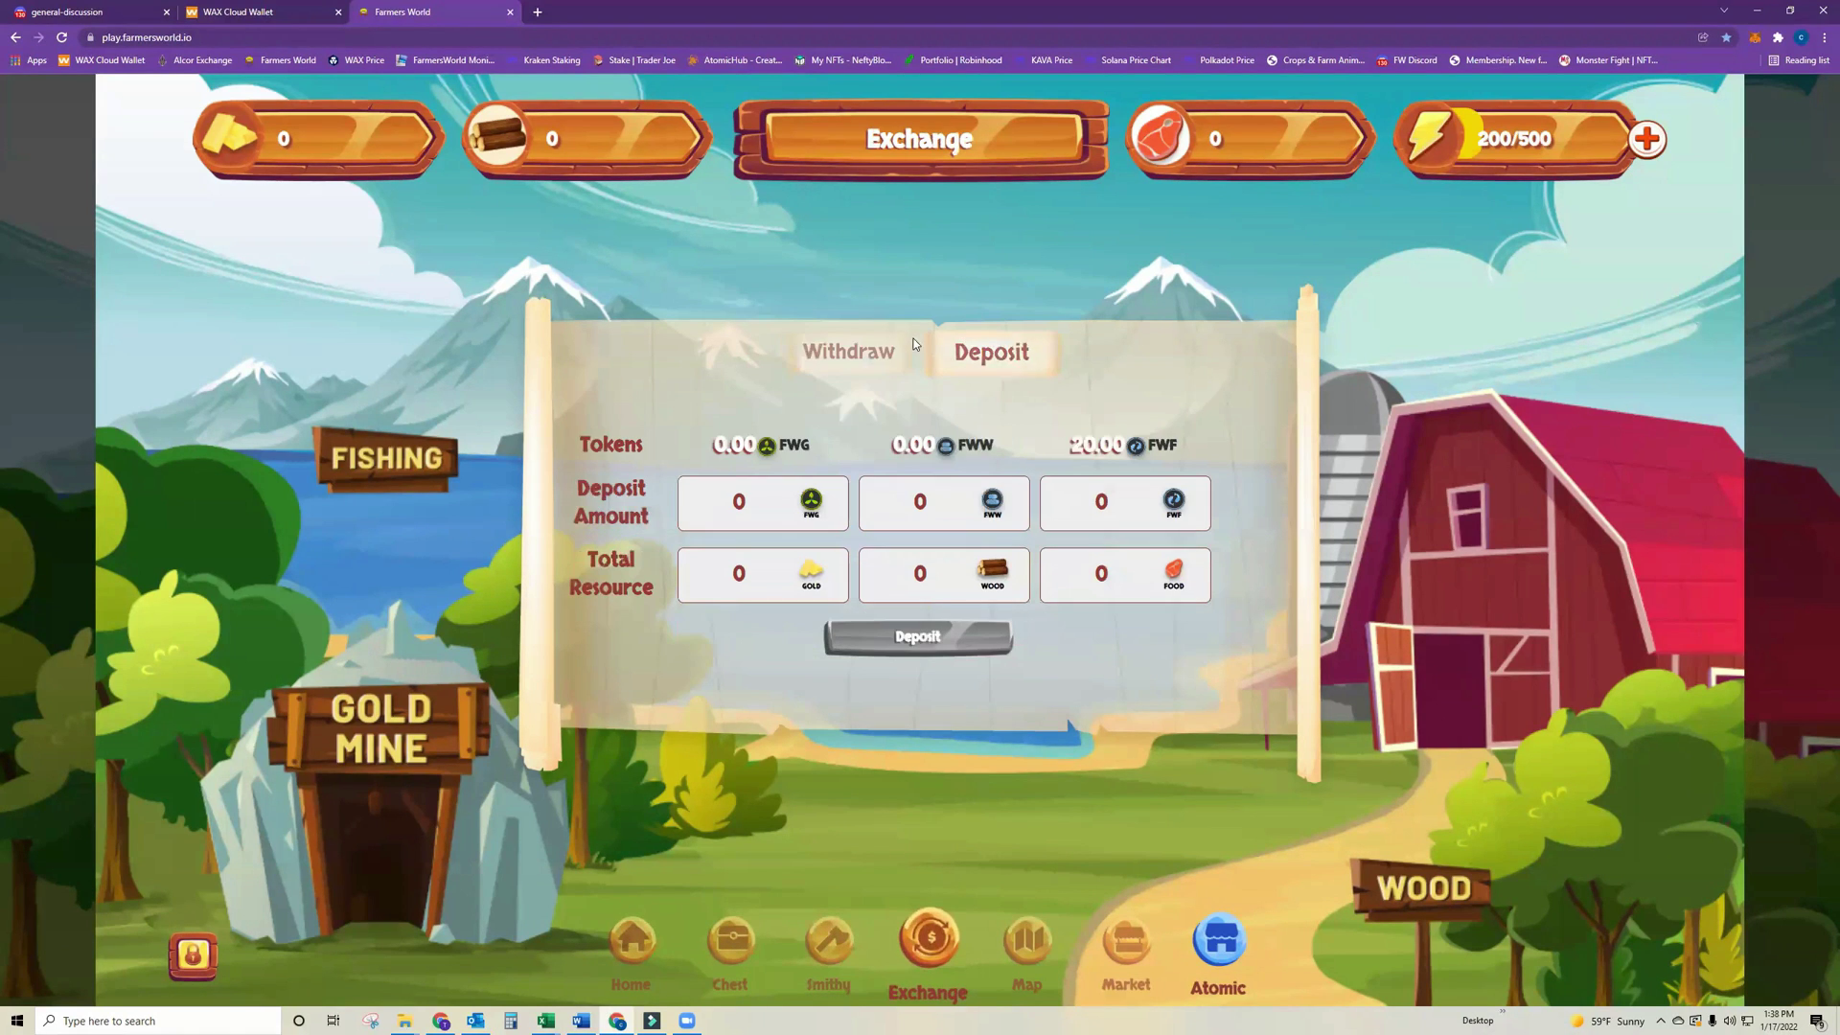
pyautogui.click(858, 351)
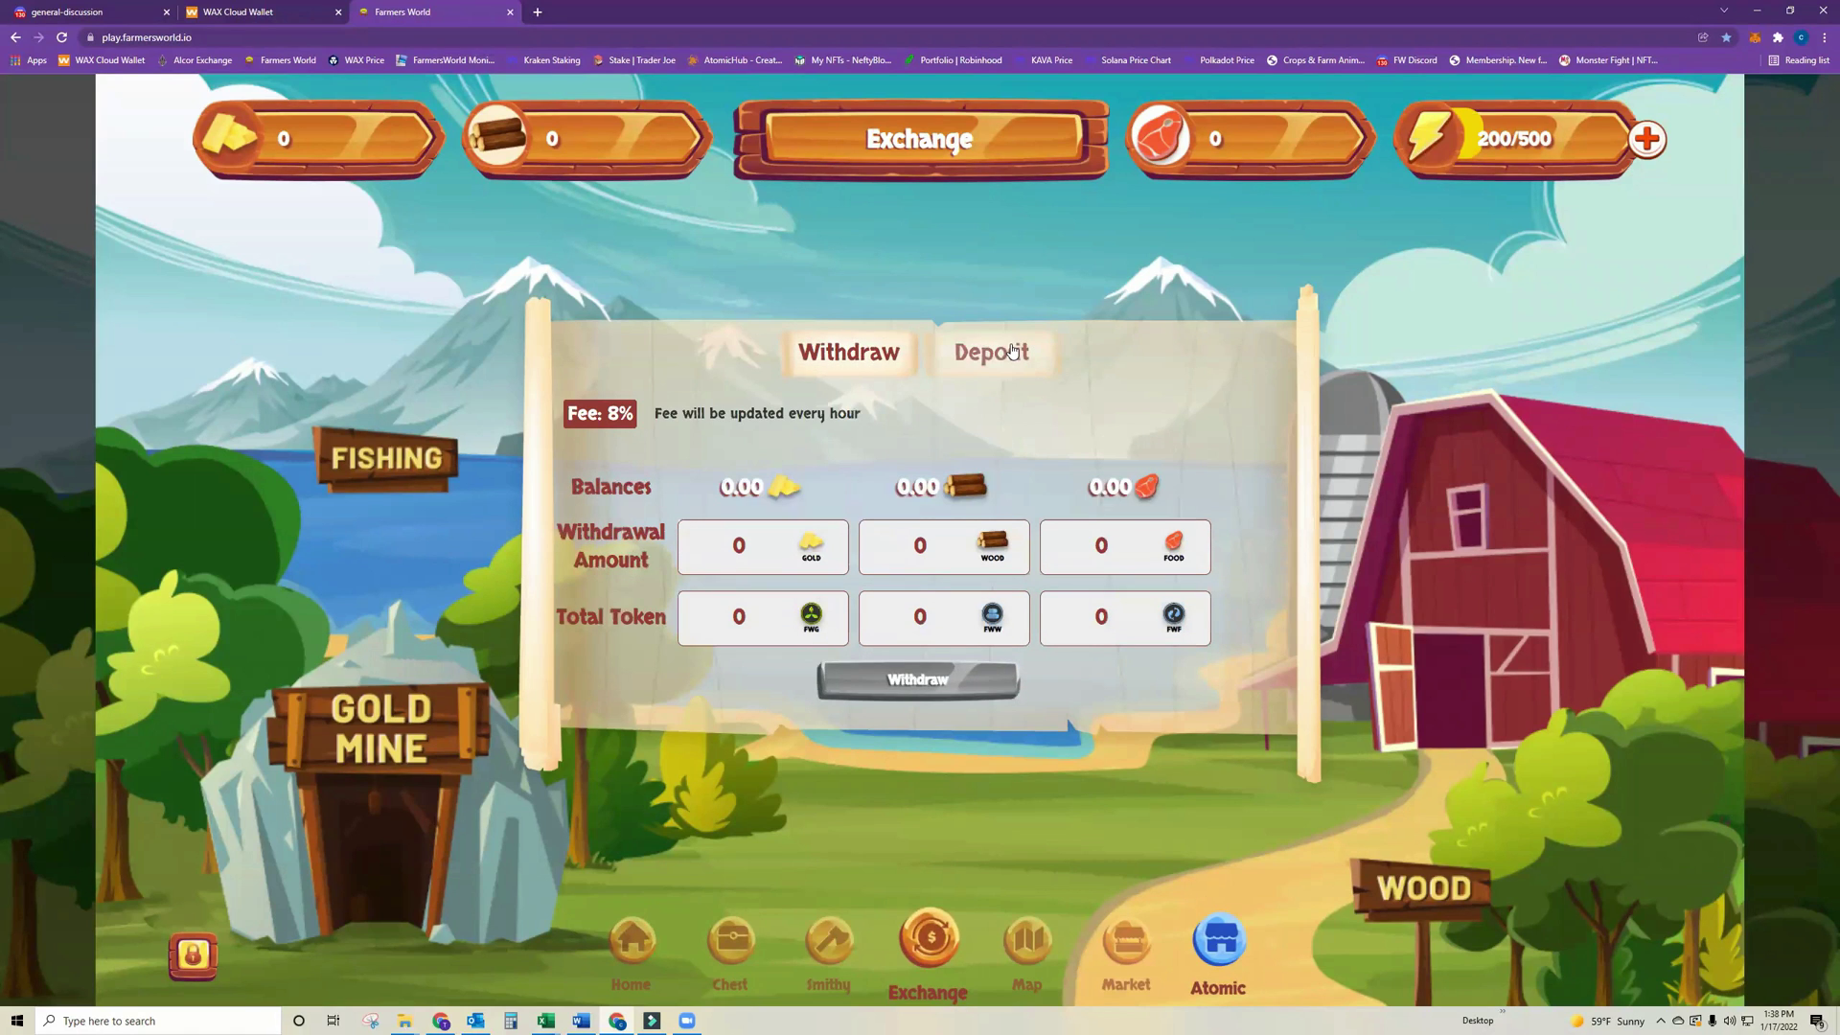
pyautogui.click(728, 941)
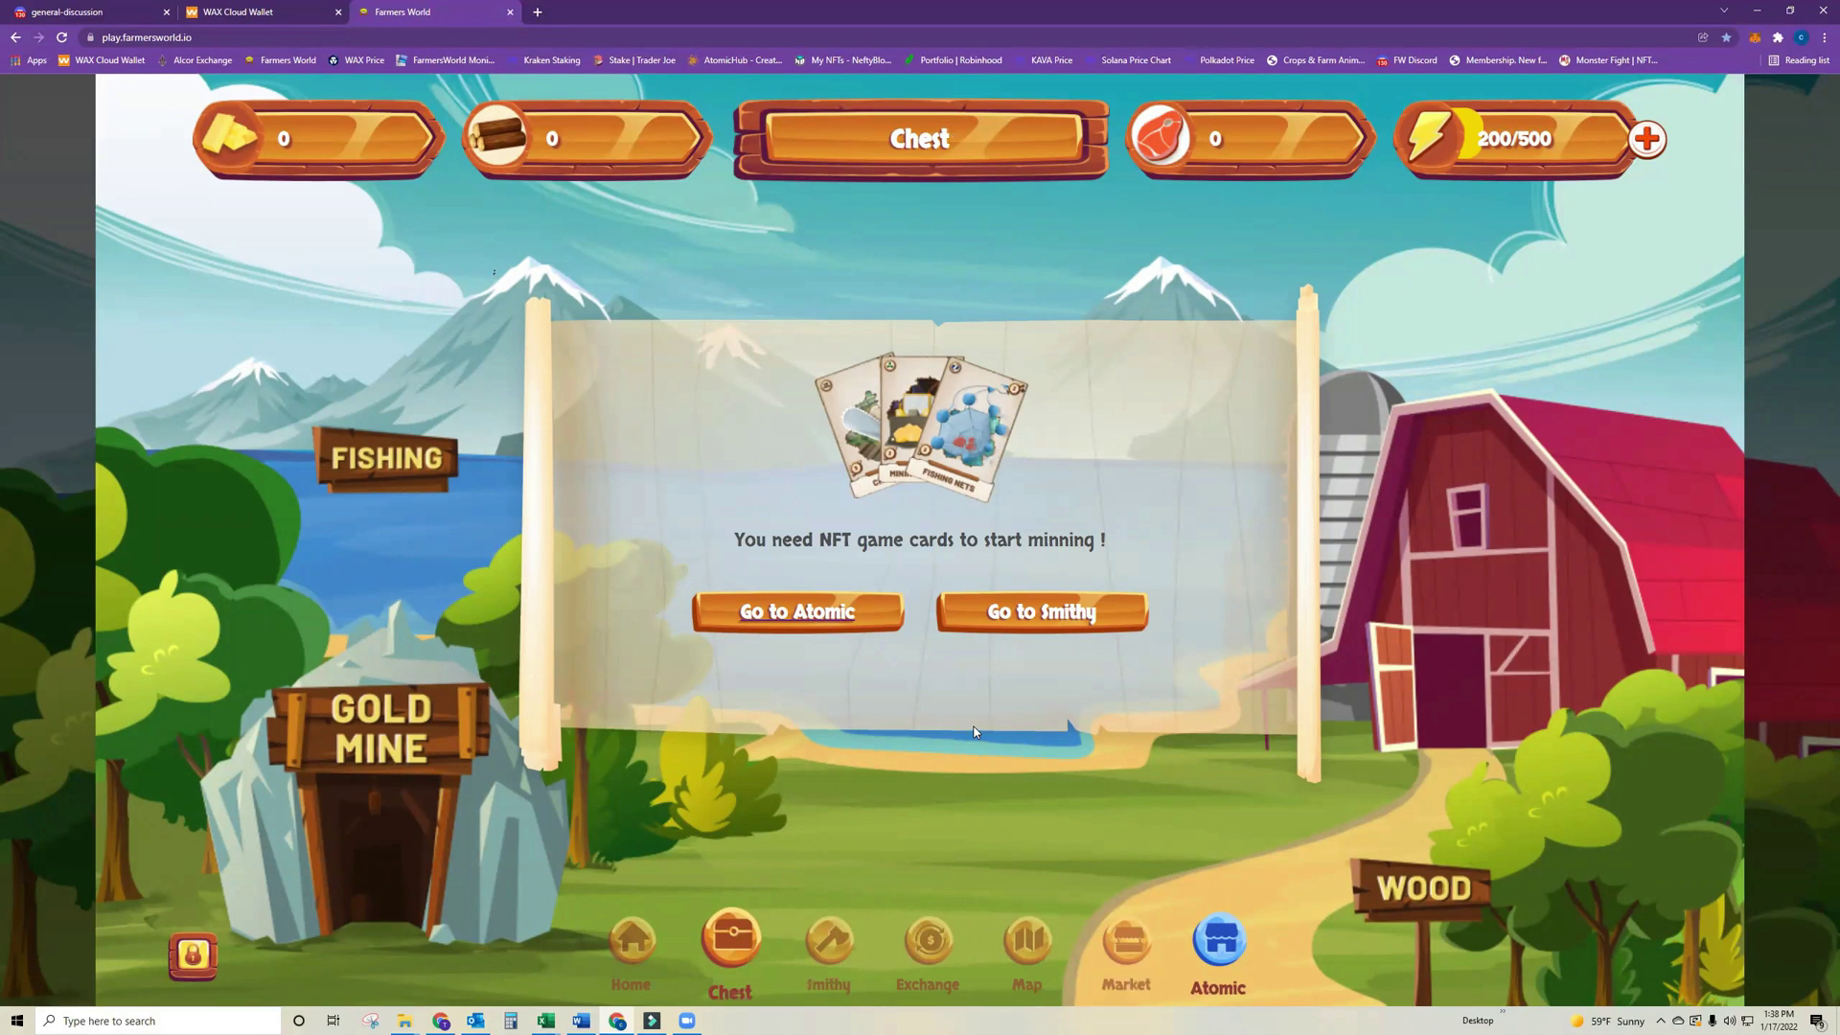
pyautogui.click(936, 951)
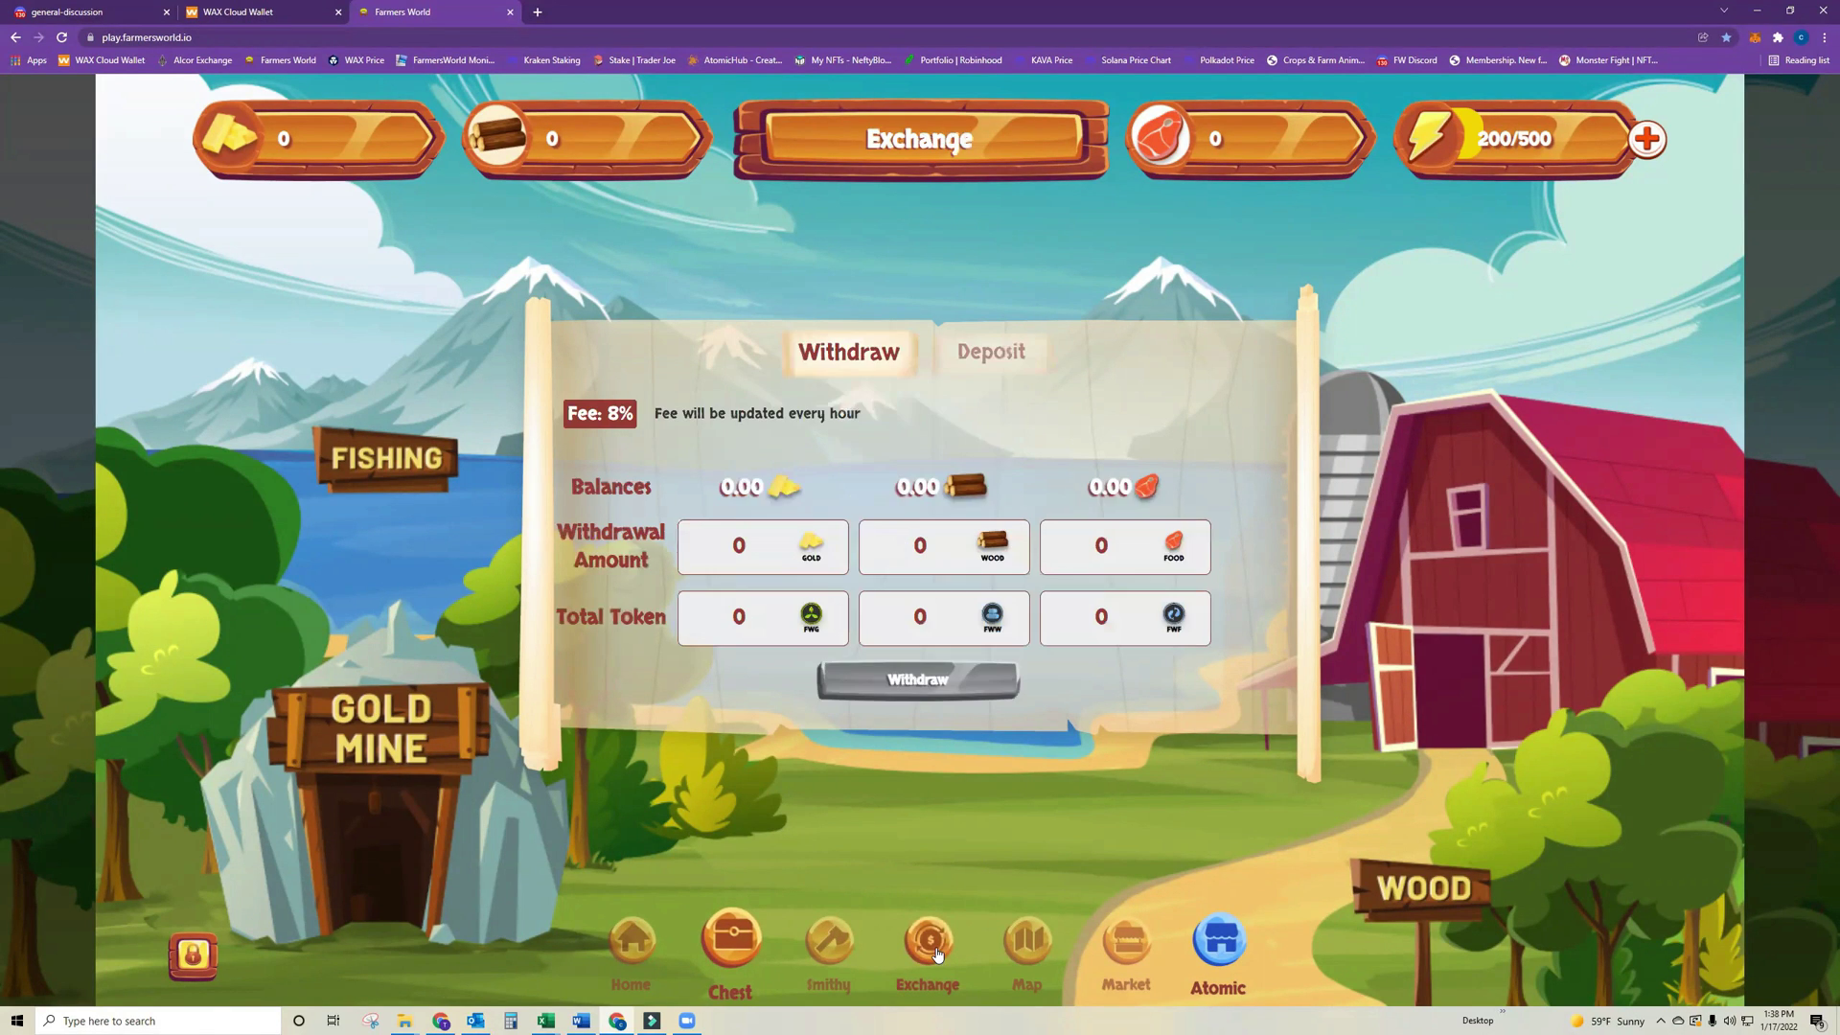
# Enter 20 as the FWF deposit amount, deposit it, and approve the transaction in the WAX popup.
pyautogui.click(997, 355)
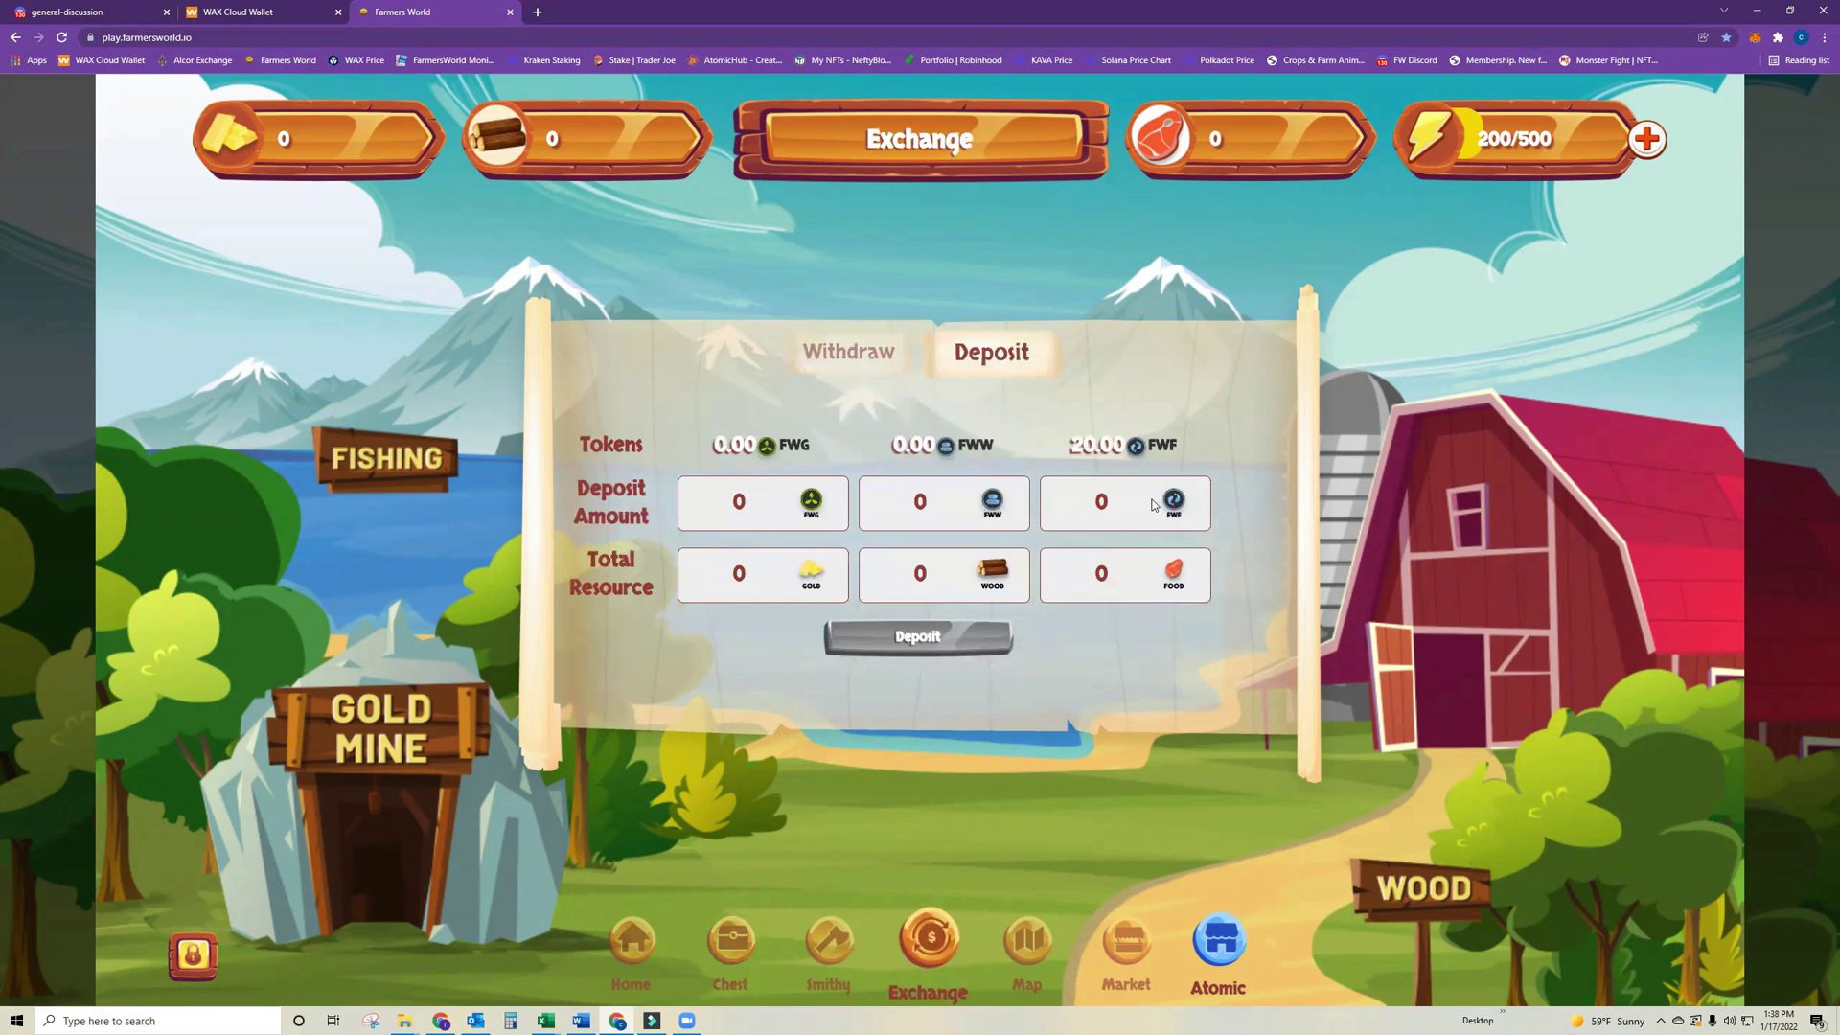
pyautogui.moveTo(1126, 513); pyautogui.dragTo(966, 522)
pyautogui.write('20')
pyautogui.click(949, 633)
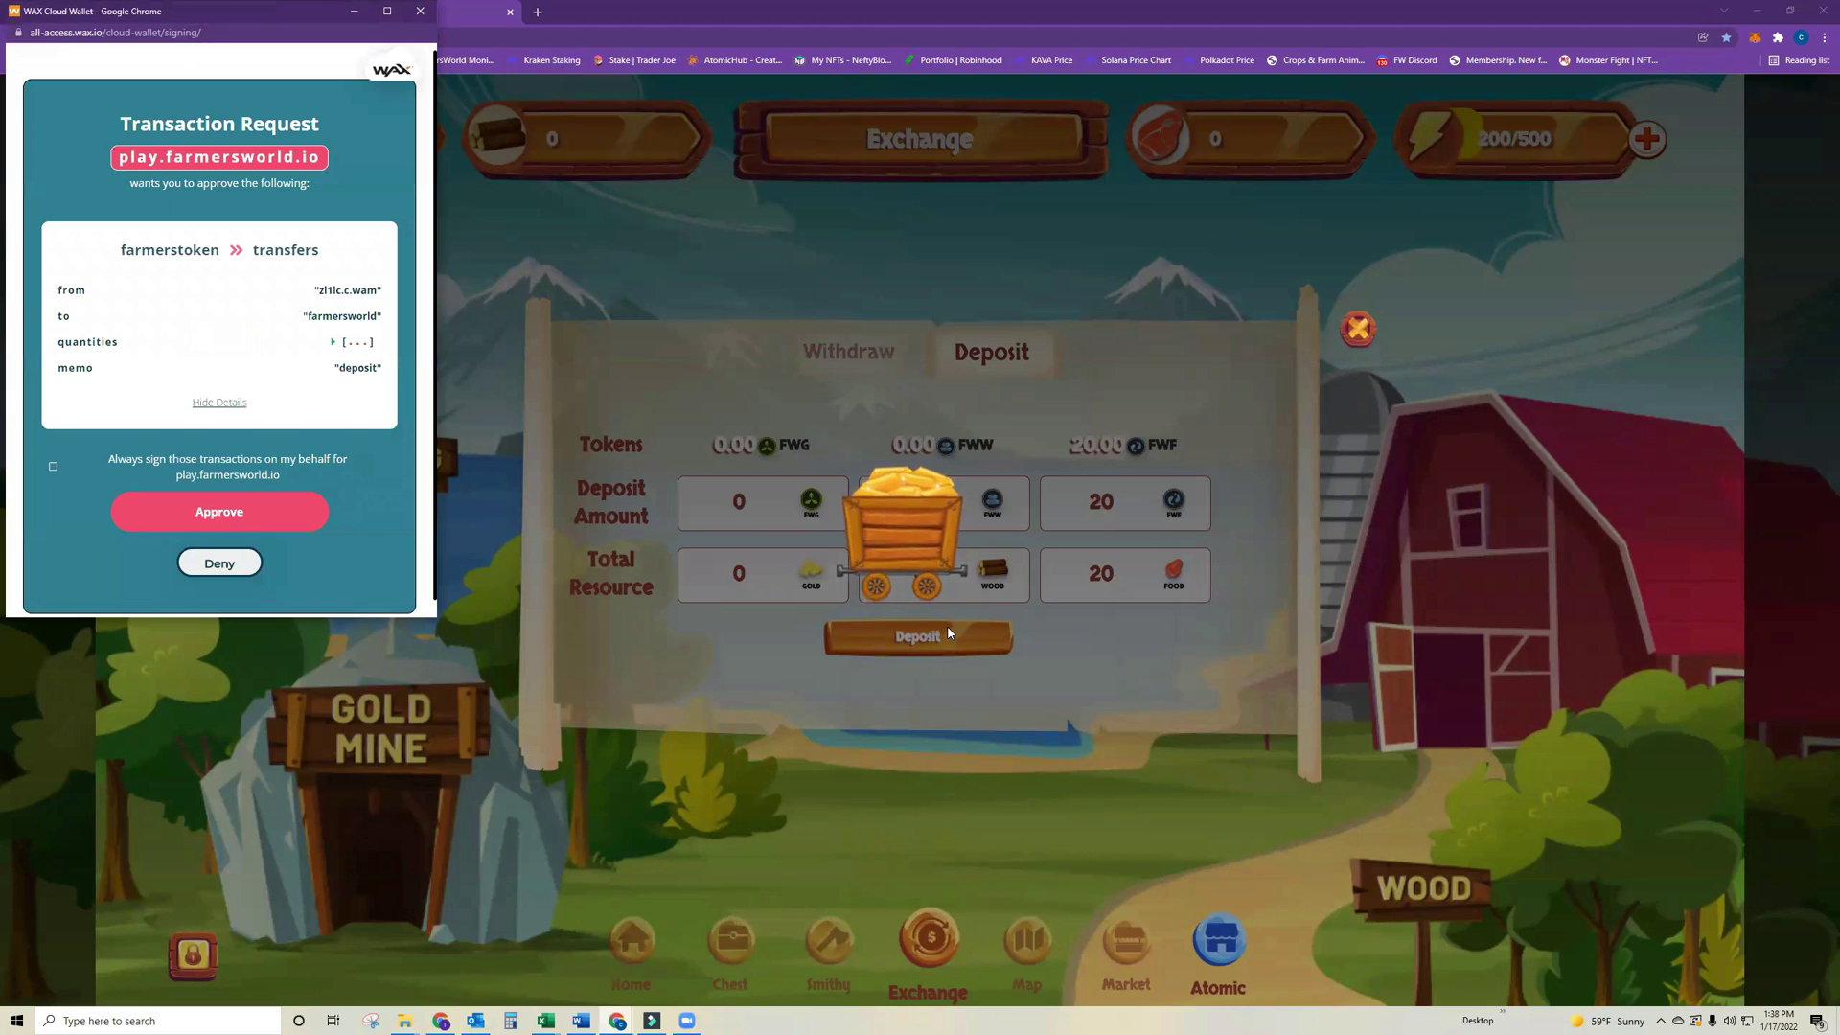
pyautogui.click(231, 514)
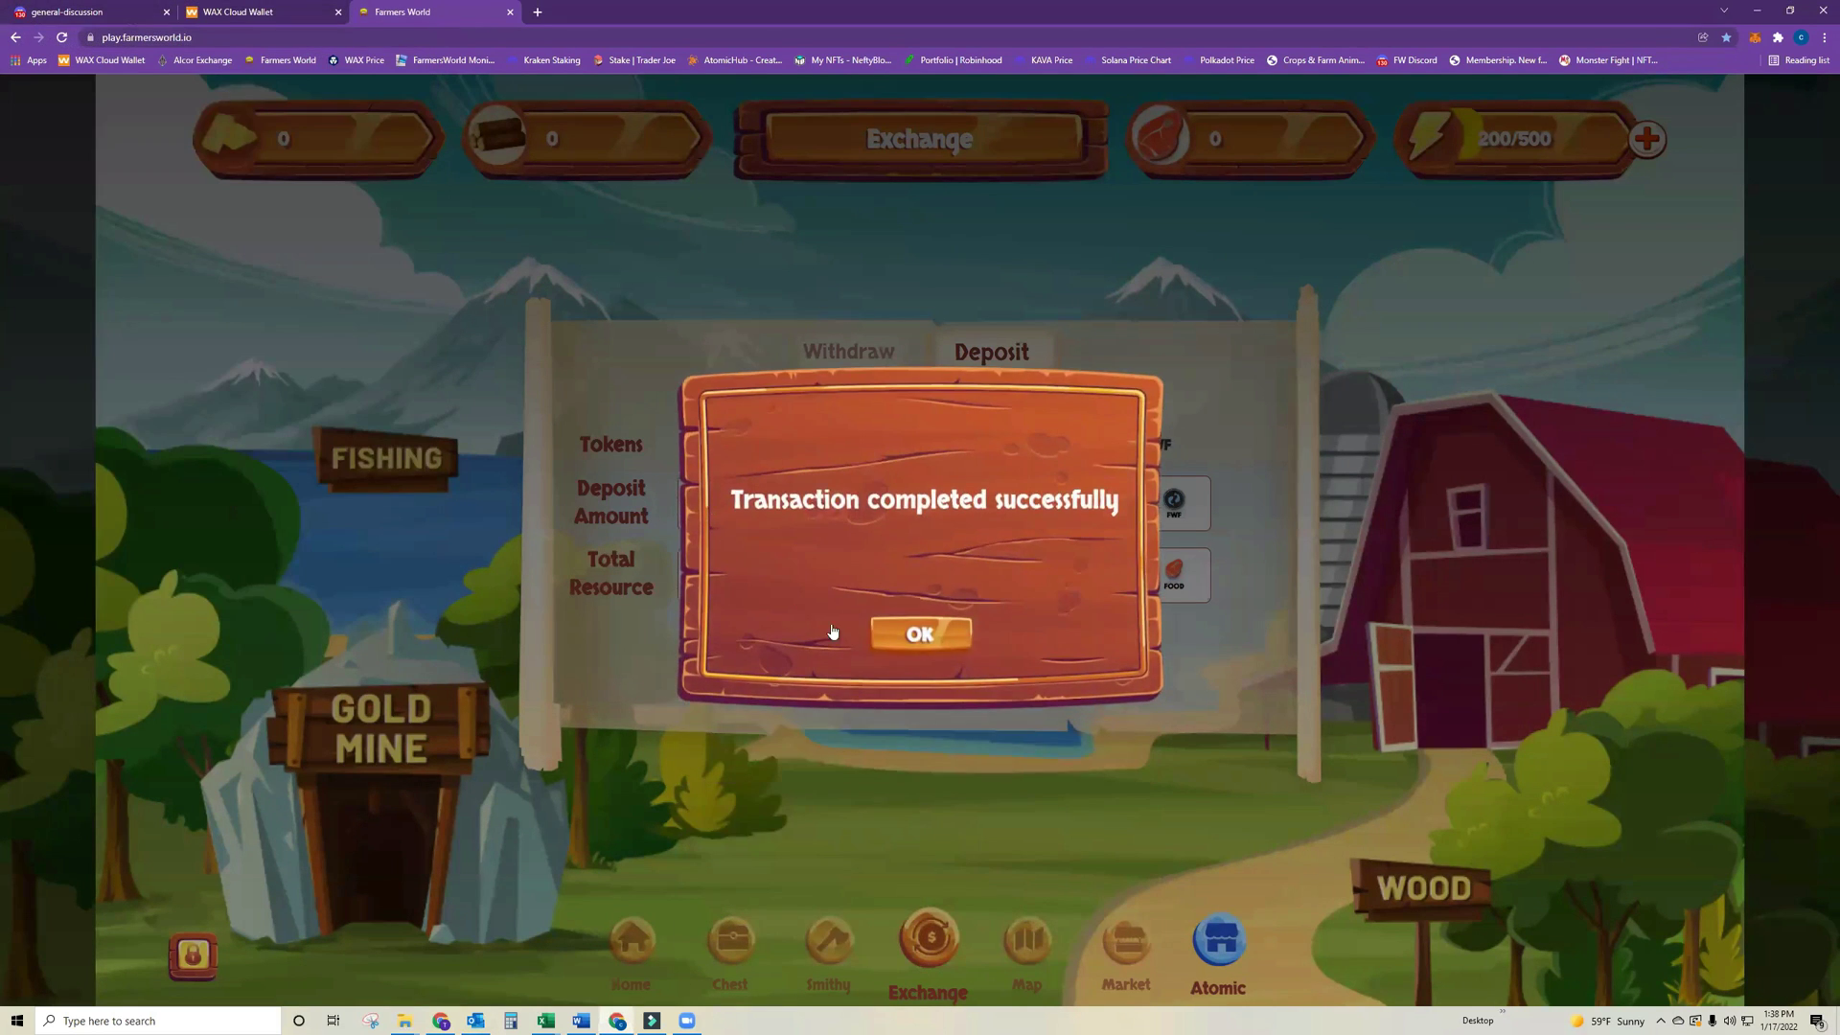
pyautogui.click(937, 625)
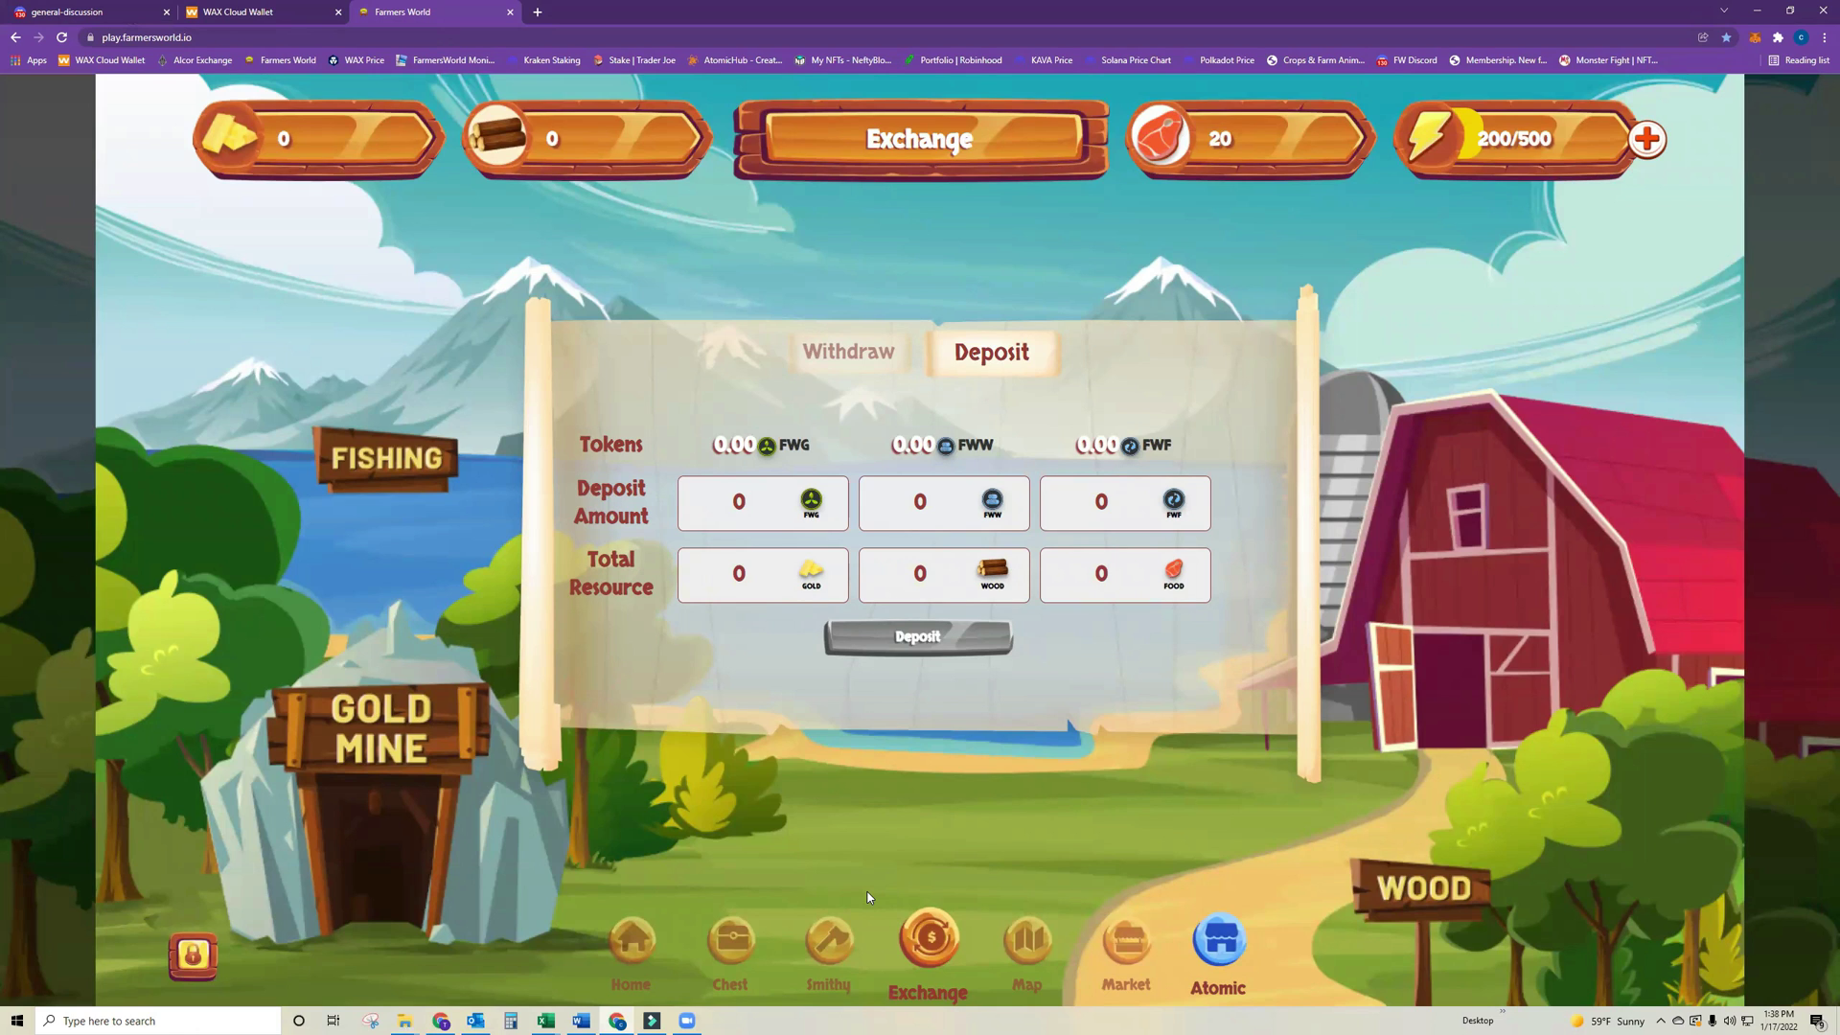
# Check Home and the Map, then in the Smithy view Coop and the Farm Plot recipe (120 gold, 200 wood).
pyautogui.click(625, 949)
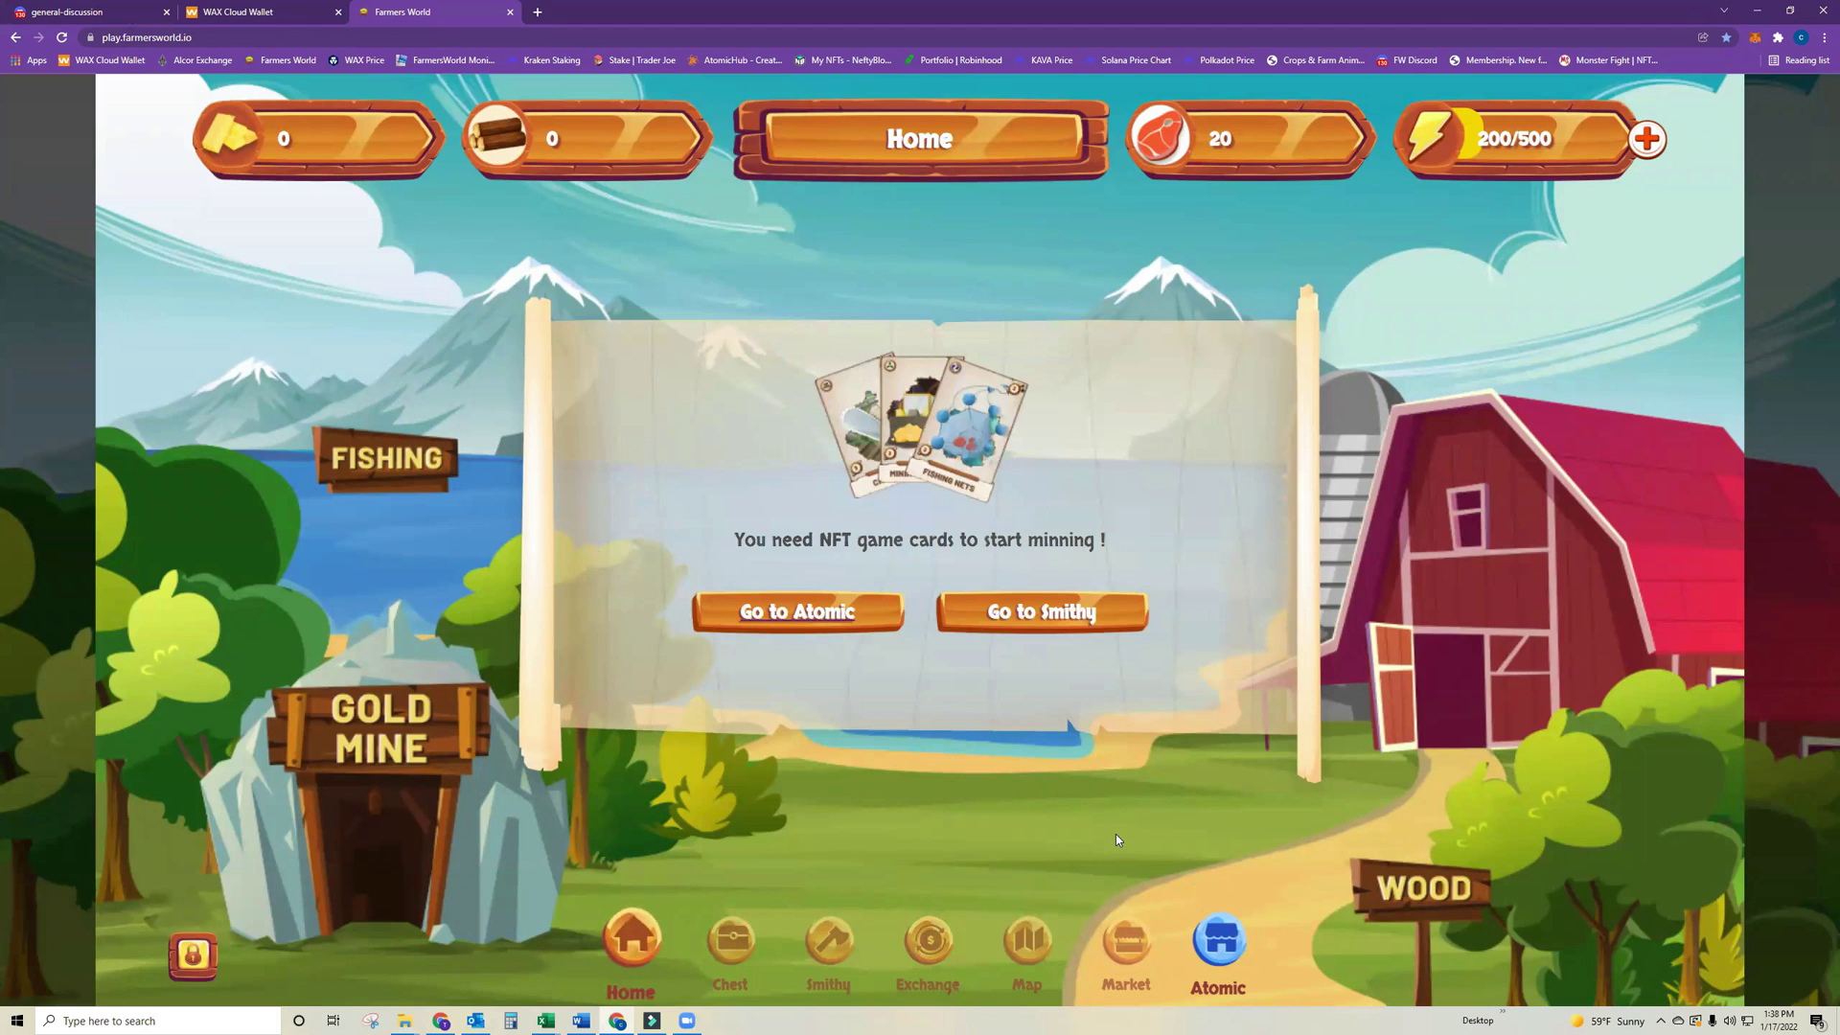
pyautogui.click(1027, 941)
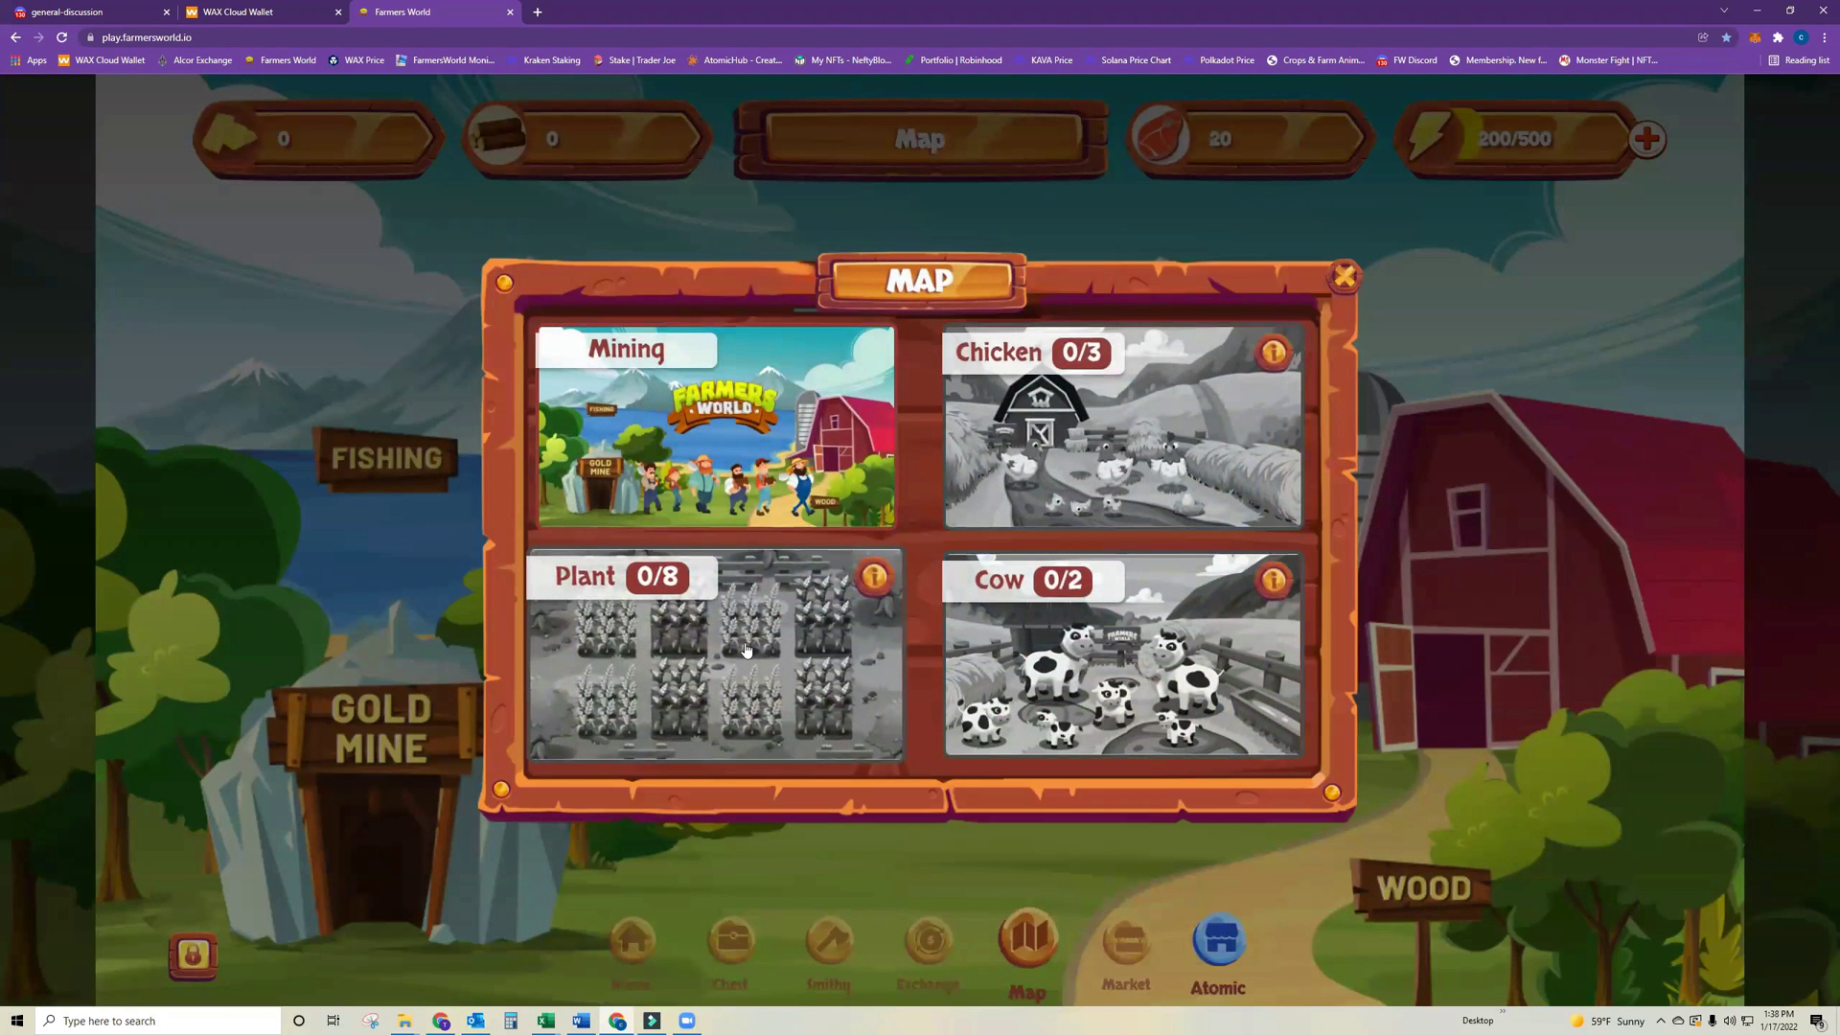
pyautogui.click(643, 962)
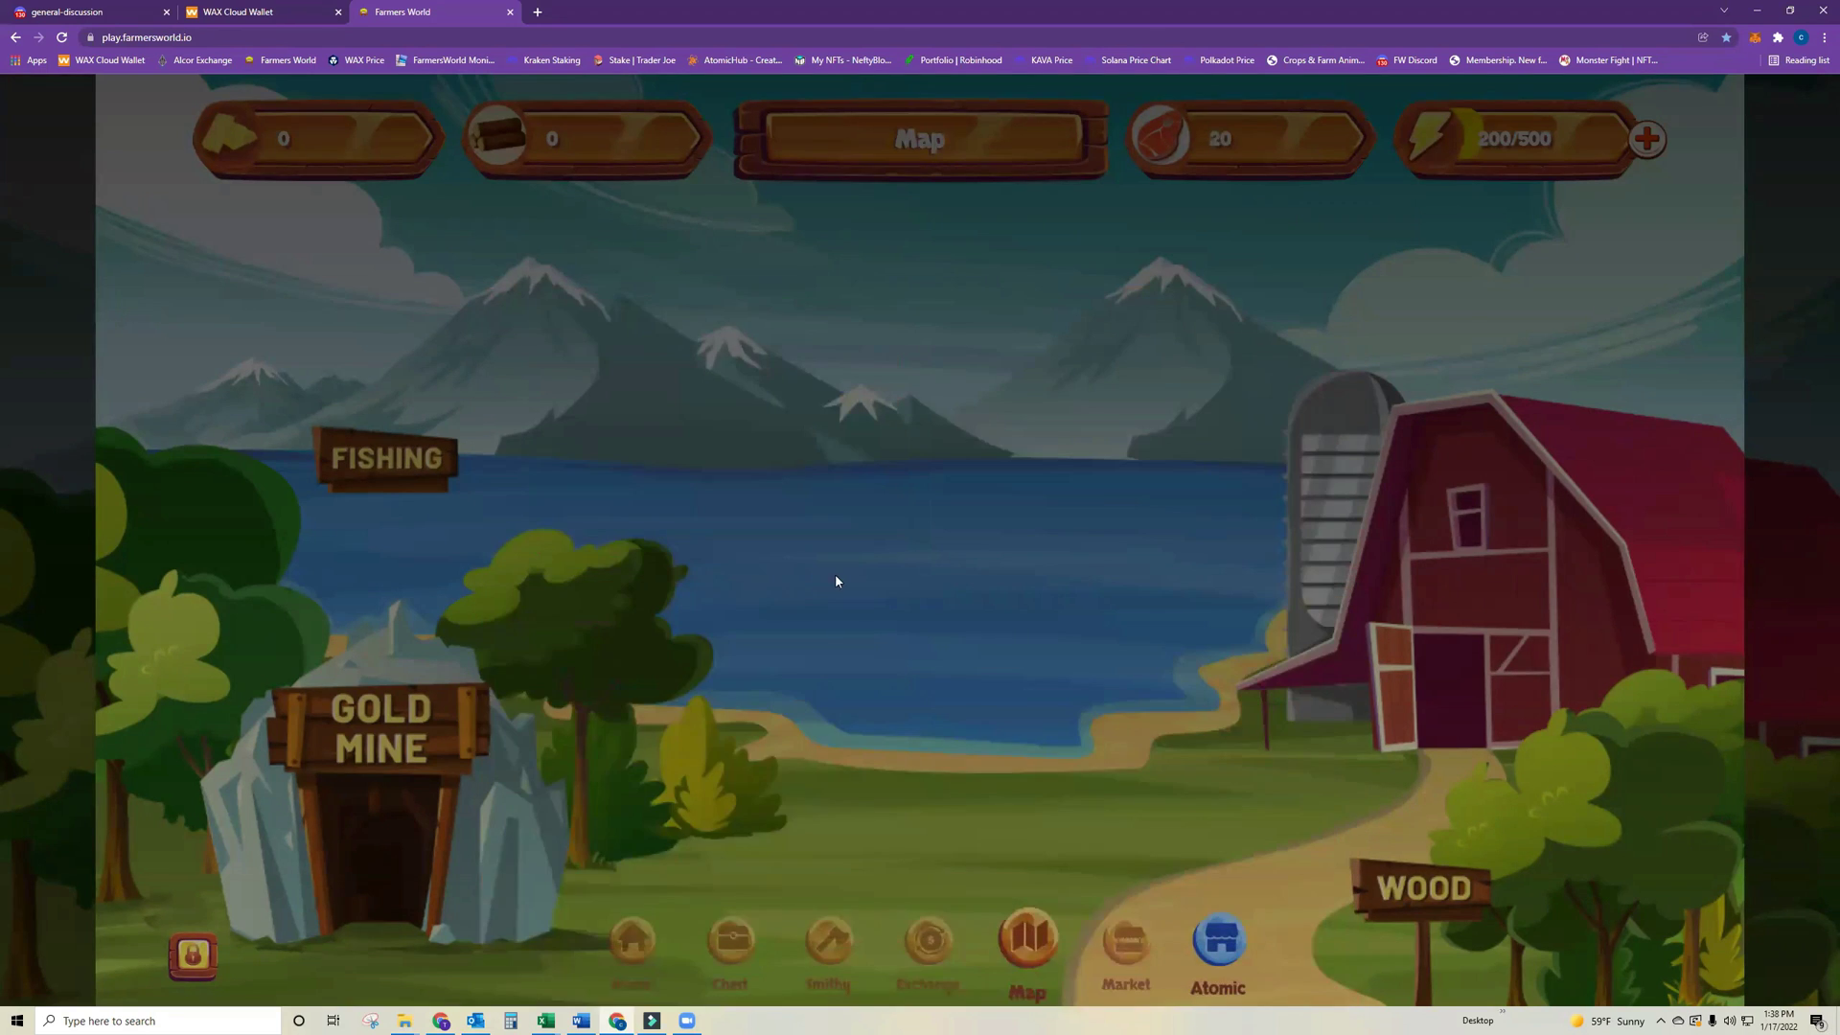
pyautogui.click(822, 936)
pyautogui.scroll(-3, 619, 520)
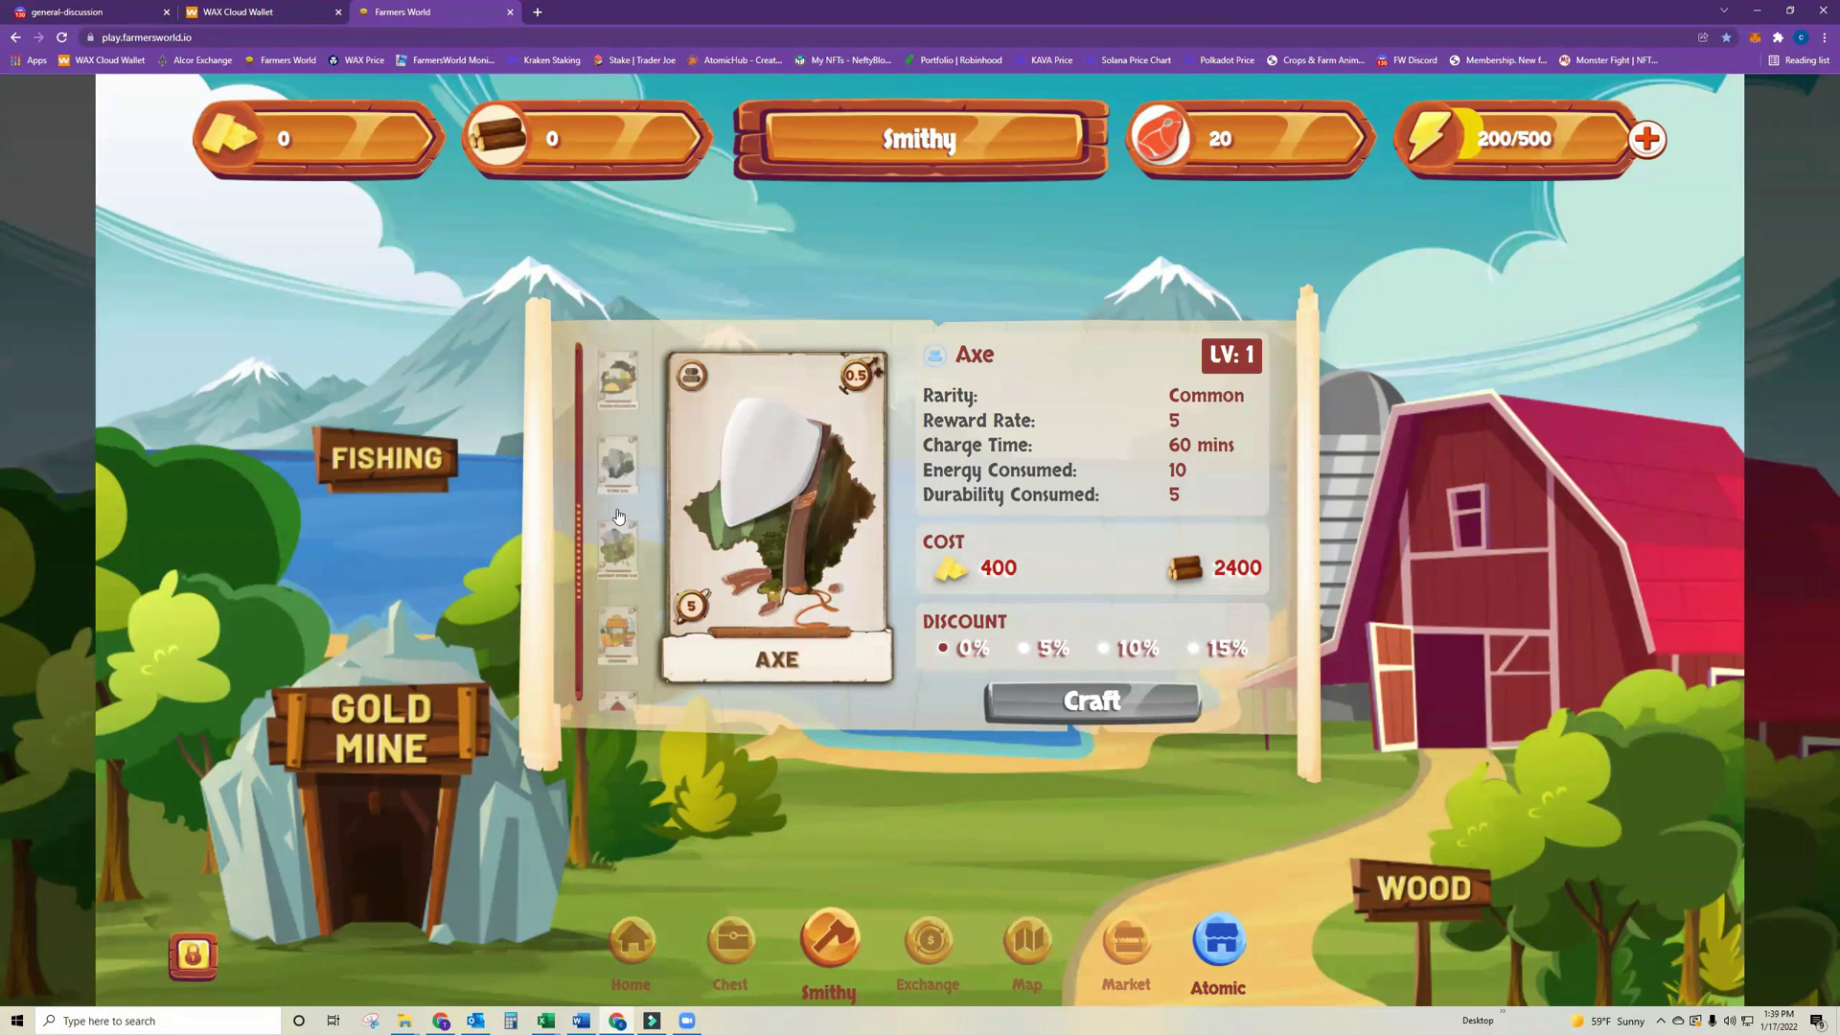
pyautogui.scroll(-3, 619, 521)
pyautogui.click(619, 596)
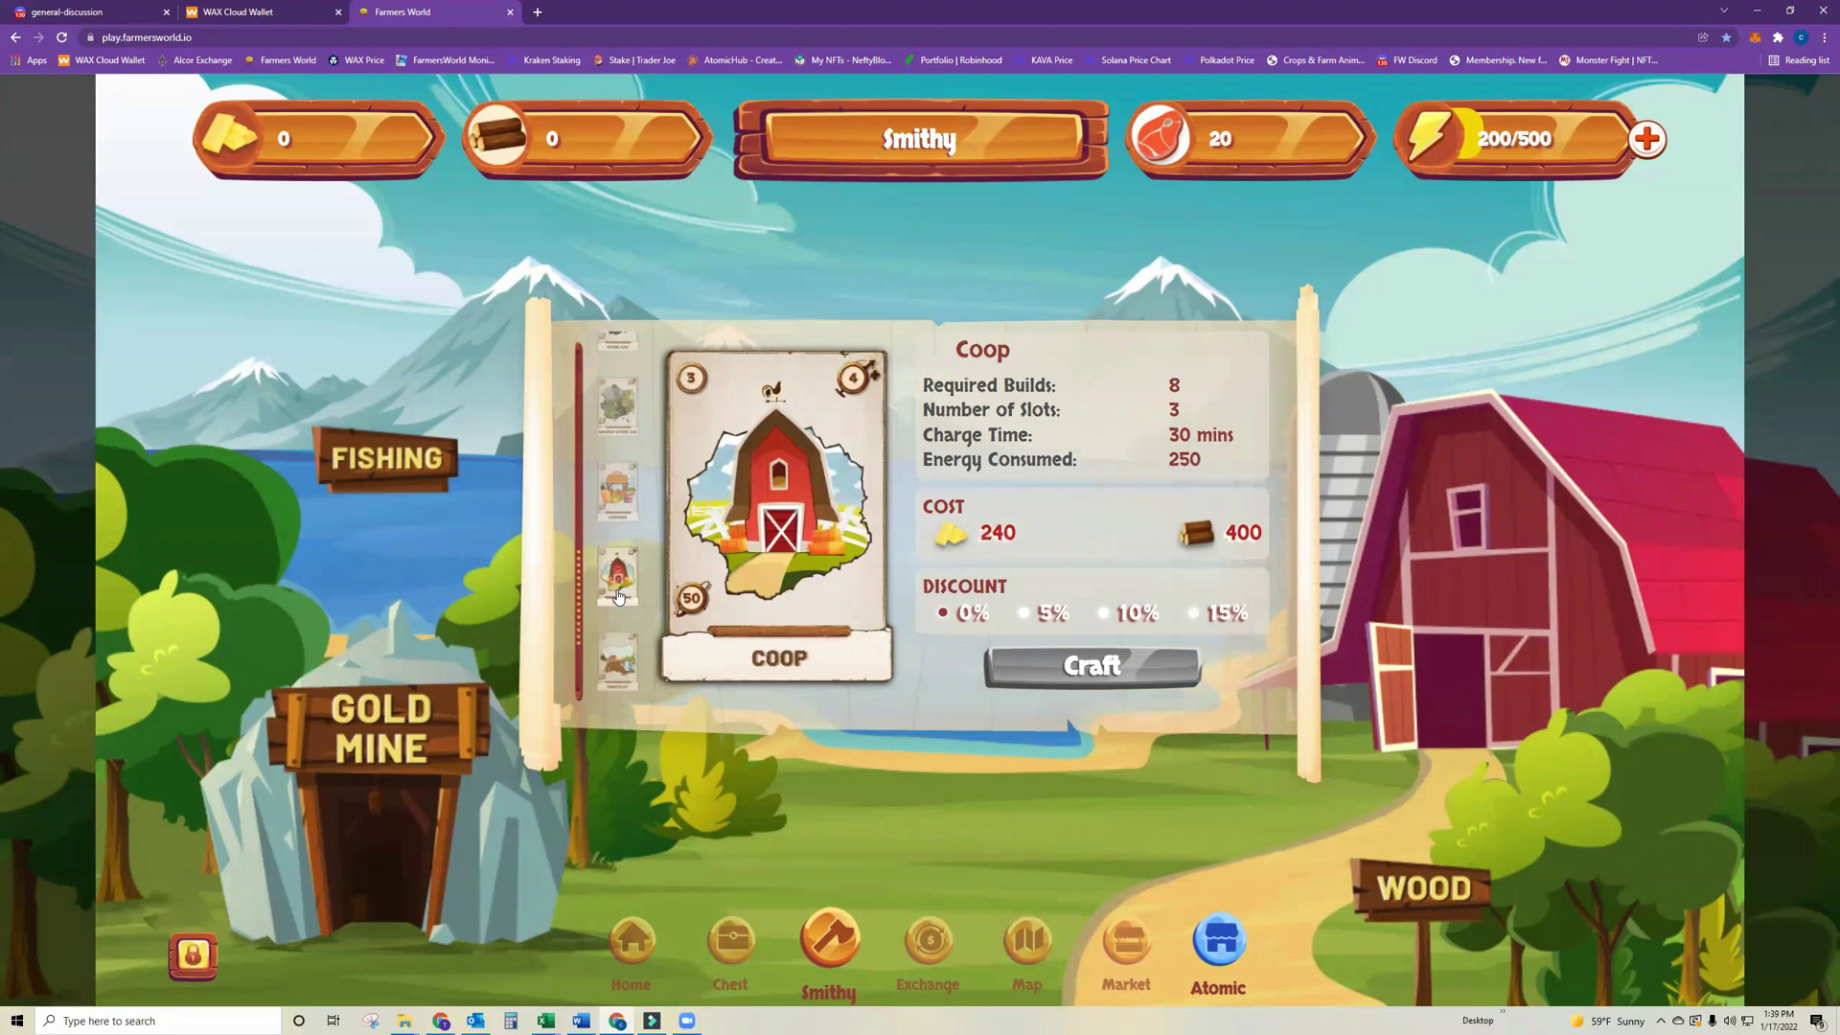
pyautogui.click(619, 668)
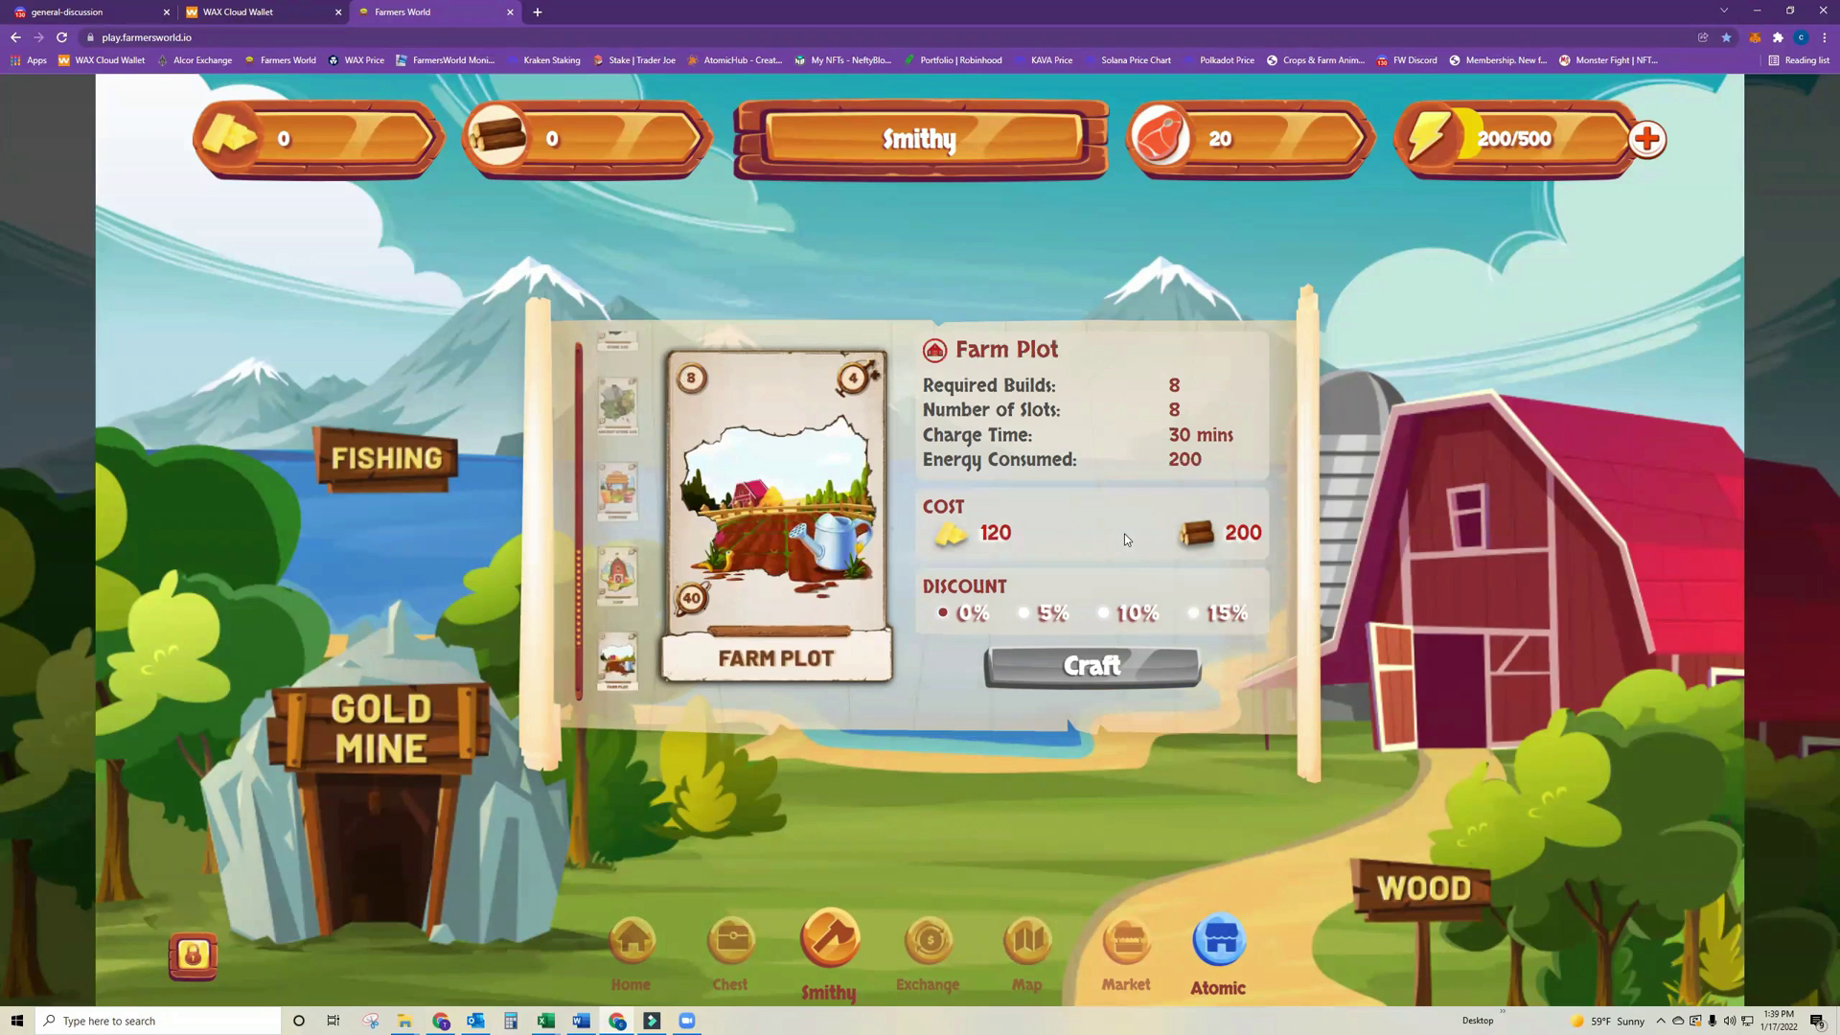